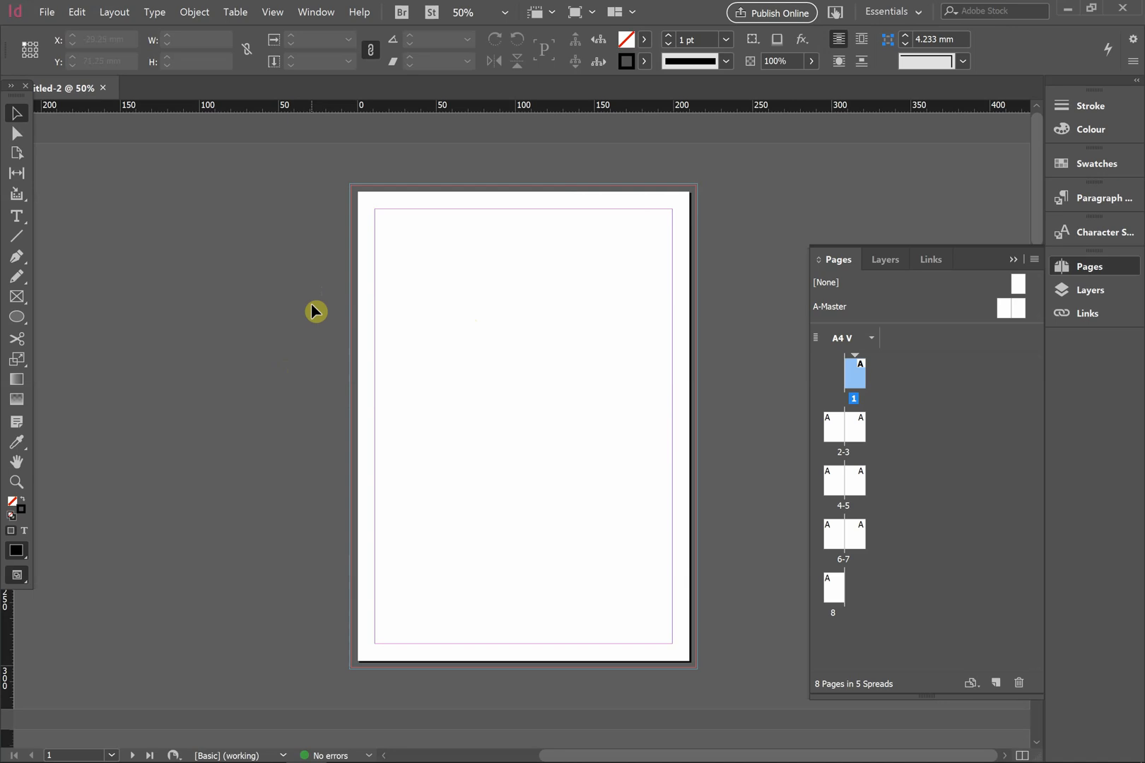
# On page 2, create a text frame about 124 by 17 mm across the first two columns' top and enter HEADING.
pyautogui.doubleClick(839, 429)
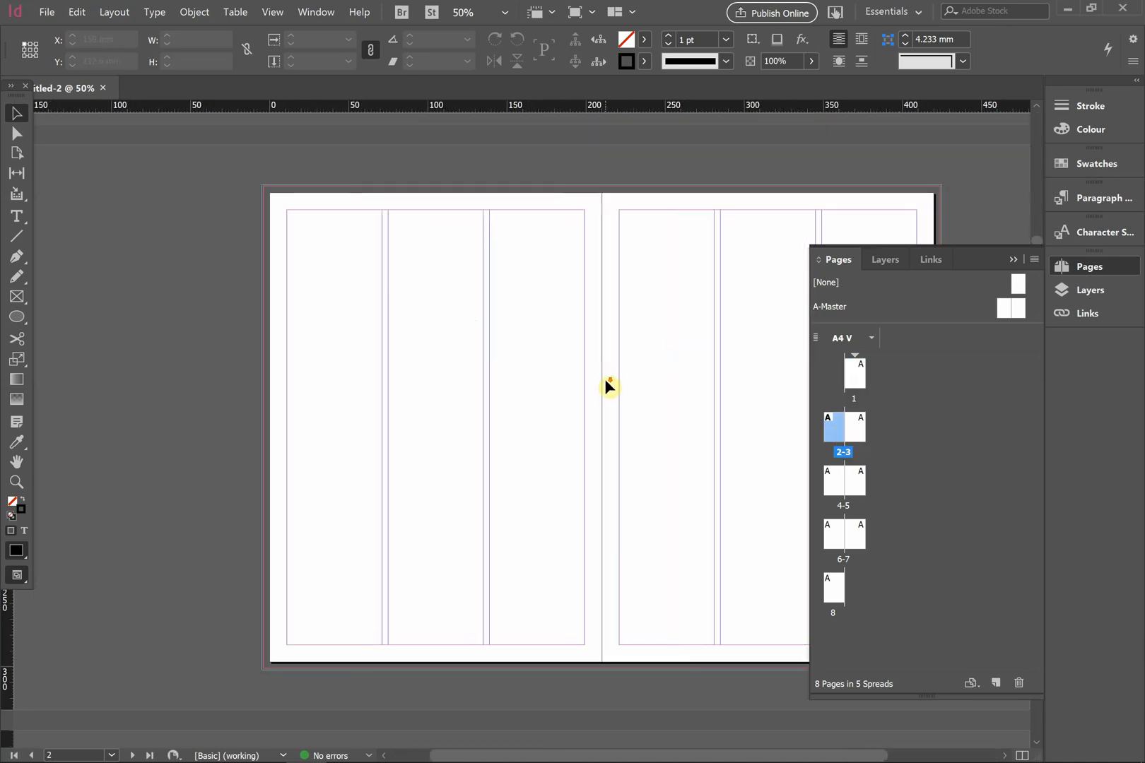
pyautogui.scroll(1, 538, 368)
pyautogui.scroll(1, 359, 271)
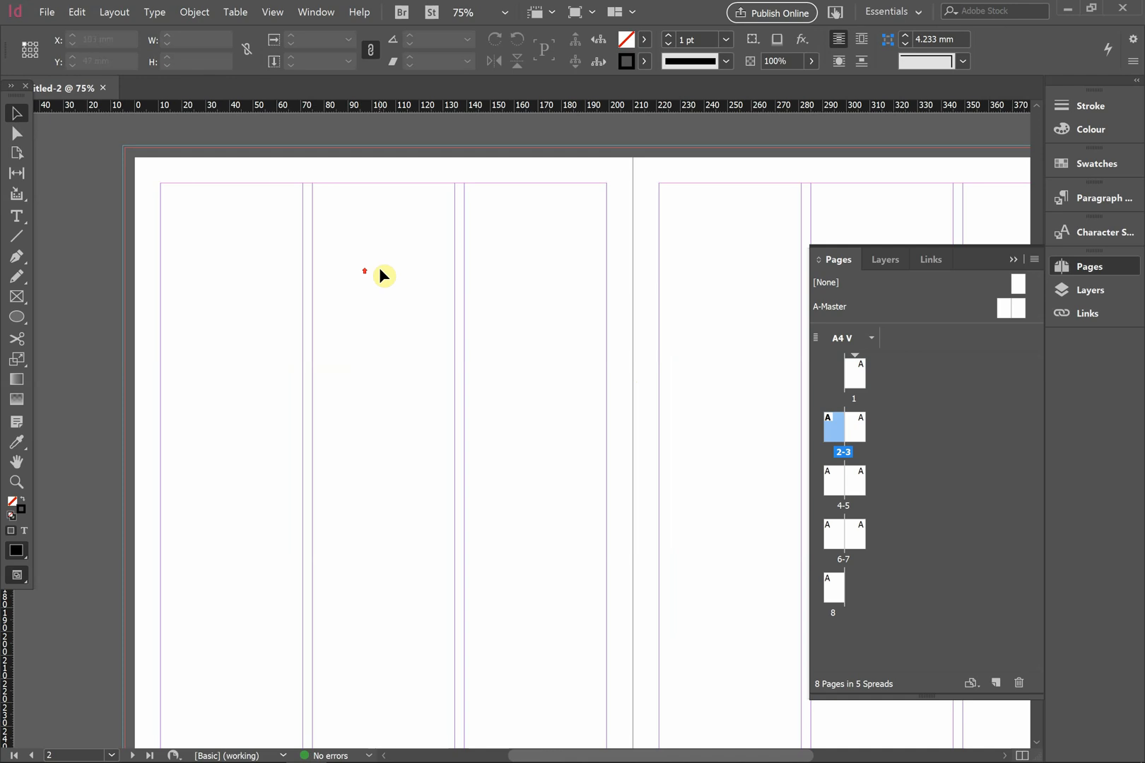
pyautogui.click(15, 221)
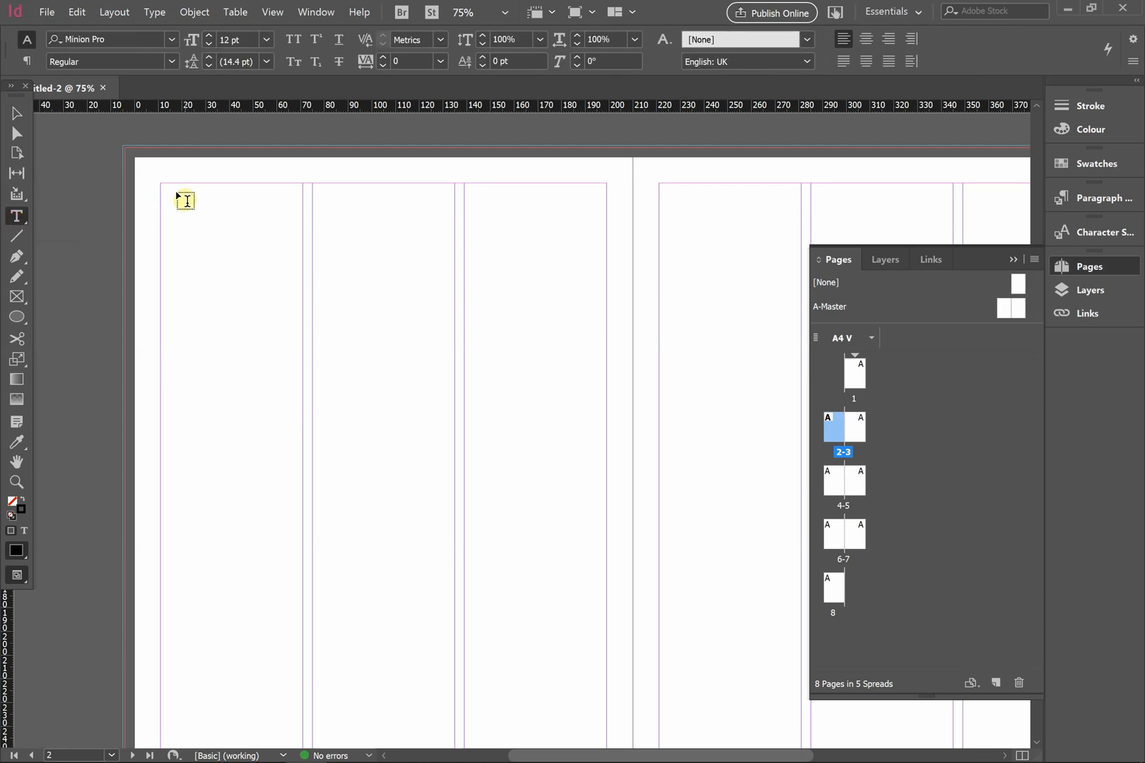
pyautogui.moveTo(162, 185); pyautogui.dragTo(455, 224)
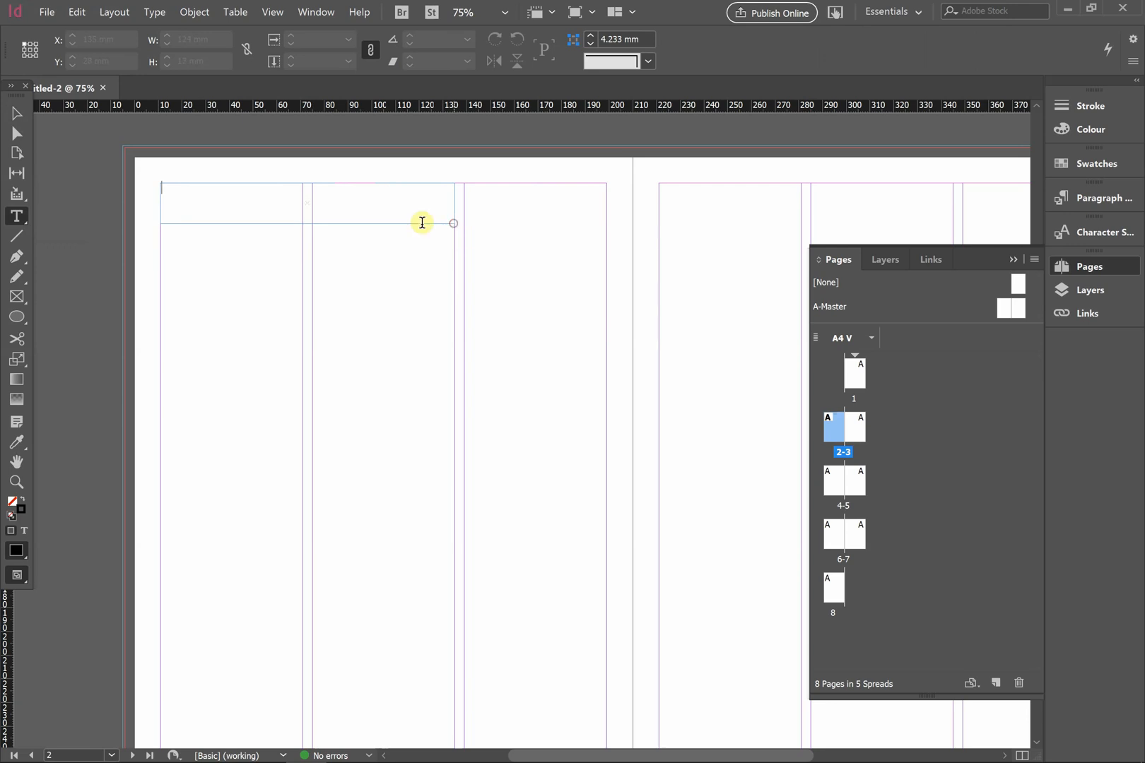
pyautogui.write('HEADING')
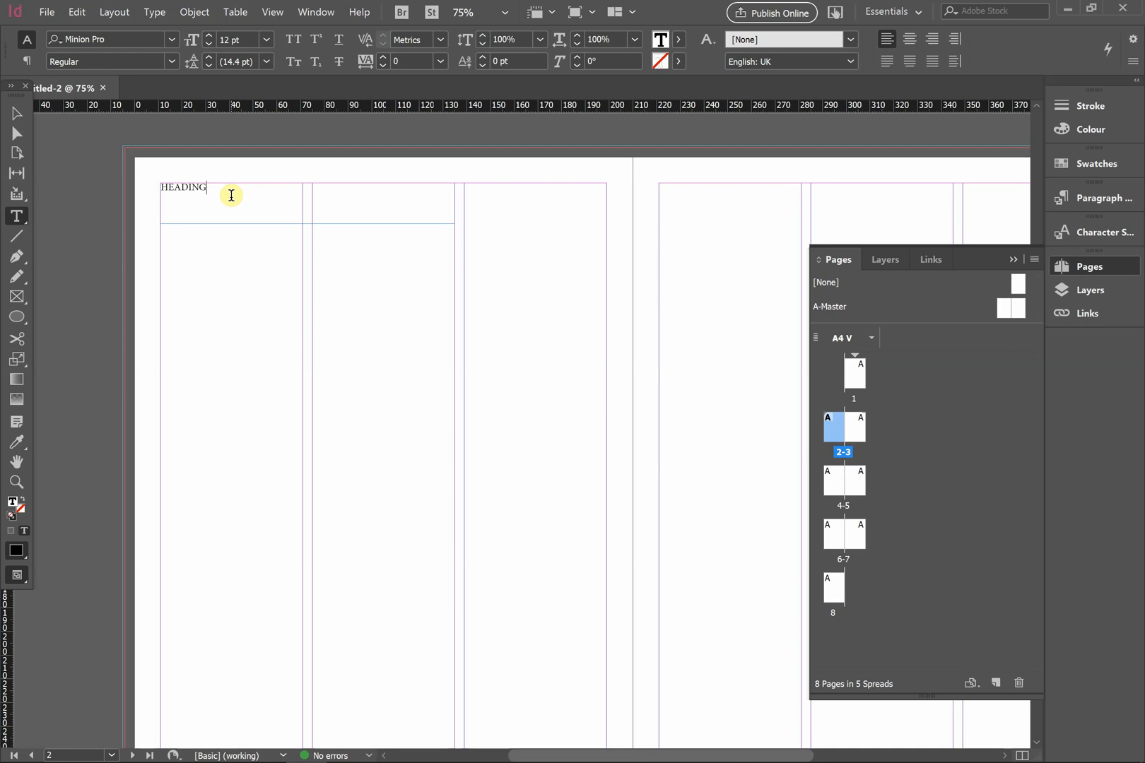
# Set the font of the page 2 HEADING text to Graphik.
pyautogui.moveTo(231, 195); pyautogui.dragTo(110, 179)
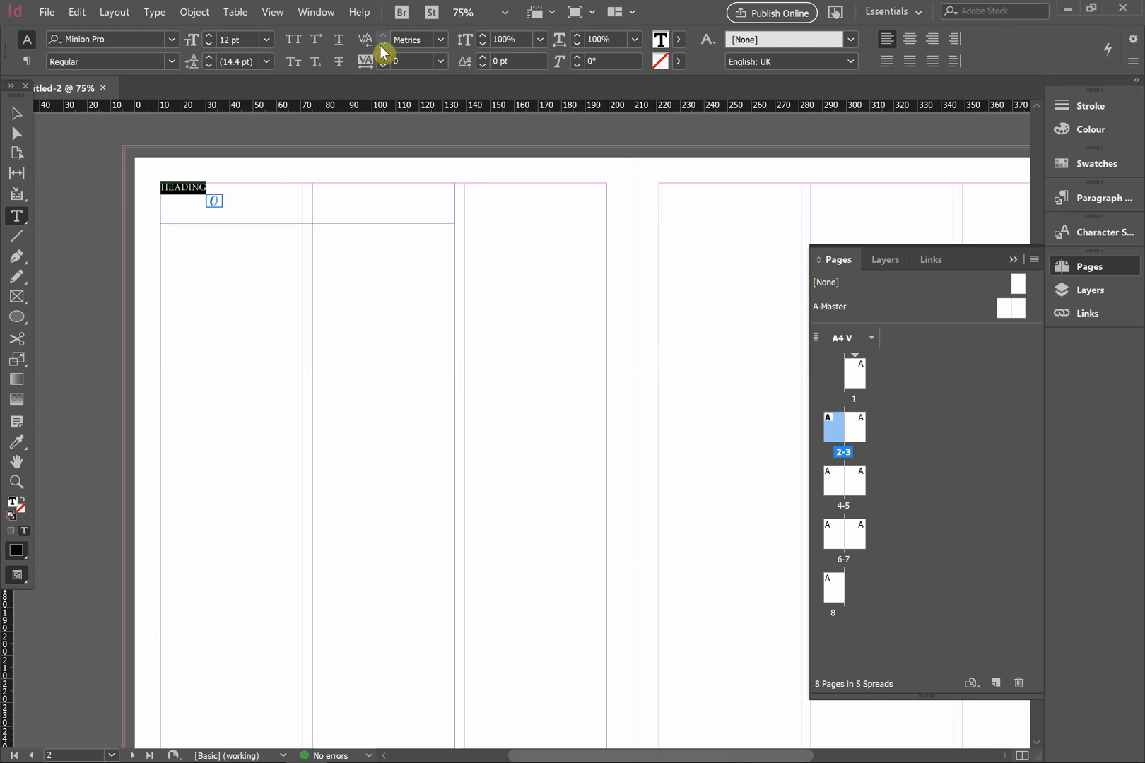
pyautogui.click(172, 42)
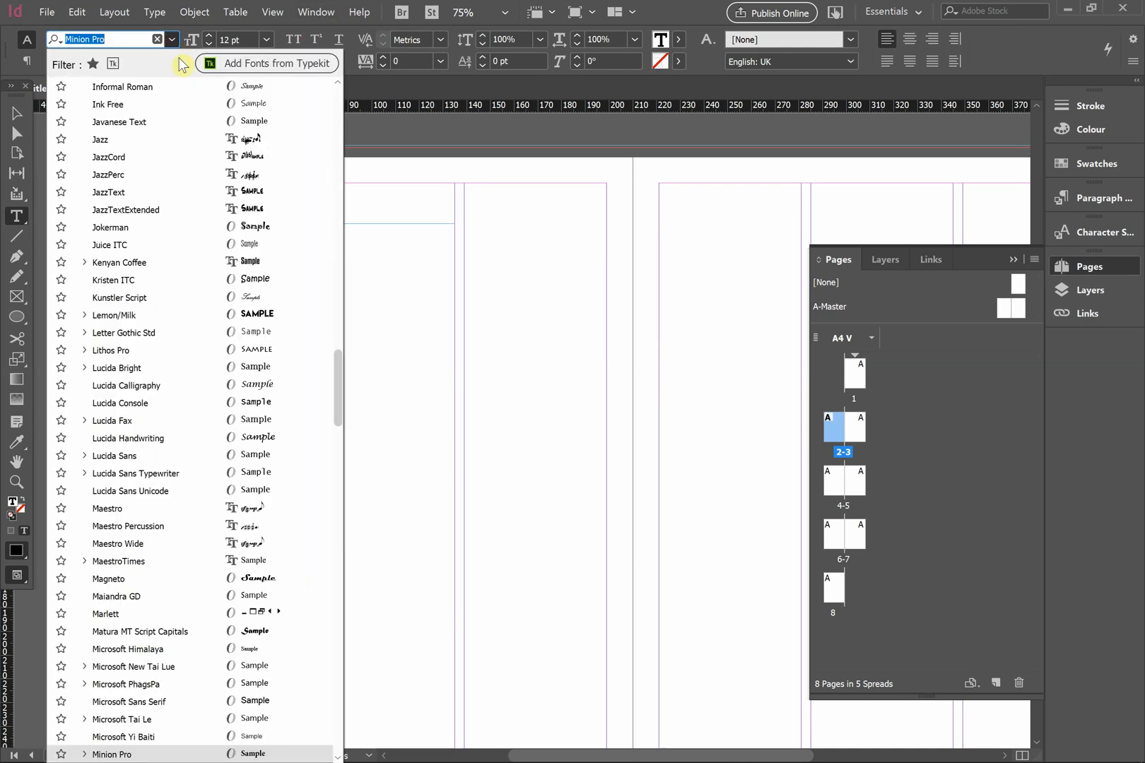
pyautogui.moveTo(340, 368); pyautogui.dragTo(335, 90)
pyautogui.click(281, 94)
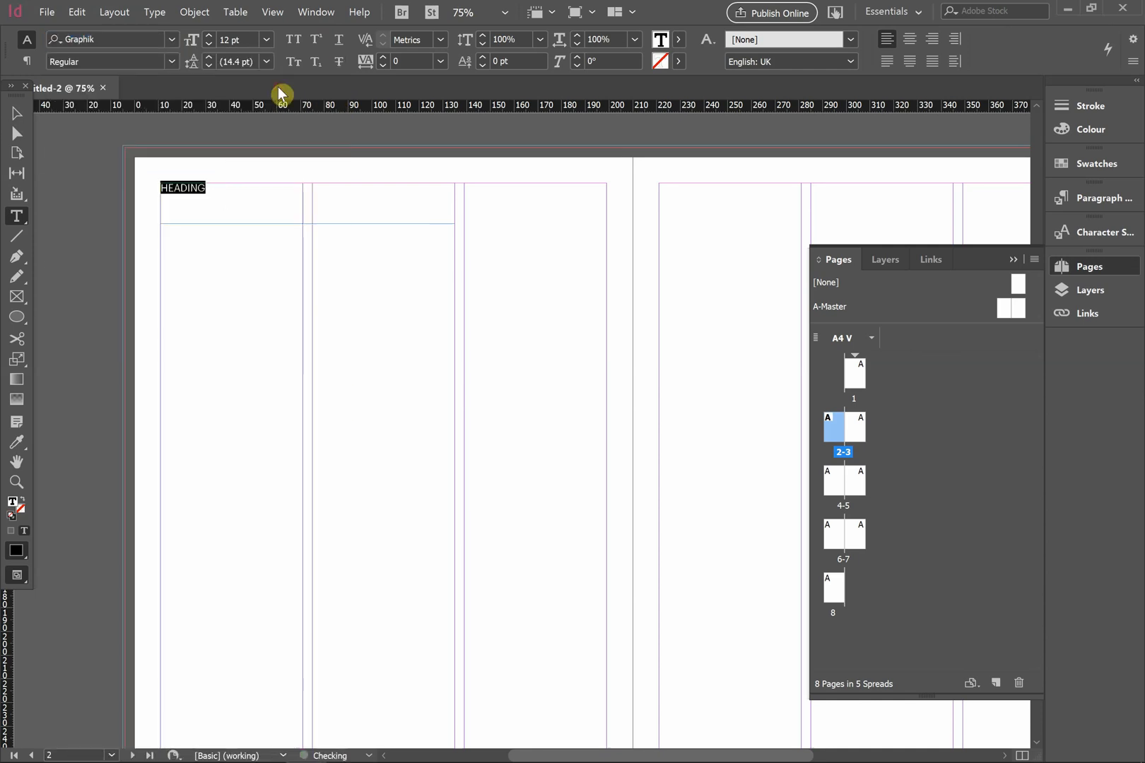
# Increase the font size of the page 2 heading to 38 pt.
pyautogui.click(211, 36)
pyautogui.click(211, 36)
pyautogui.click(211, 36)
pyautogui.click(210, 36)
pyautogui.click(211, 37)
pyautogui.click(212, 36)
pyautogui.click(212, 36)
pyautogui.click(212, 36)
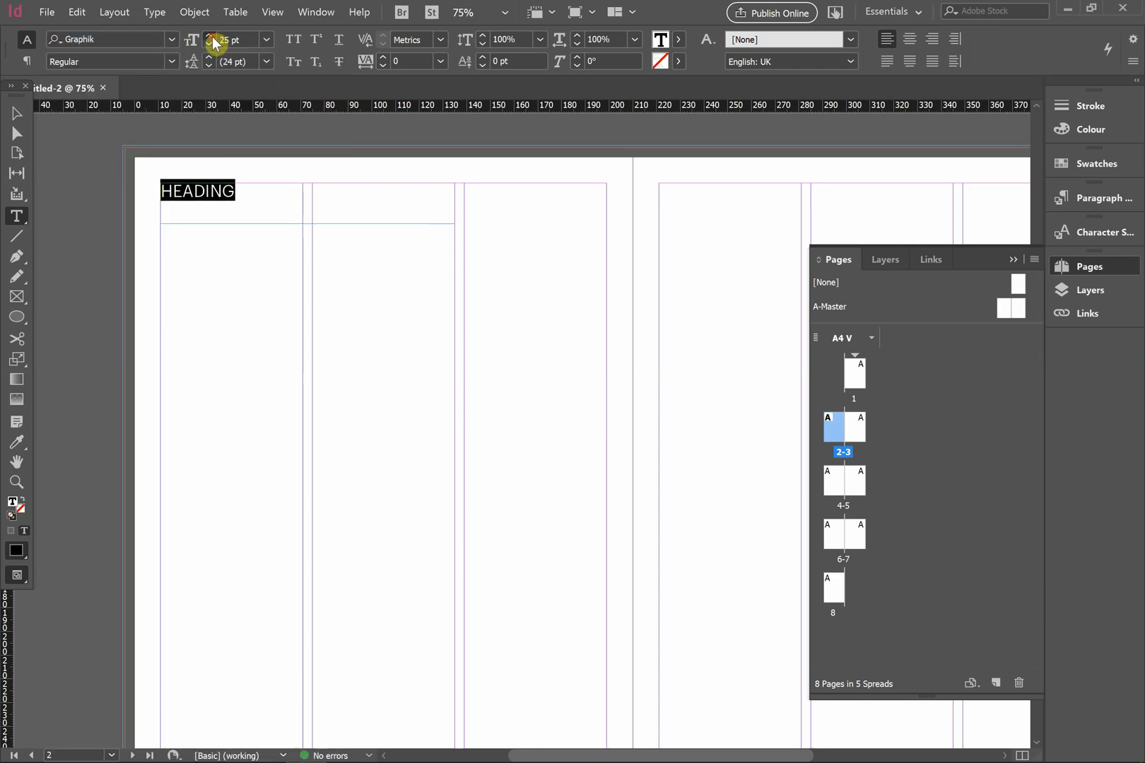
pyautogui.click(212, 36)
pyautogui.click(212, 36)
pyautogui.click(213, 36)
pyautogui.click(212, 36)
pyautogui.click(212, 36)
pyautogui.click(212, 36)
pyautogui.click(212, 36)
pyautogui.click(212, 36)
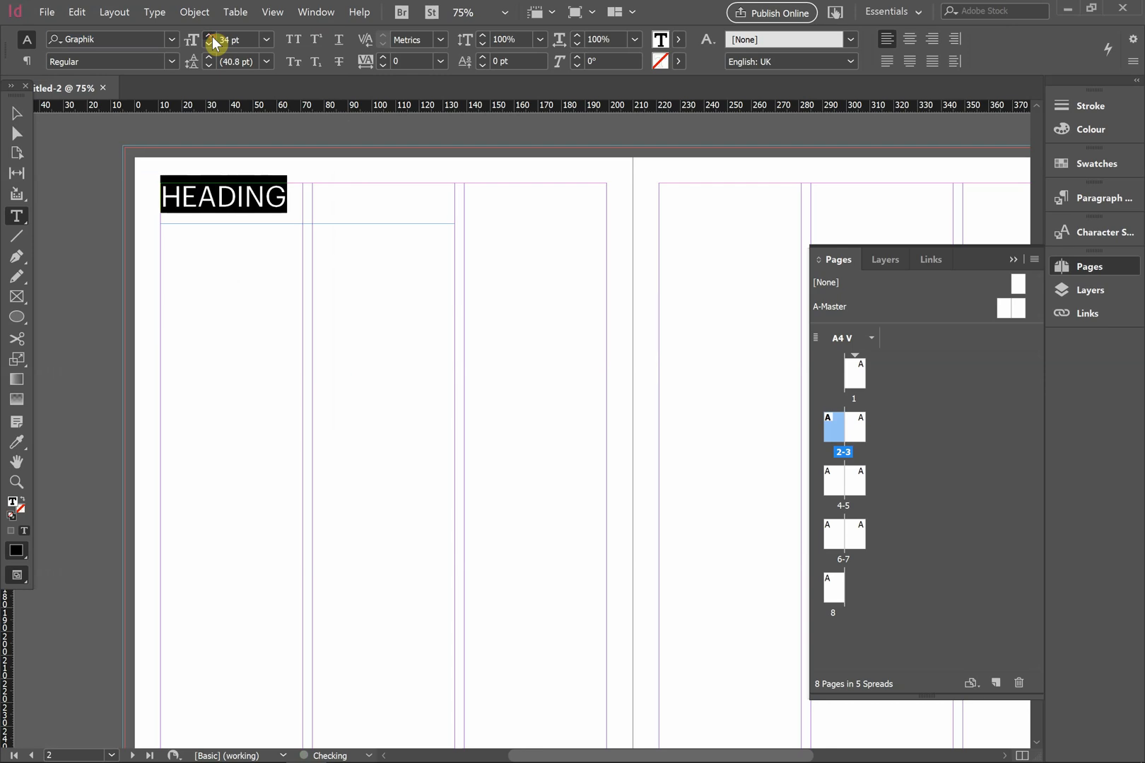
pyautogui.click(212, 37)
pyautogui.click(212, 37)
pyautogui.click(212, 36)
pyautogui.click(212, 37)
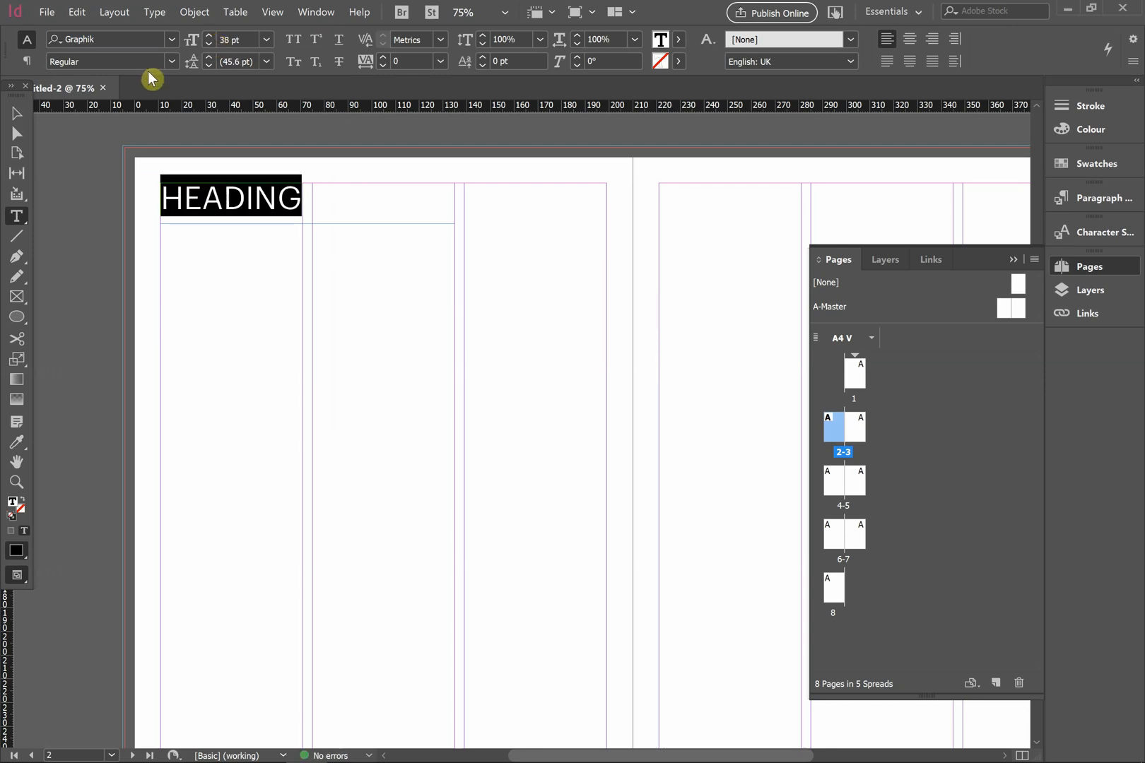
# Change the page 2 heading's font style to Semibold.
pyautogui.click(171, 61)
pyautogui.click(106, 256)
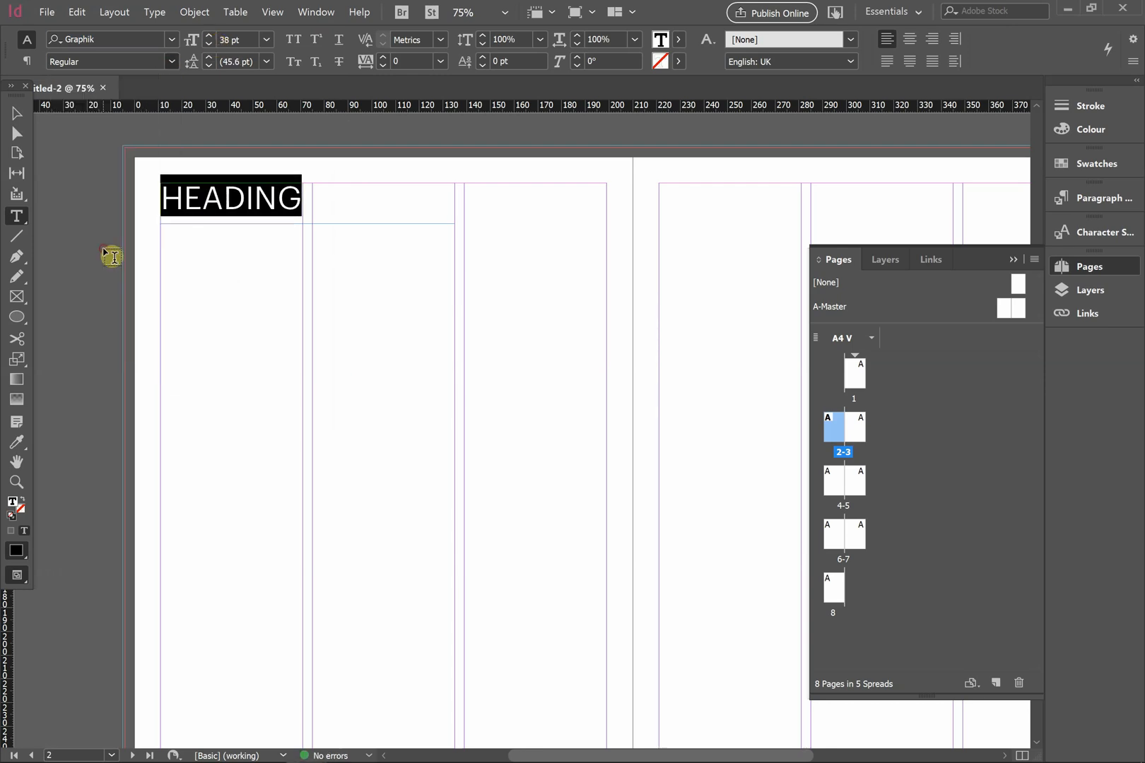
pyautogui.click(304, 215)
# Increase the tracking of the page 2 heading to 110.
pyautogui.moveTo(333, 201); pyautogui.dragTo(144, 199)
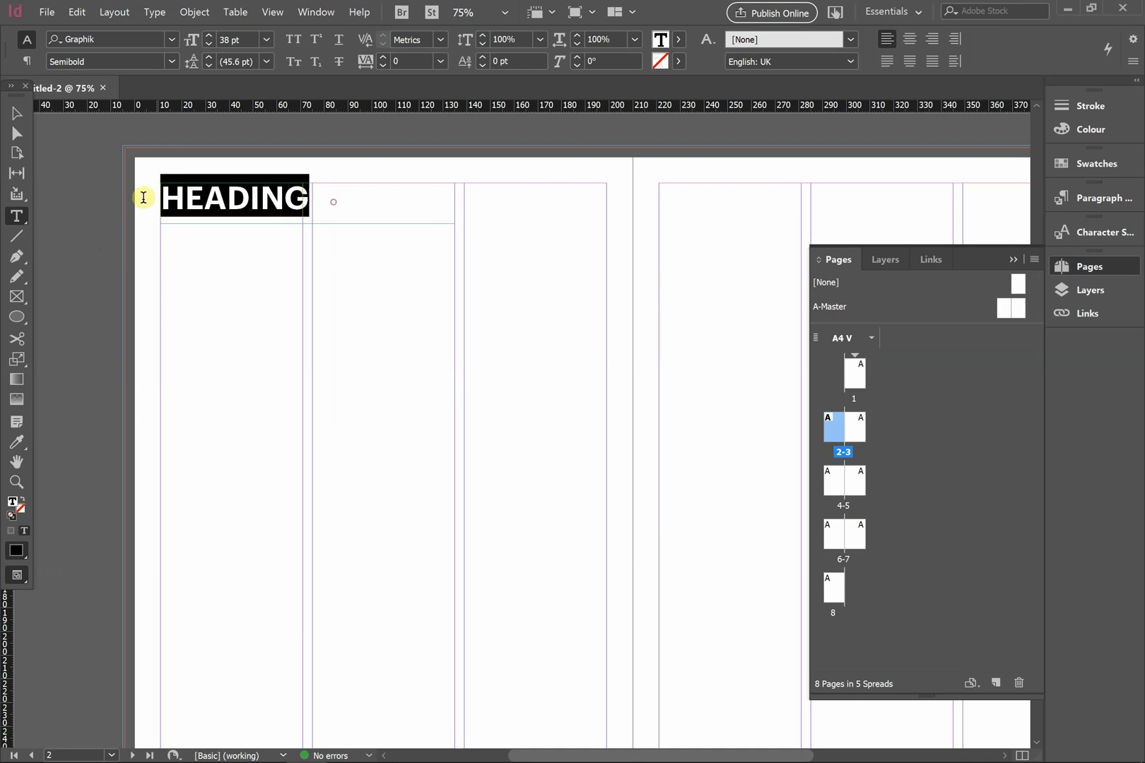
pyautogui.click(384, 58)
pyautogui.click(384, 58)
pyautogui.click(383, 58)
pyautogui.click(384, 58)
pyautogui.click(384, 58)
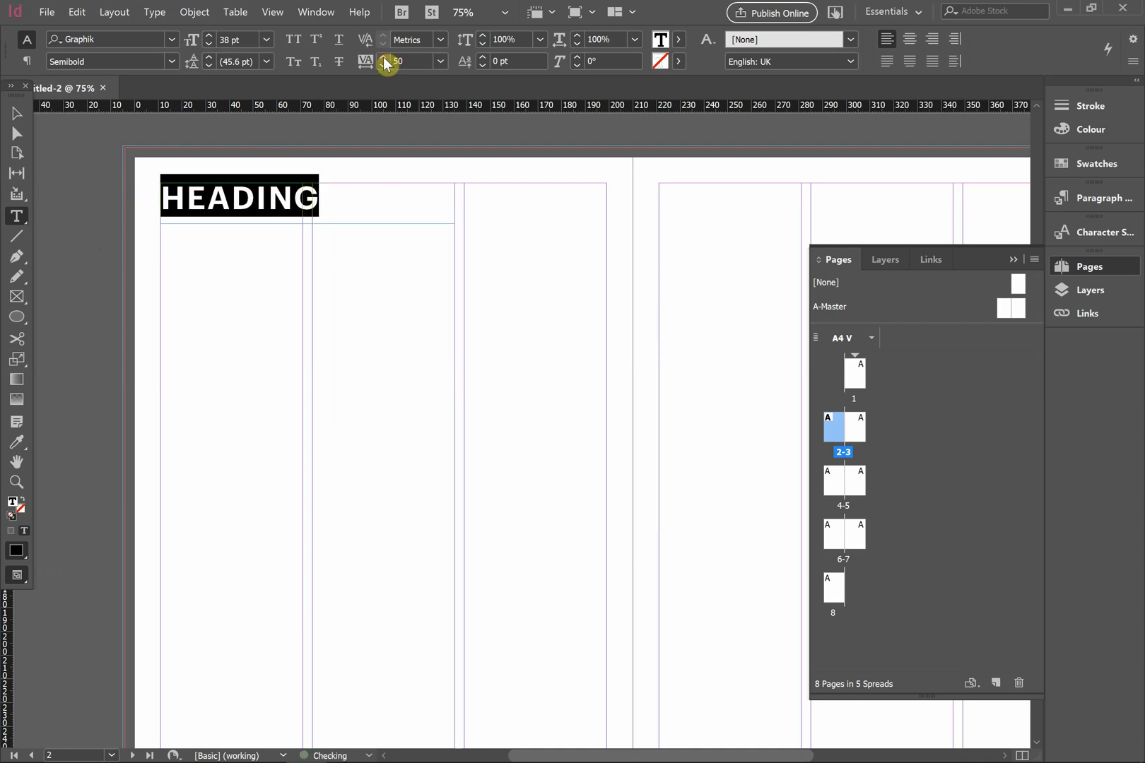
pyautogui.click(384, 58)
pyautogui.click(383, 58)
pyautogui.click(384, 58)
pyautogui.click(384, 58)
pyautogui.click(383, 58)
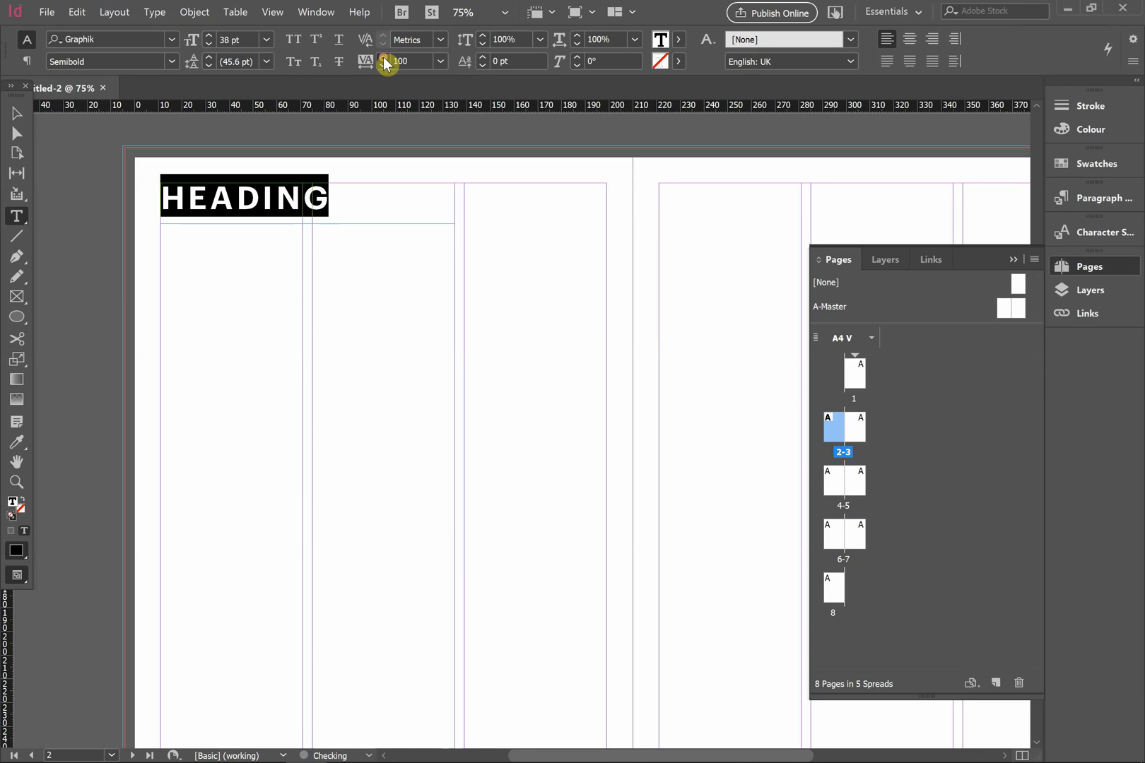
pyautogui.click(384, 58)
pyautogui.click(359, 203)
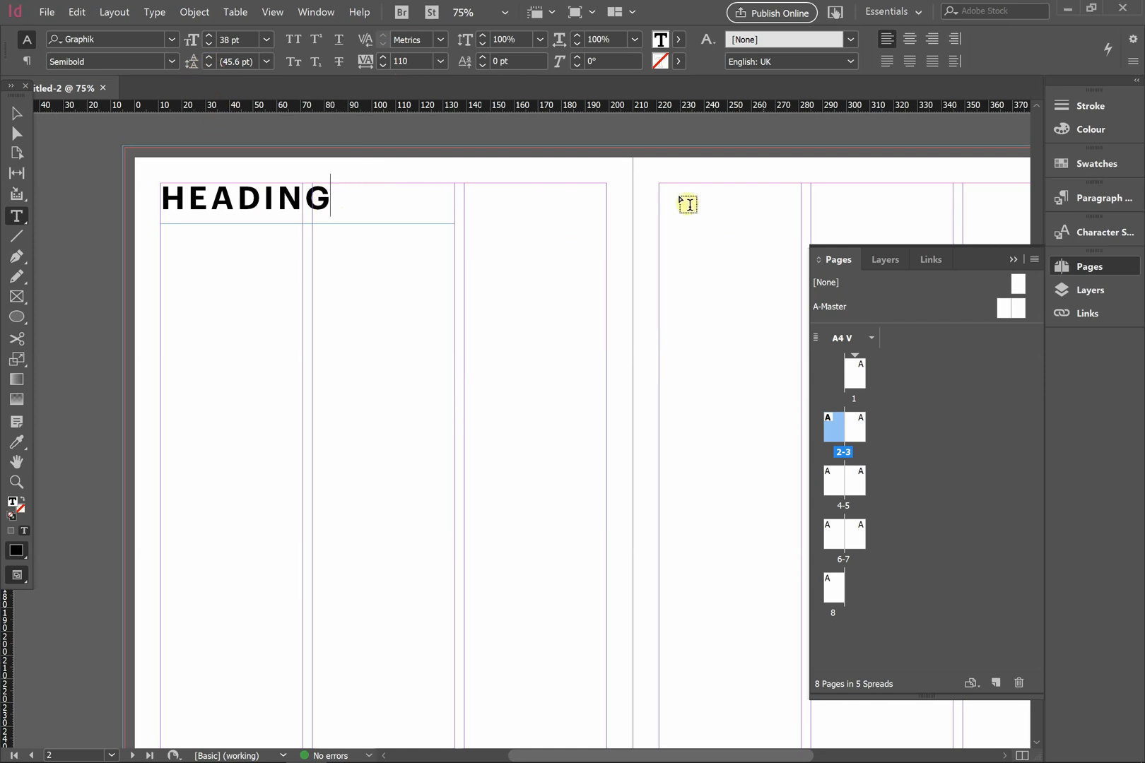
# On page 3, create a text frame about 128 by 17 mm across the first two columns' top and enter HEADING.
pyautogui.moveTo(660, 183); pyautogui.dragTo(962, 223)
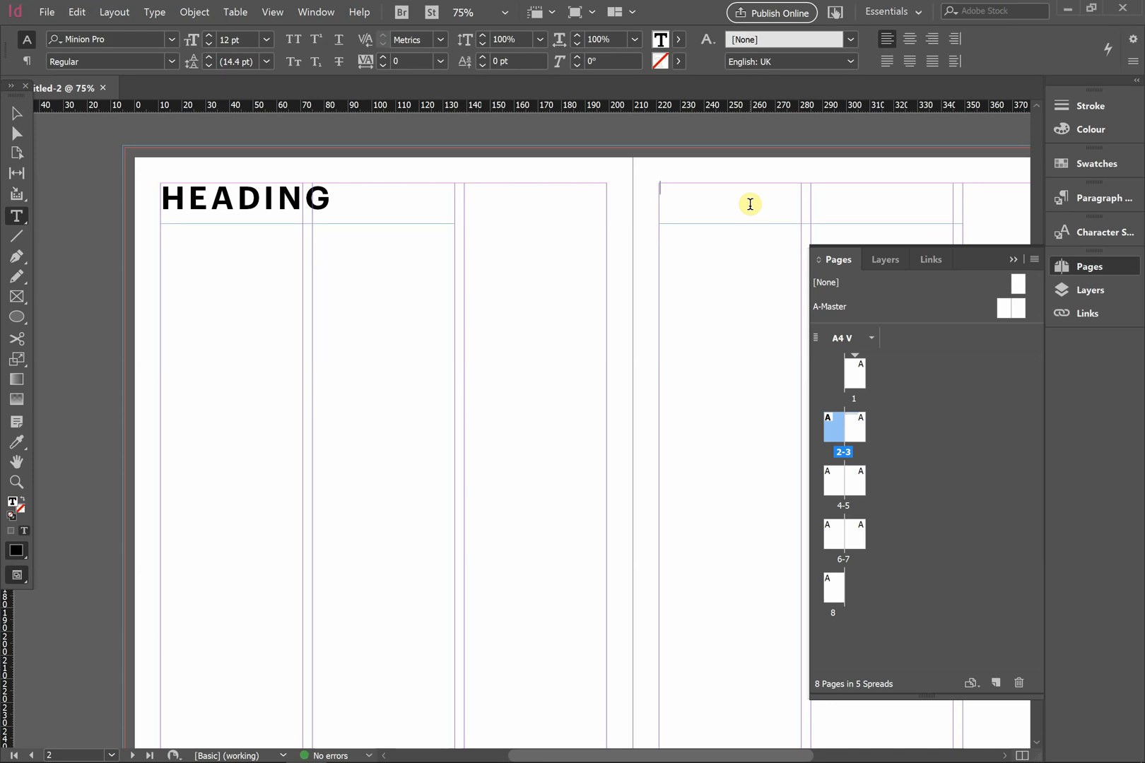
pyautogui.write('HEADING')
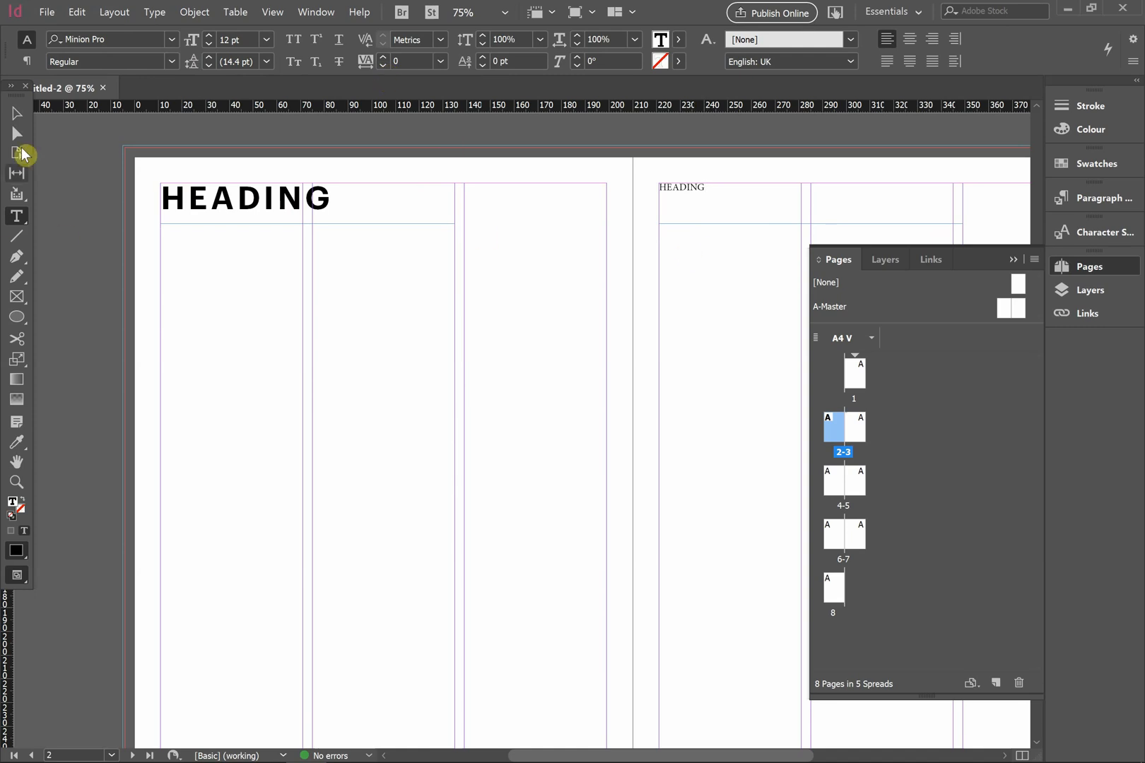
# Create a new character style from the formatting of the page 2 heading frame.
pyautogui.click(21, 115)
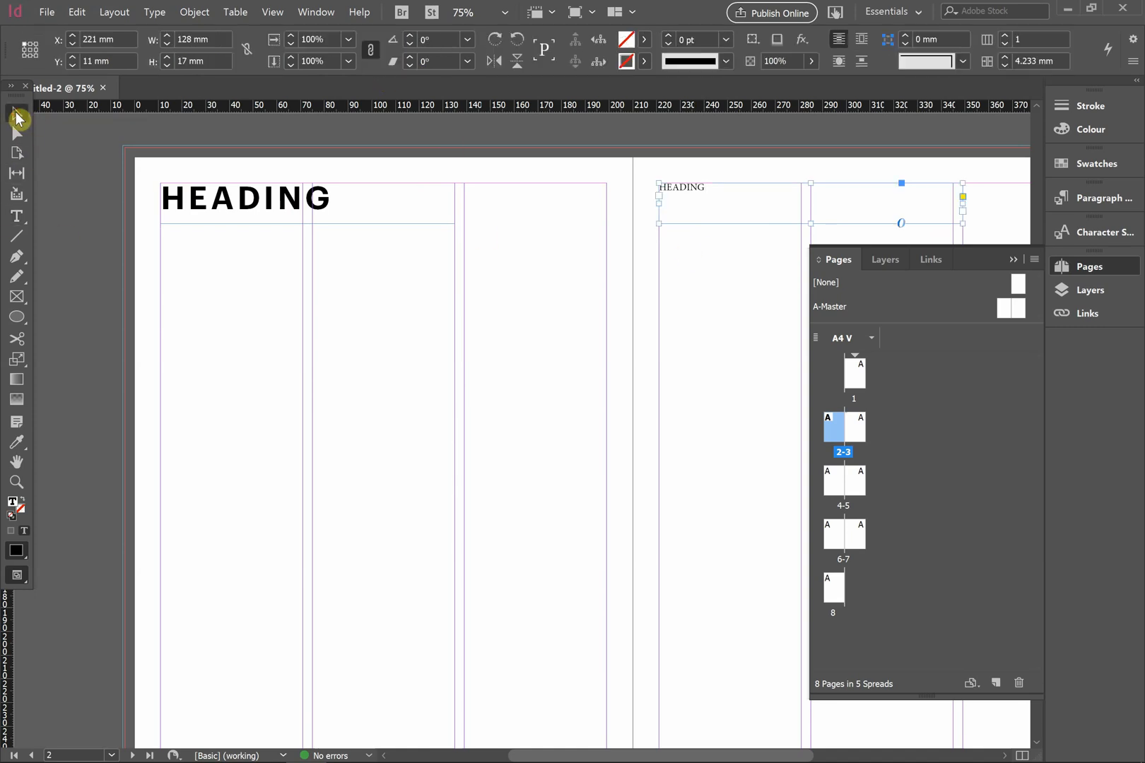
pyautogui.click(287, 210)
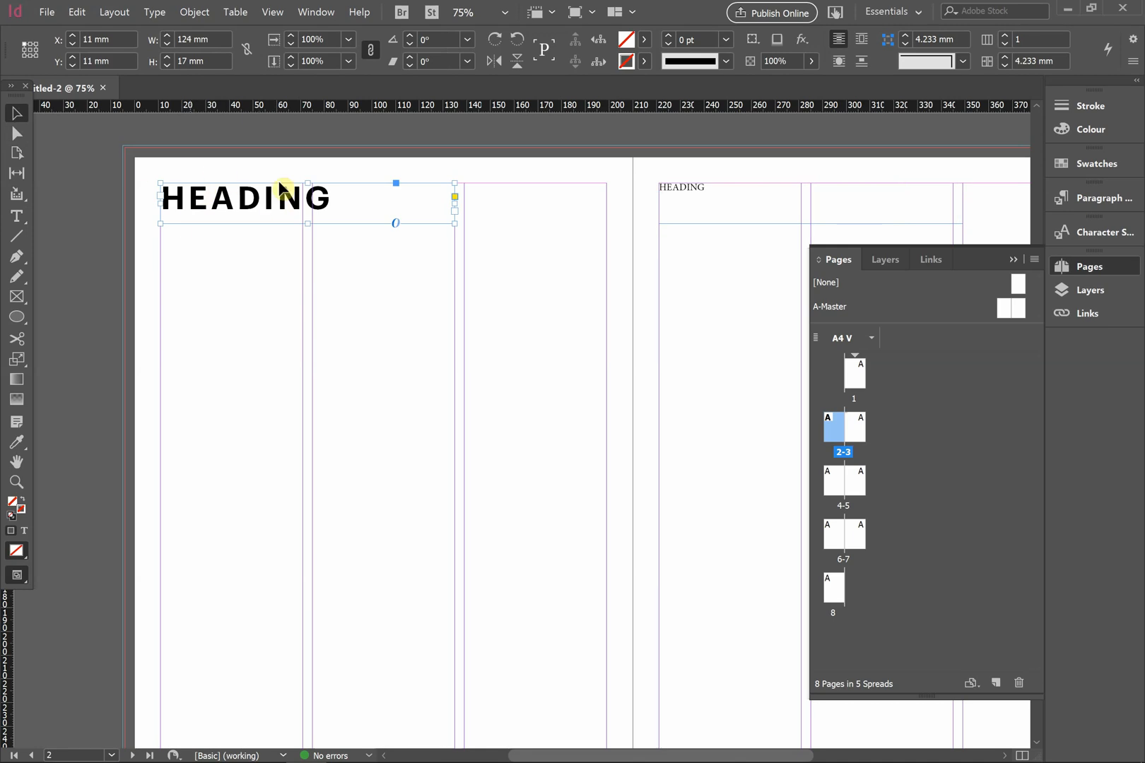
pyautogui.click(316, 12)
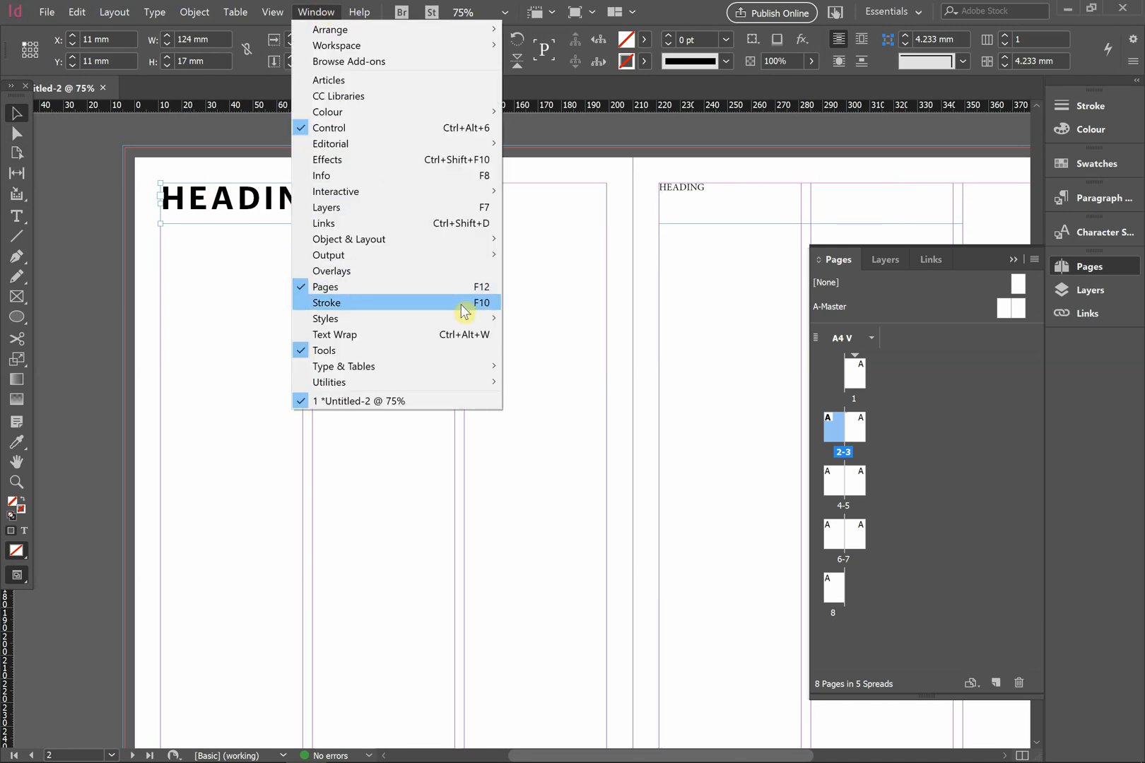
pyautogui.moveTo(481, 318)
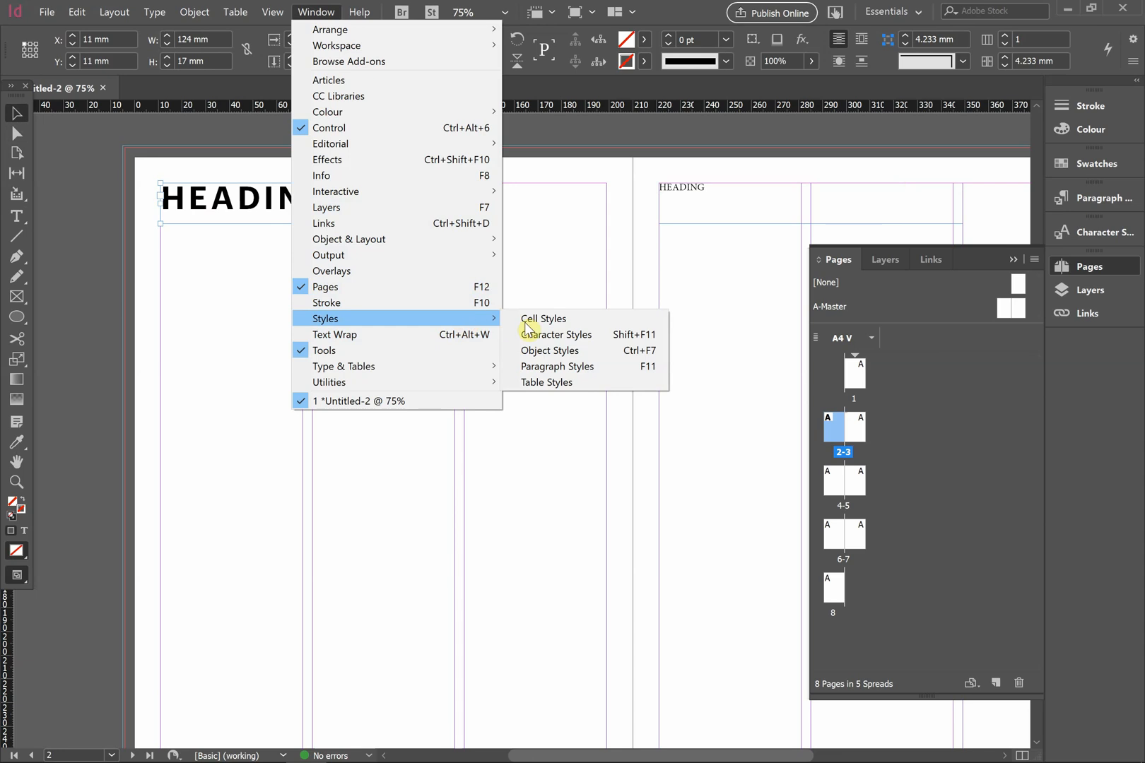
pyautogui.click(569, 335)
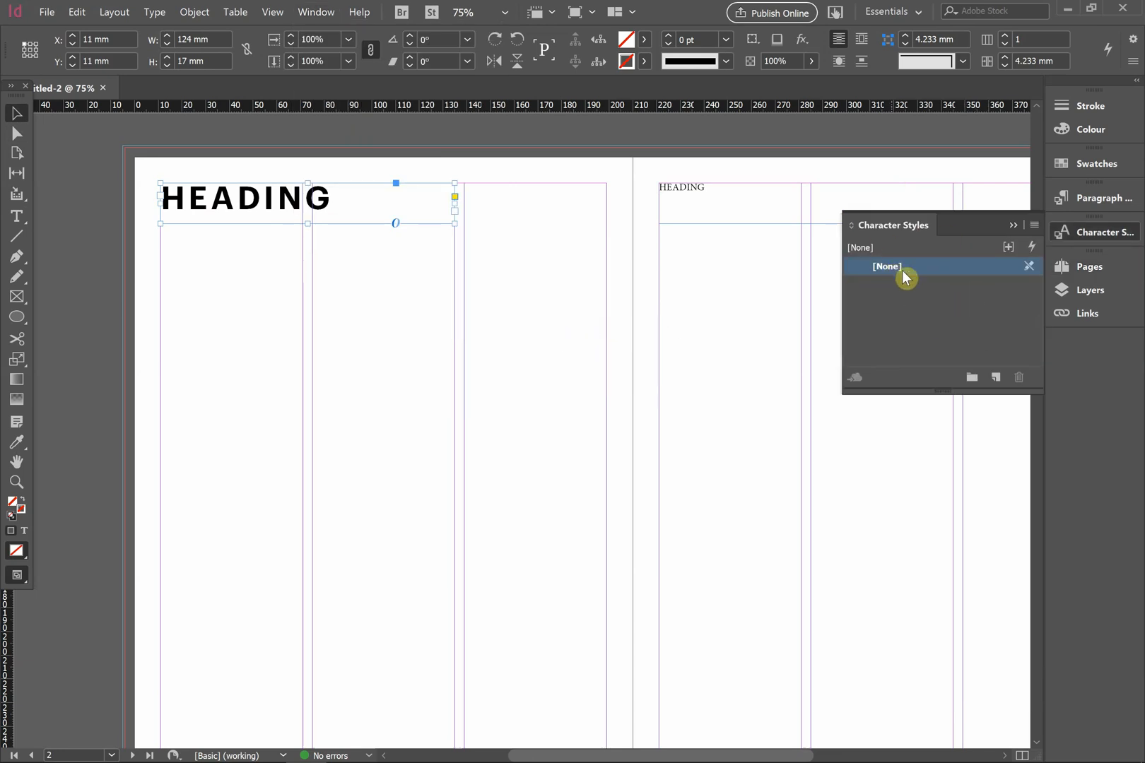
pyautogui.click(997, 384)
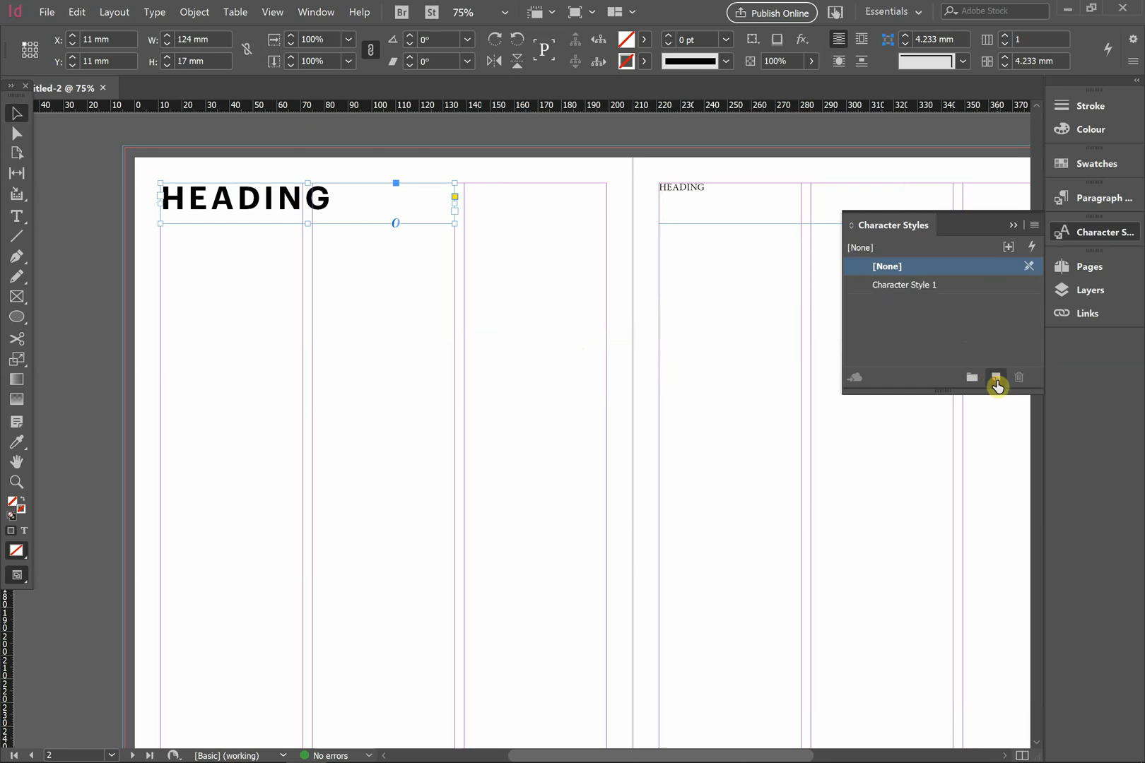
# Apply the new character style to the page 2 heading, rename it HEADING TYPE and review its basic character formats.
pyautogui.click(925, 290)
pyautogui.doubleClick(924, 288)
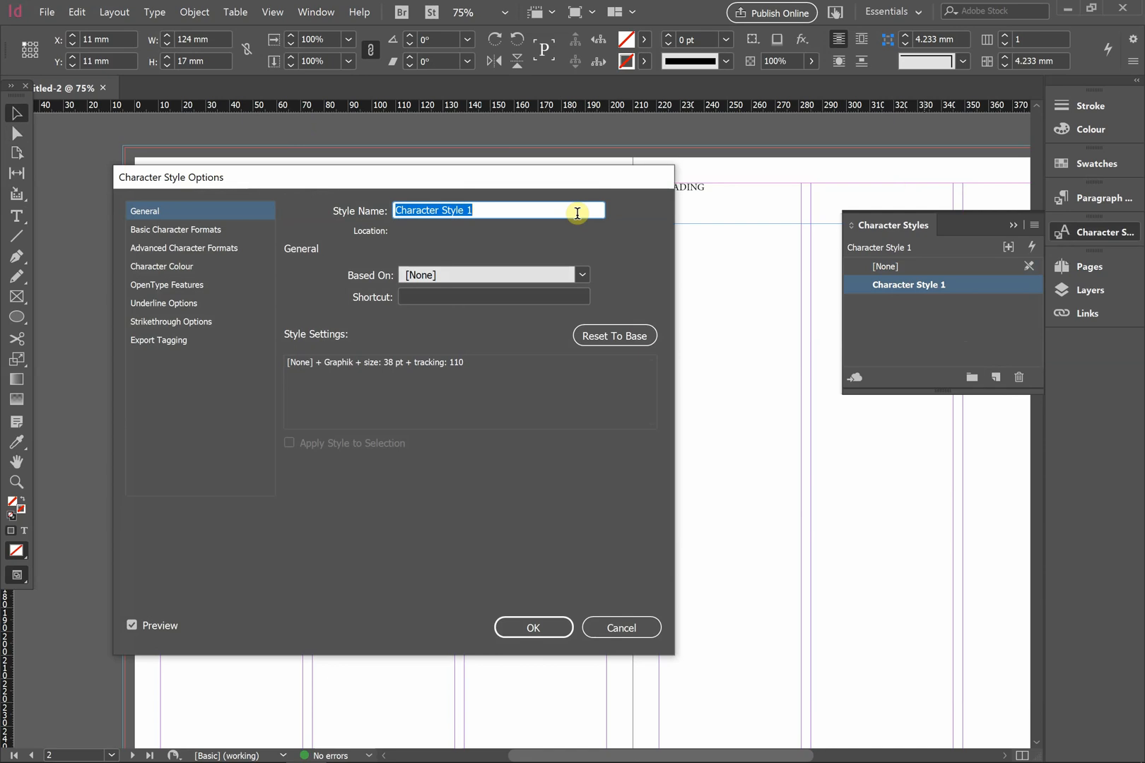
pyautogui.write('HEADING')
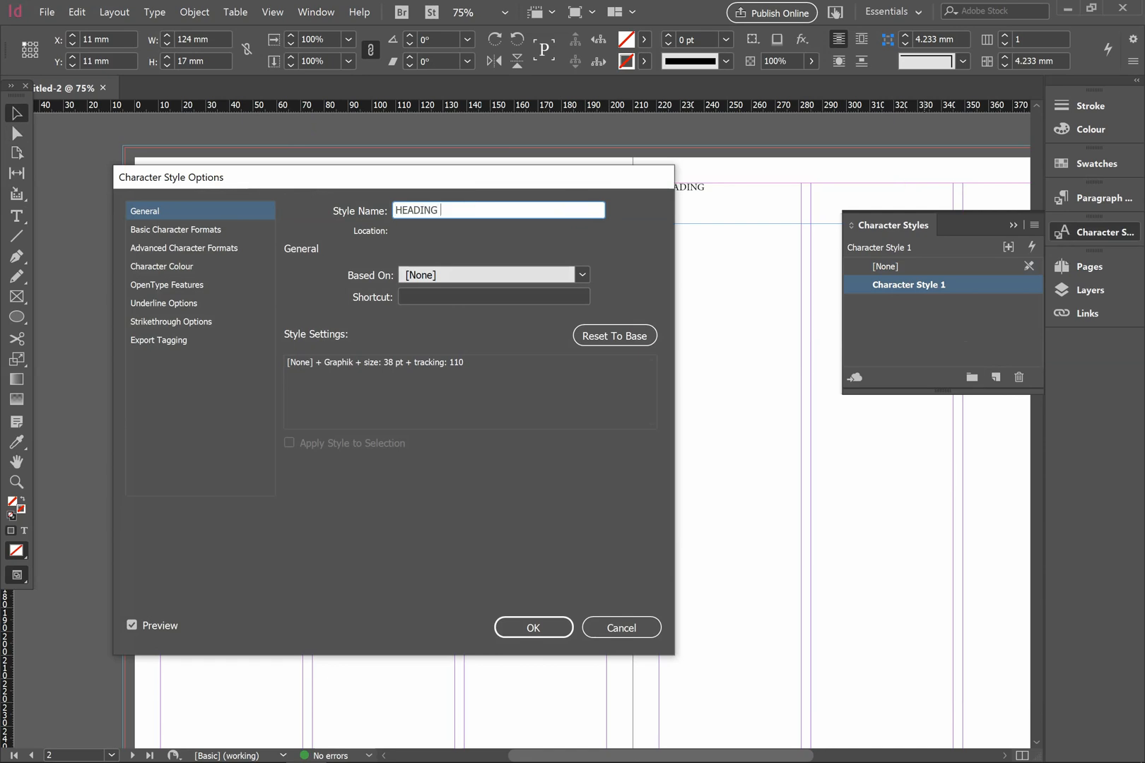
pyautogui.write(' TYPE')
pyautogui.click(182, 232)
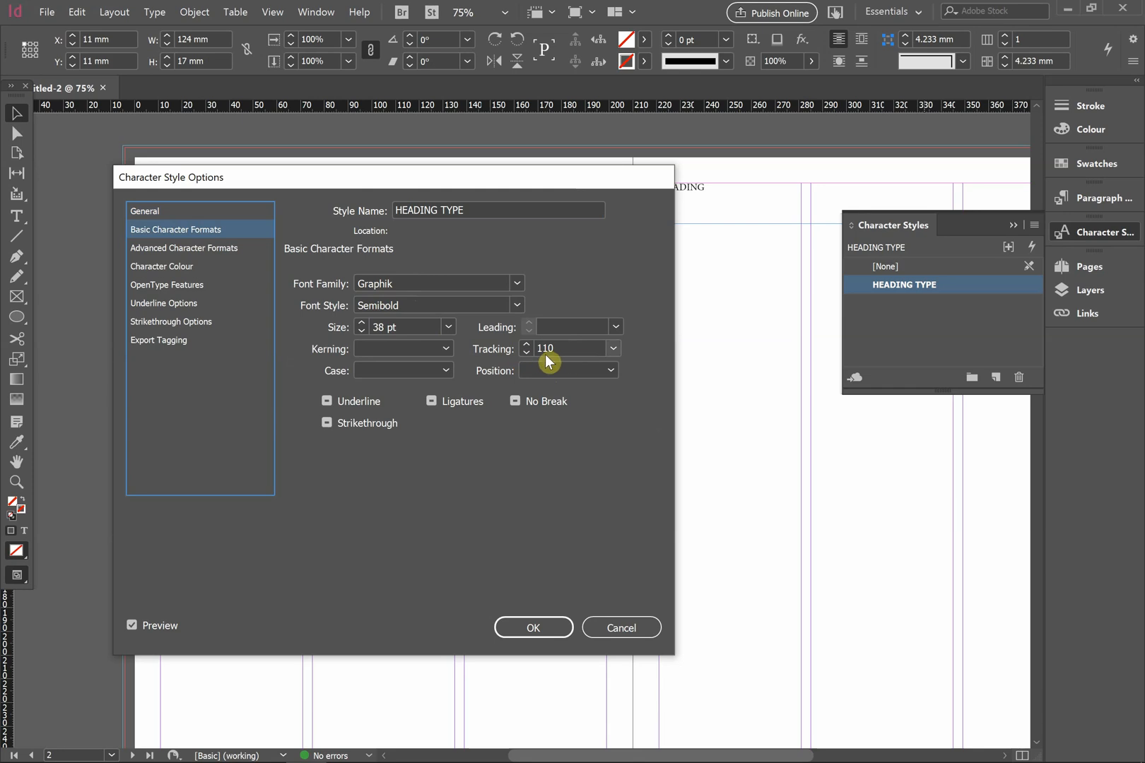
pyautogui.click(549, 628)
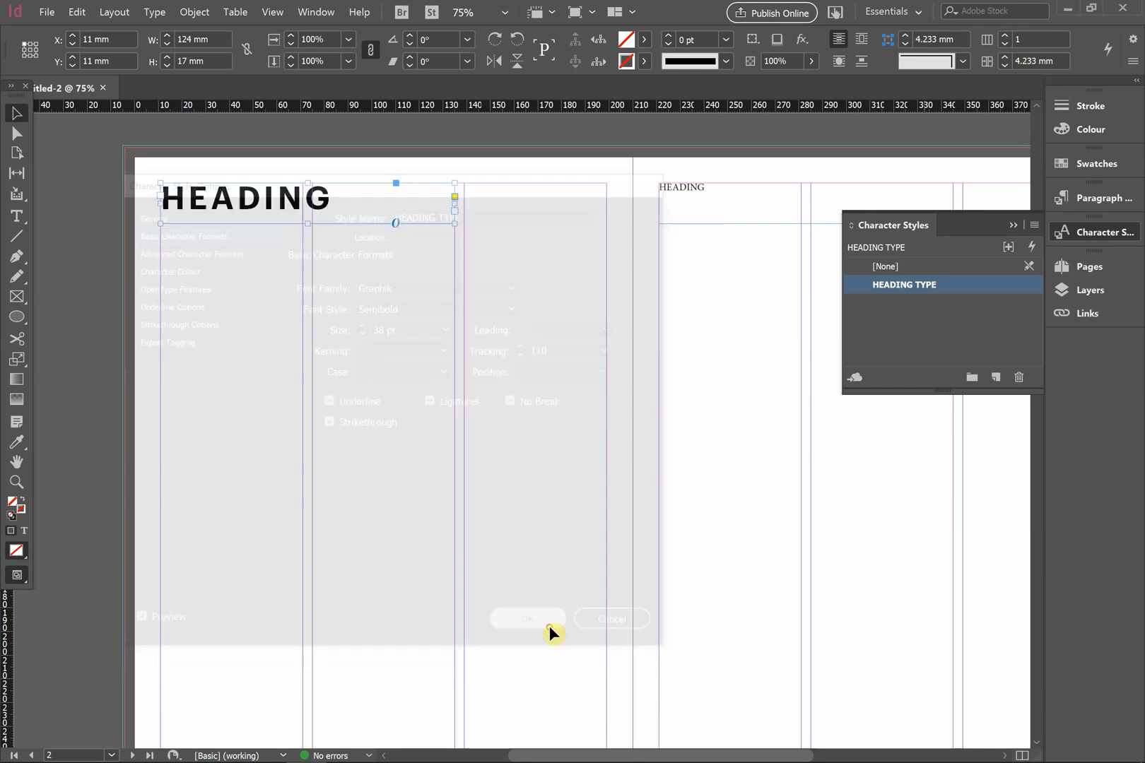
pyautogui.click(480, 330)
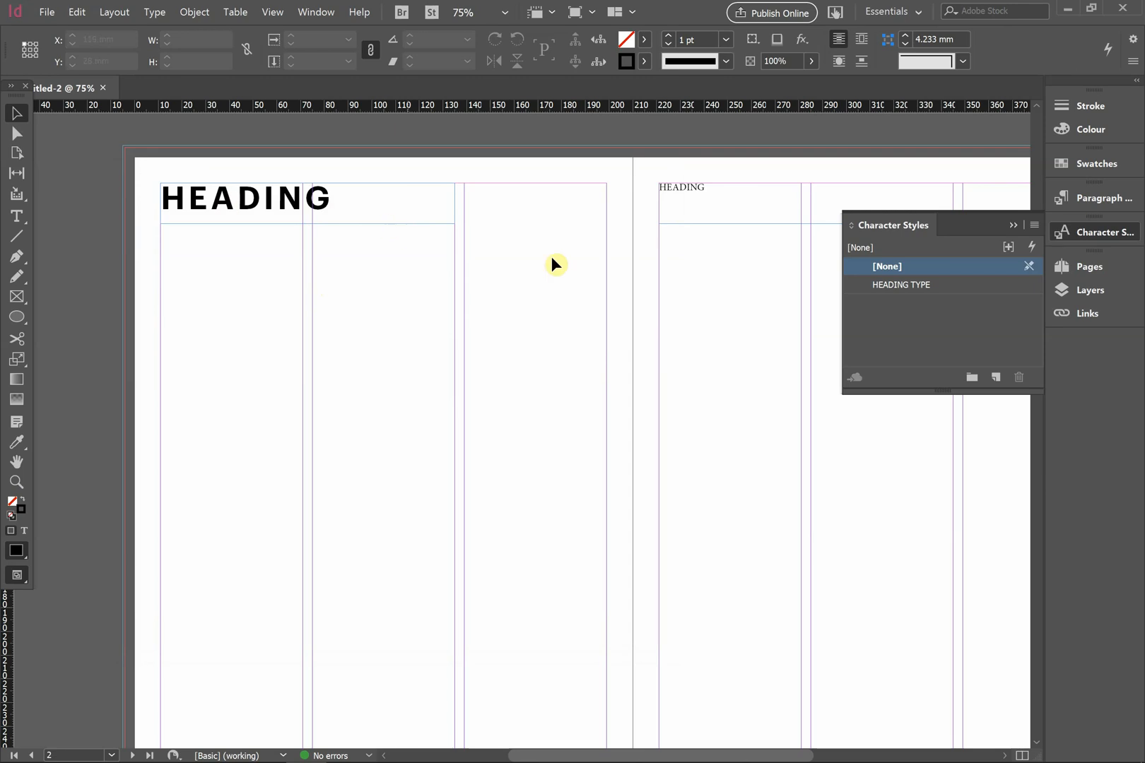
# Apply the HEADING TYPE character style to the heading frame on page 3.
pyautogui.click(693, 193)
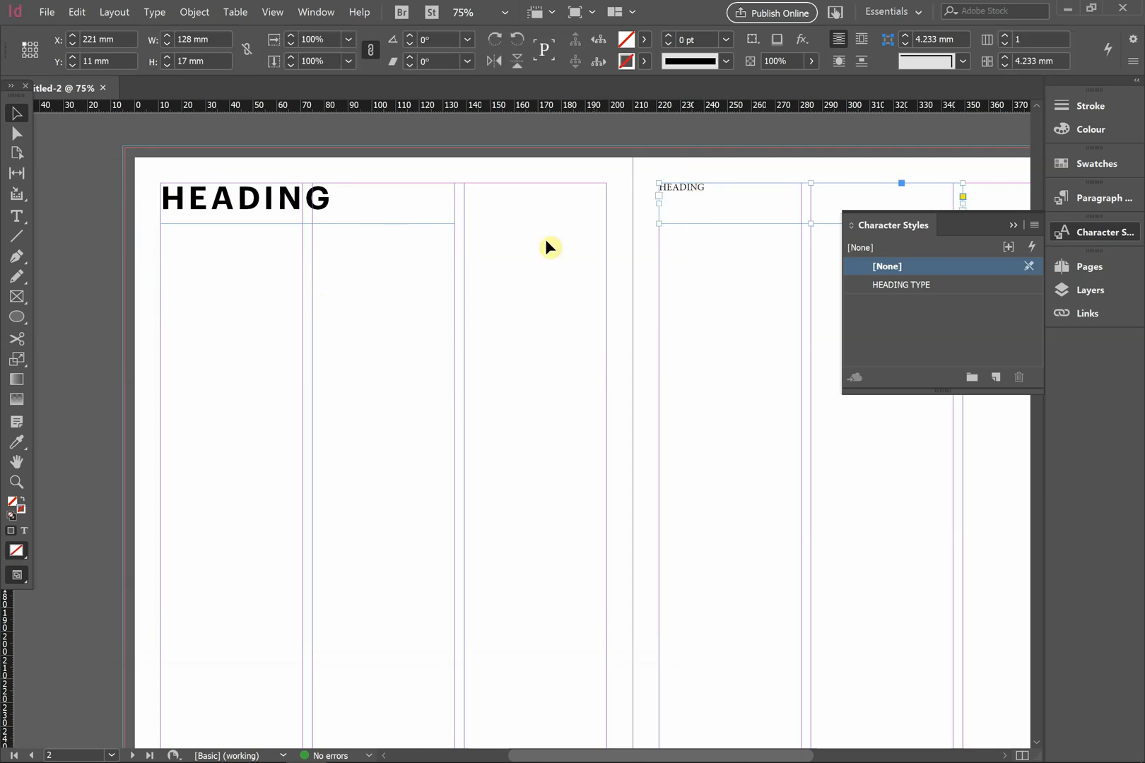
pyautogui.hscroll(2, 503, 238)
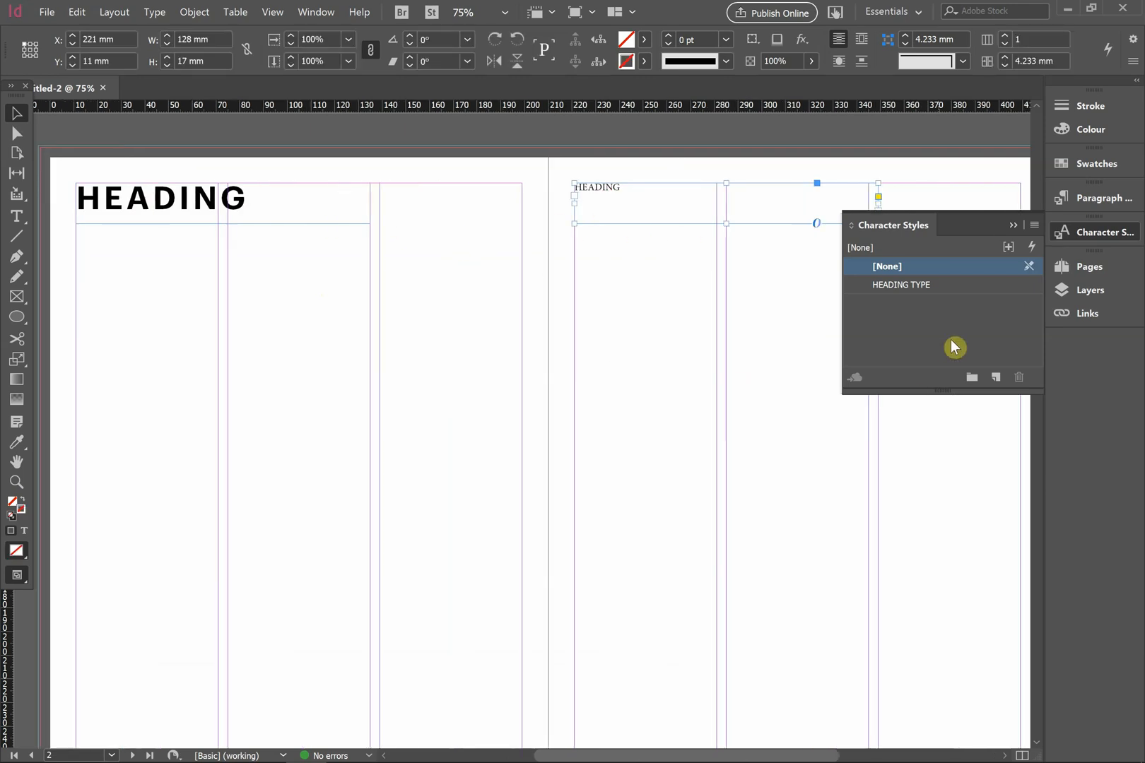
pyautogui.click(912, 284)
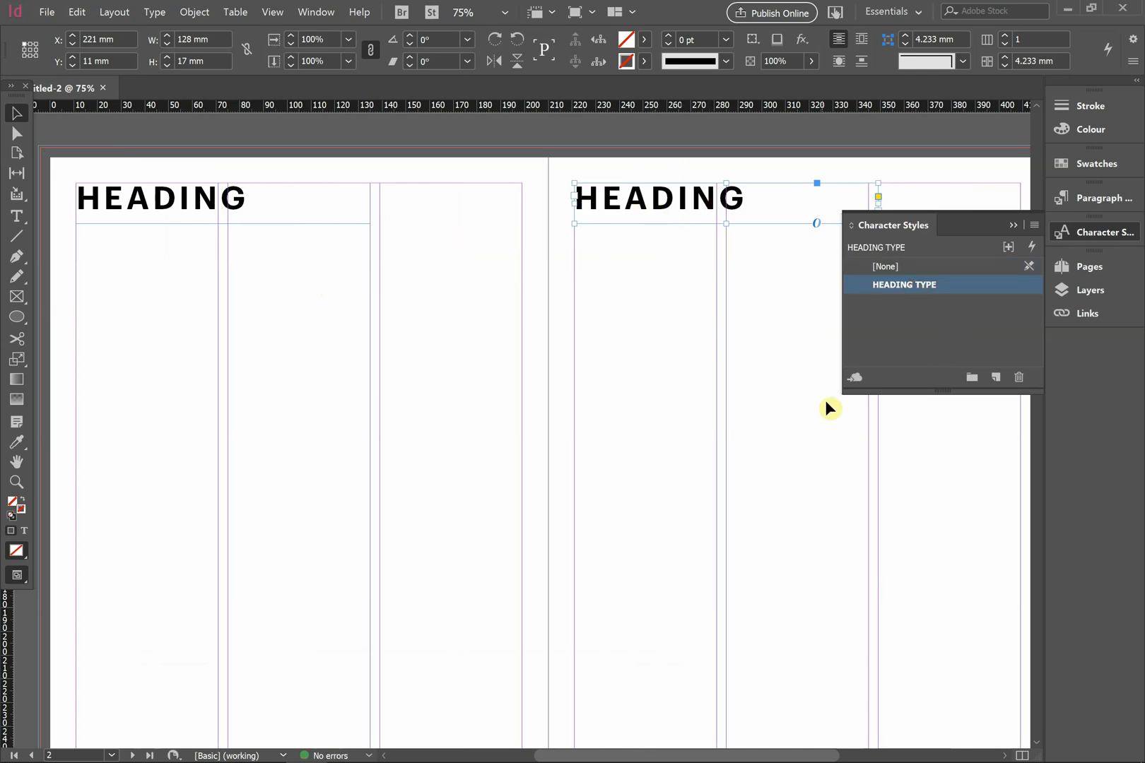
# Switch the page 3 heading repeatedly between [None] and HEADING TYPE to compare them, ending on HEADING TYPE with nothing selected.
pyautogui.click(896, 267)
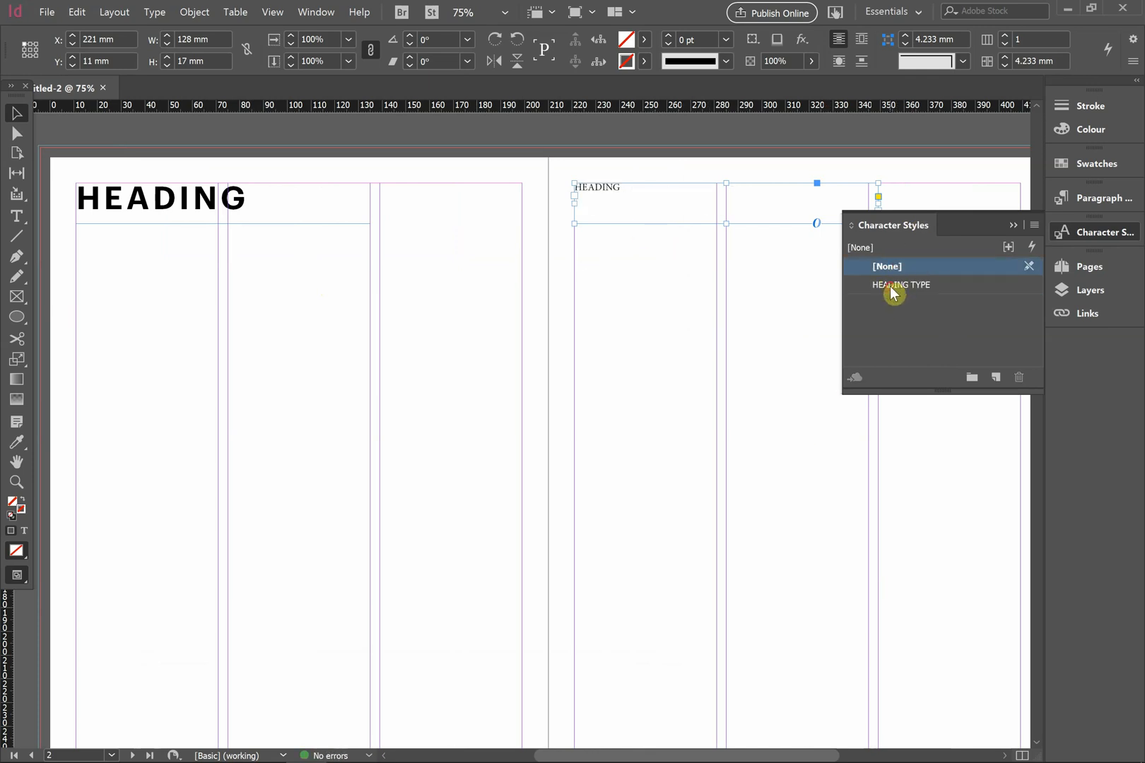
pyautogui.click(890, 286)
pyautogui.click(896, 267)
pyautogui.click(901, 285)
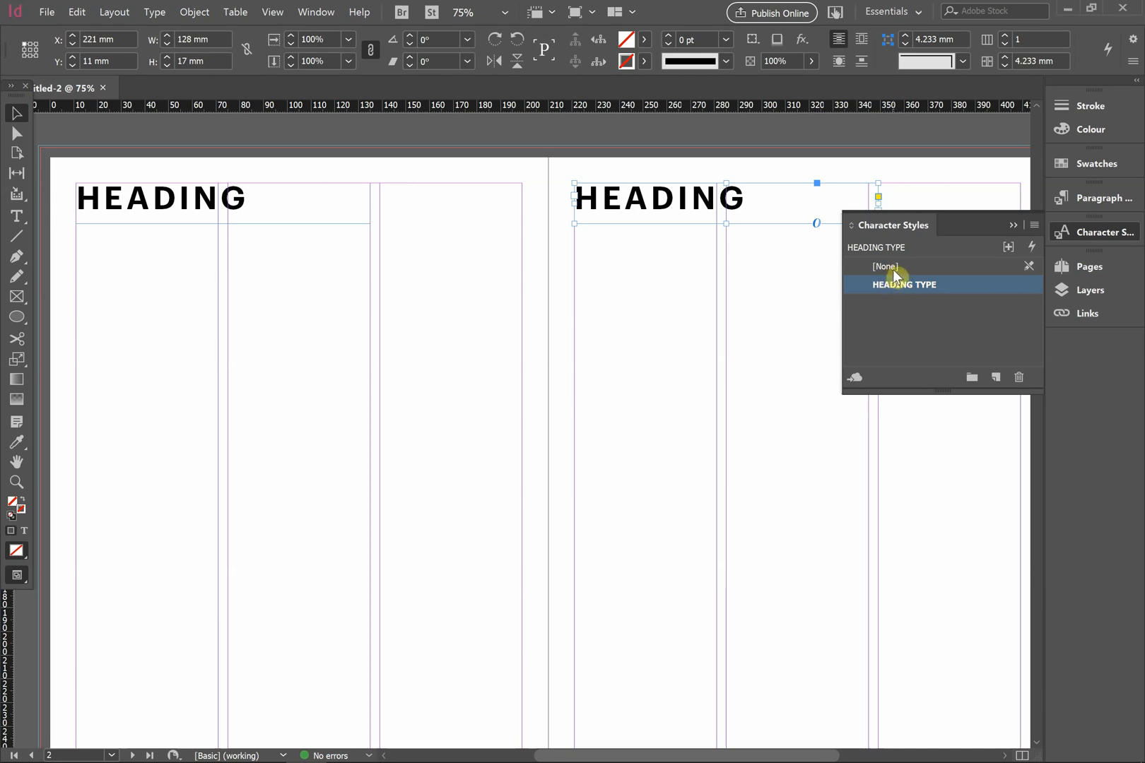
pyautogui.click(893, 267)
pyautogui.click(892, 284)
pyautogui.click(385, 355)
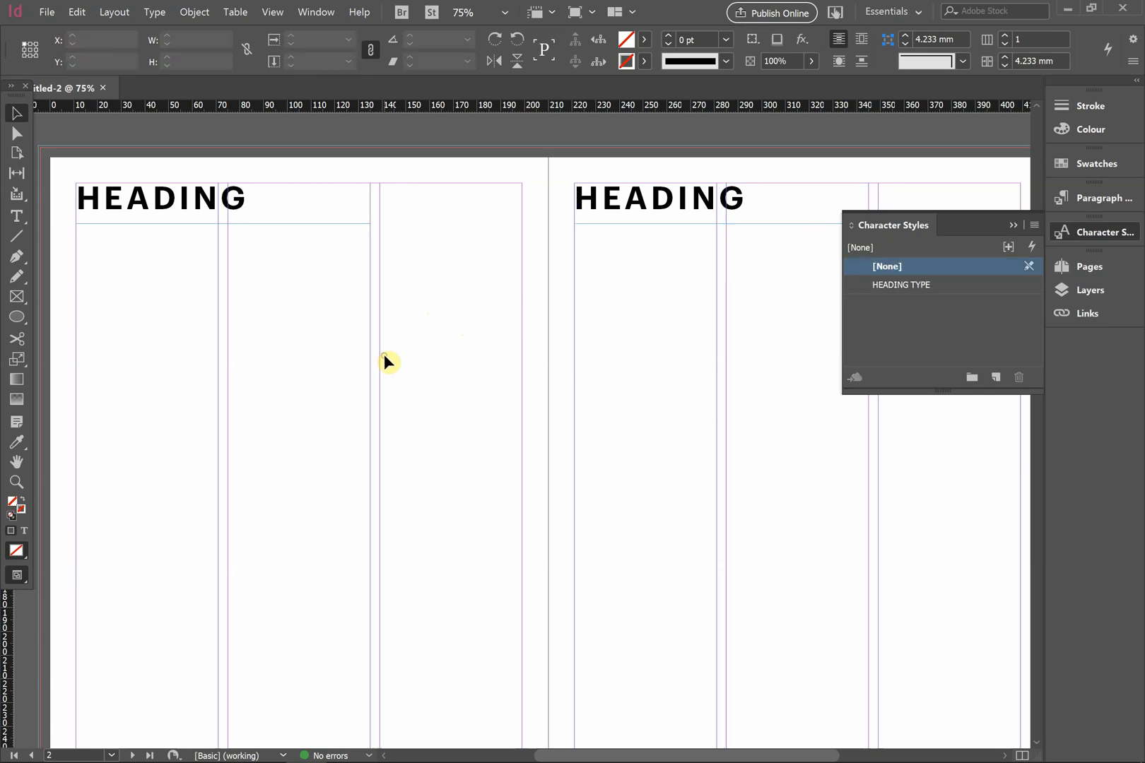
# Draw a text frame about 60 mm wide and 250 mm high below the heading in the first column of page 2.
pyautogui.click(1013, 225)
pyautogui.hscroll(-2, 236, 364)
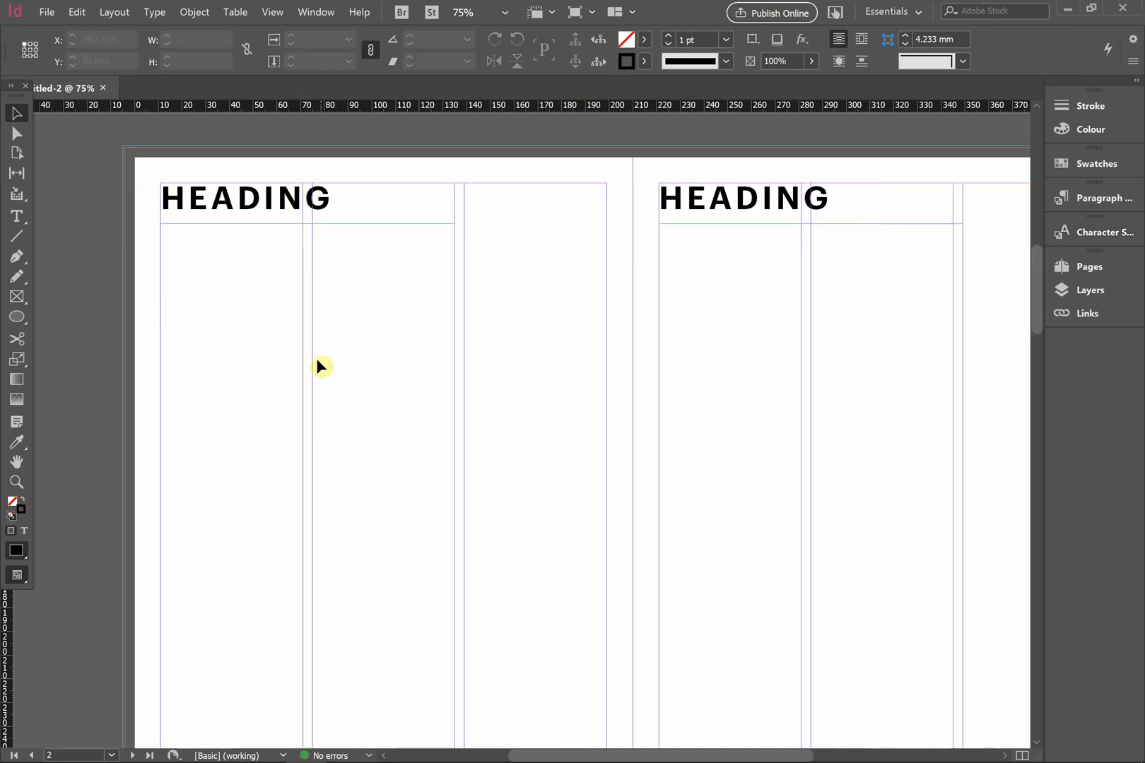
pyautogui.scroll(-1, 317, 360)
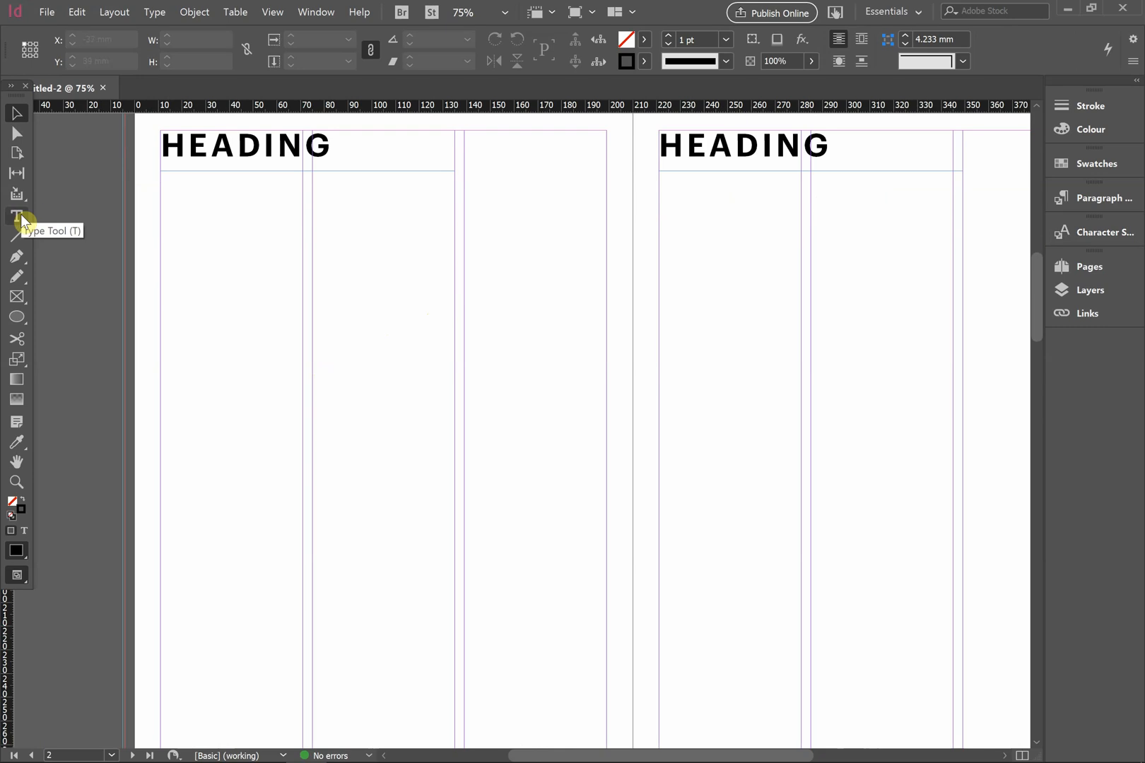
pyautogui.scroll(-1, 222, 343)
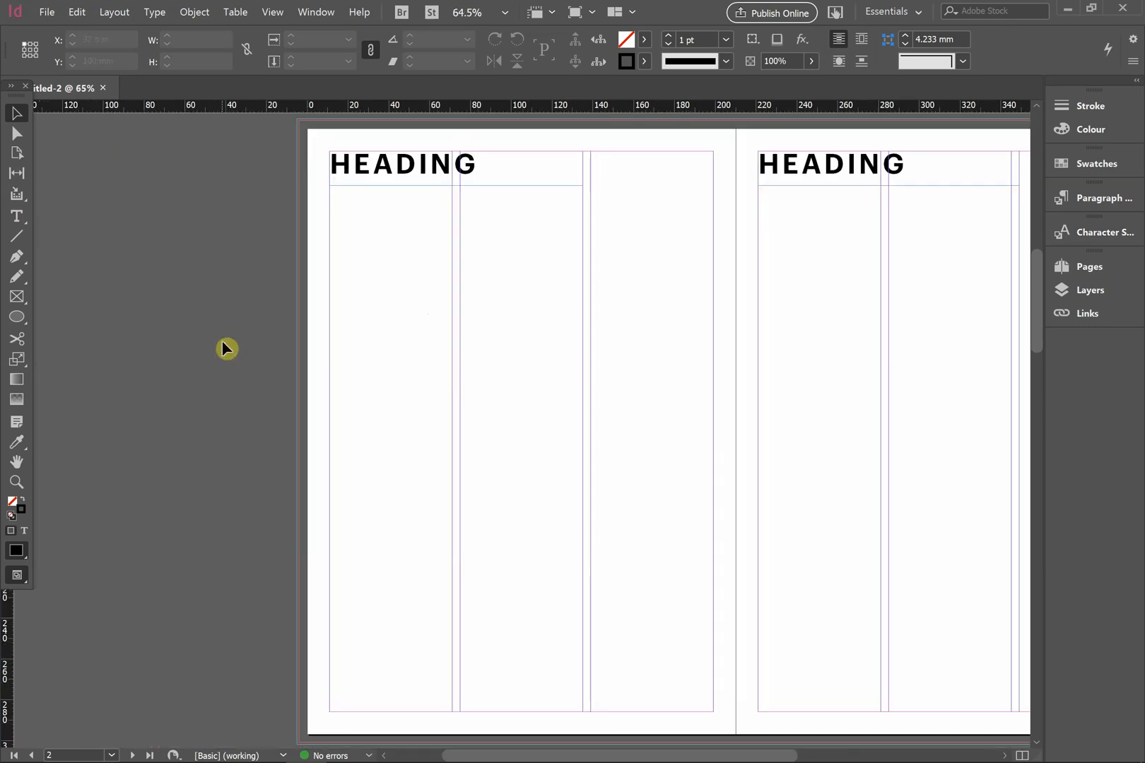
pyautogui.click(20, 218)
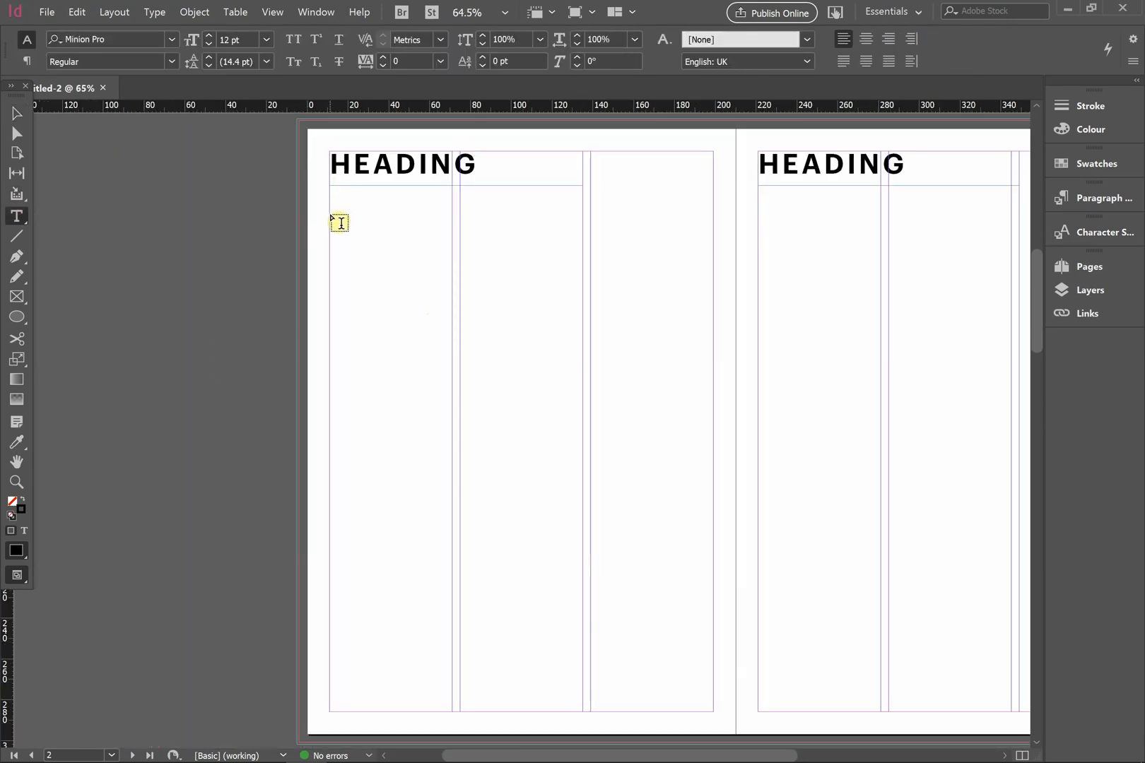
pyautogui.moveTo(330, 203)
pyautogui.mouseDown()
pyautogui.moveTo(396, 365)
pyautogui.moveTo(450, 456)
pyautogui.moveTo(451, 709)
pyautogui.mouseUp()
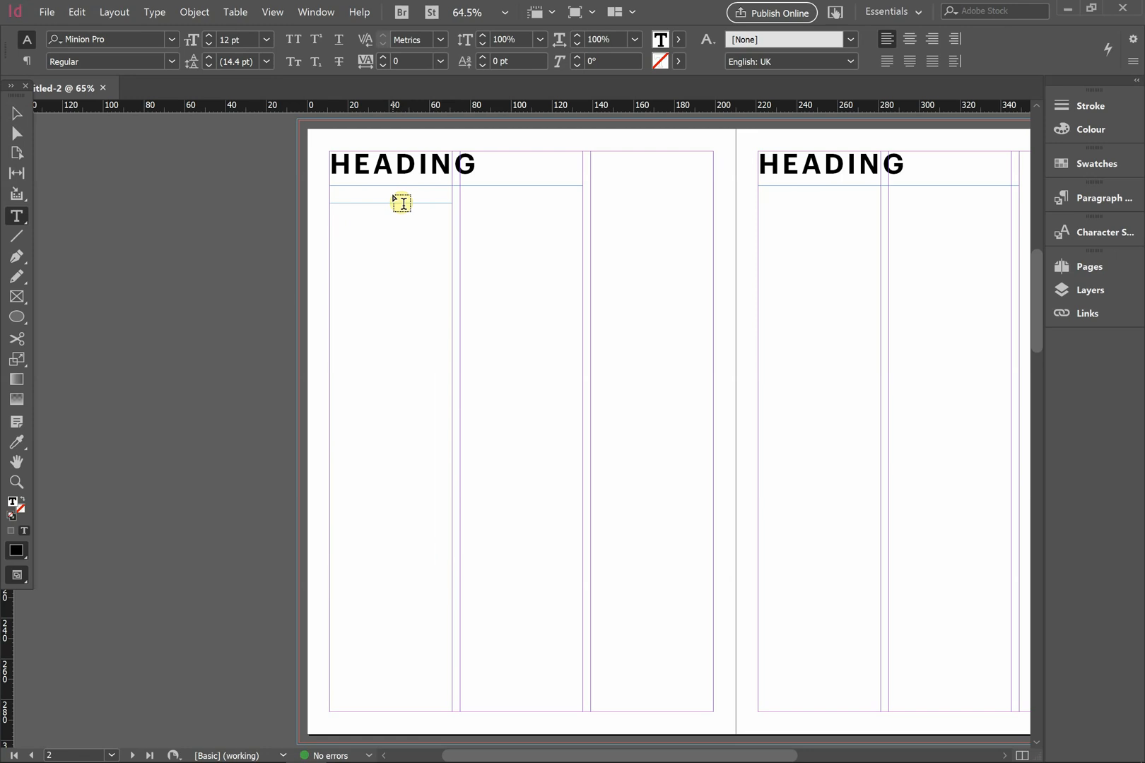
pyautogui.press('BackSpace')
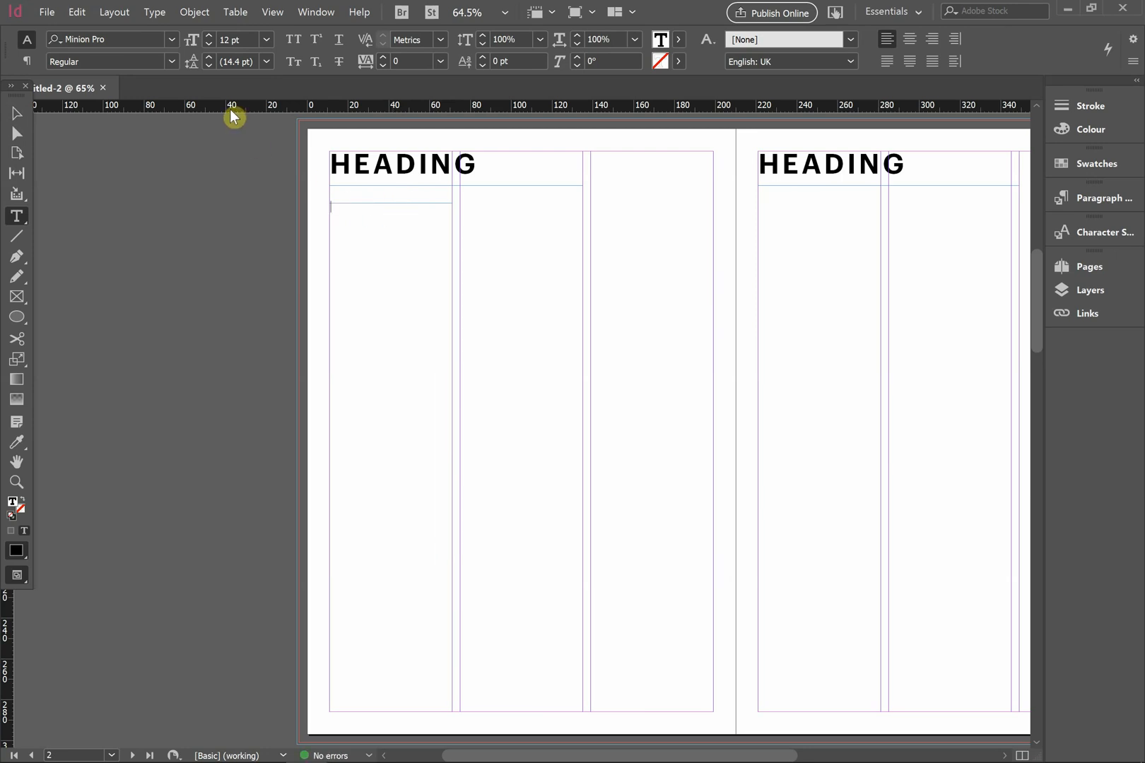
# Fill the new first-column text frame with placeholder text and check the page in preview mode.
pyautogui.click(165, 14)
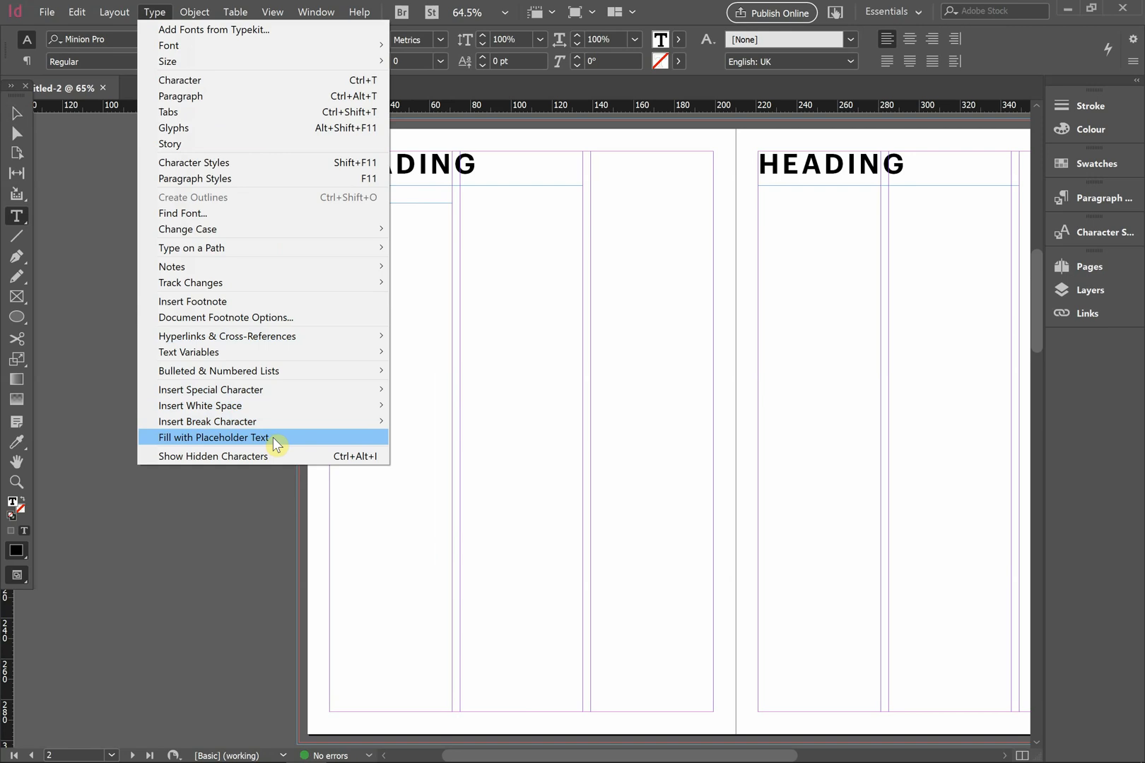
pyautogui.click(273, 438)
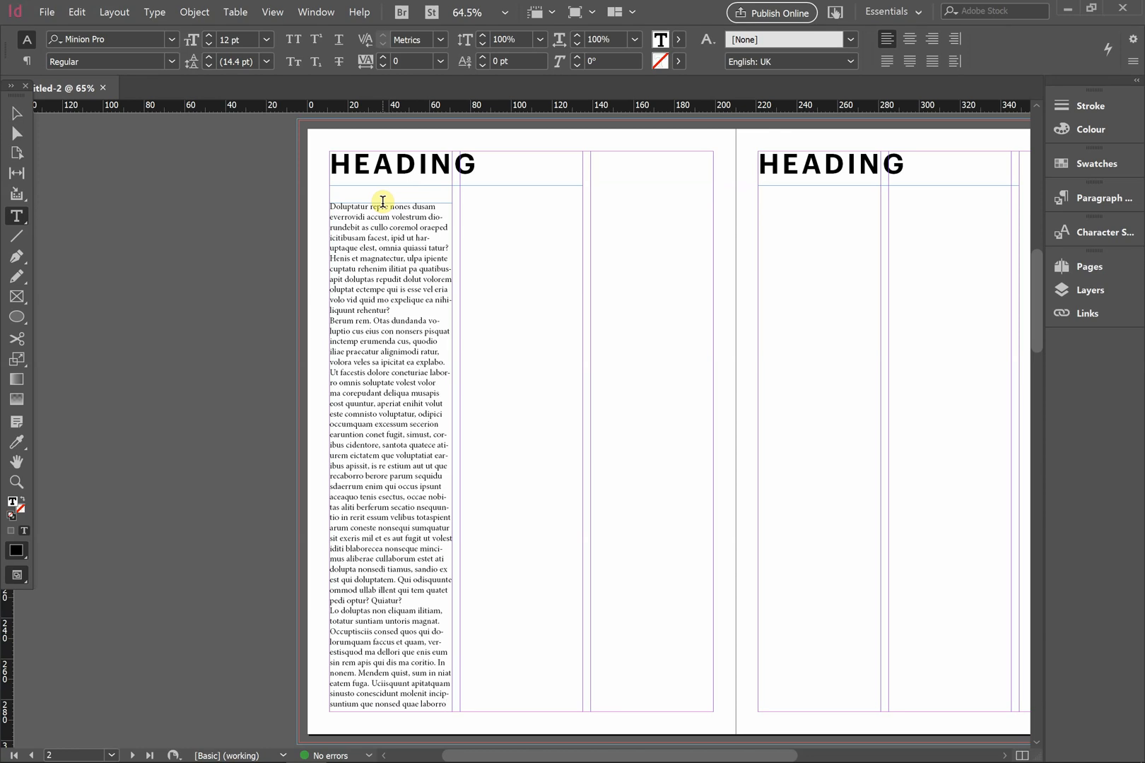
pyautogui.click(17, 114)
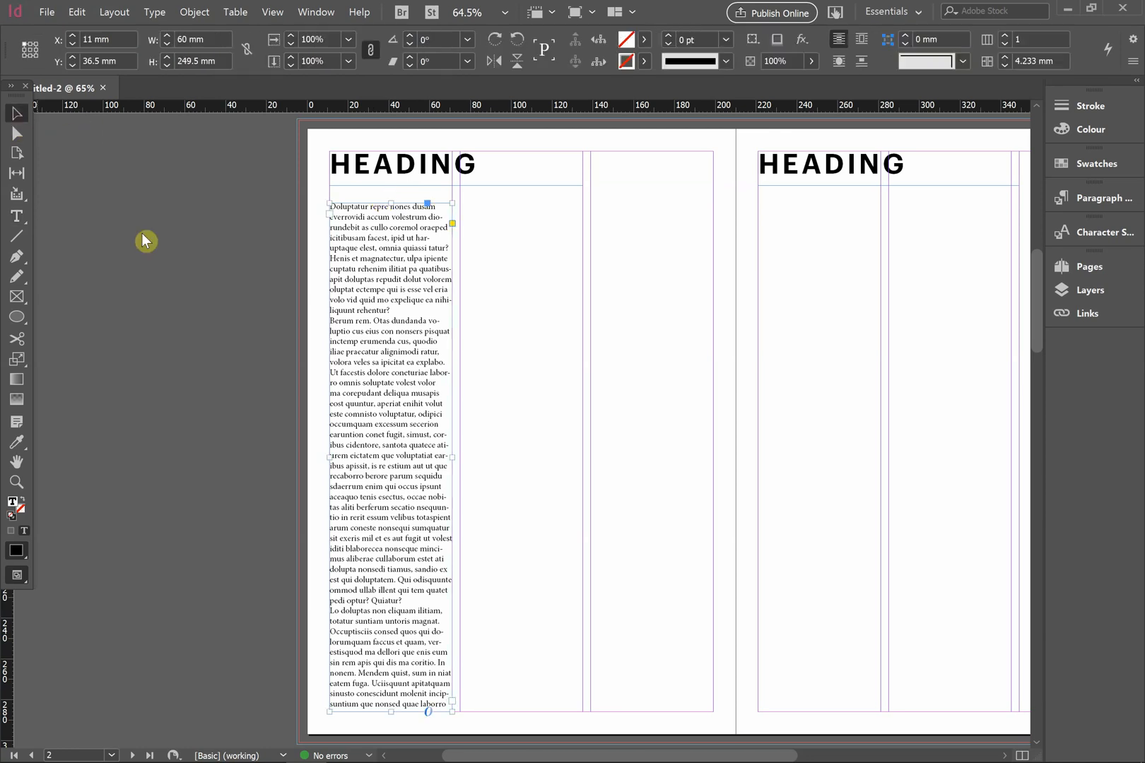
pyautogui.click(215, 260)
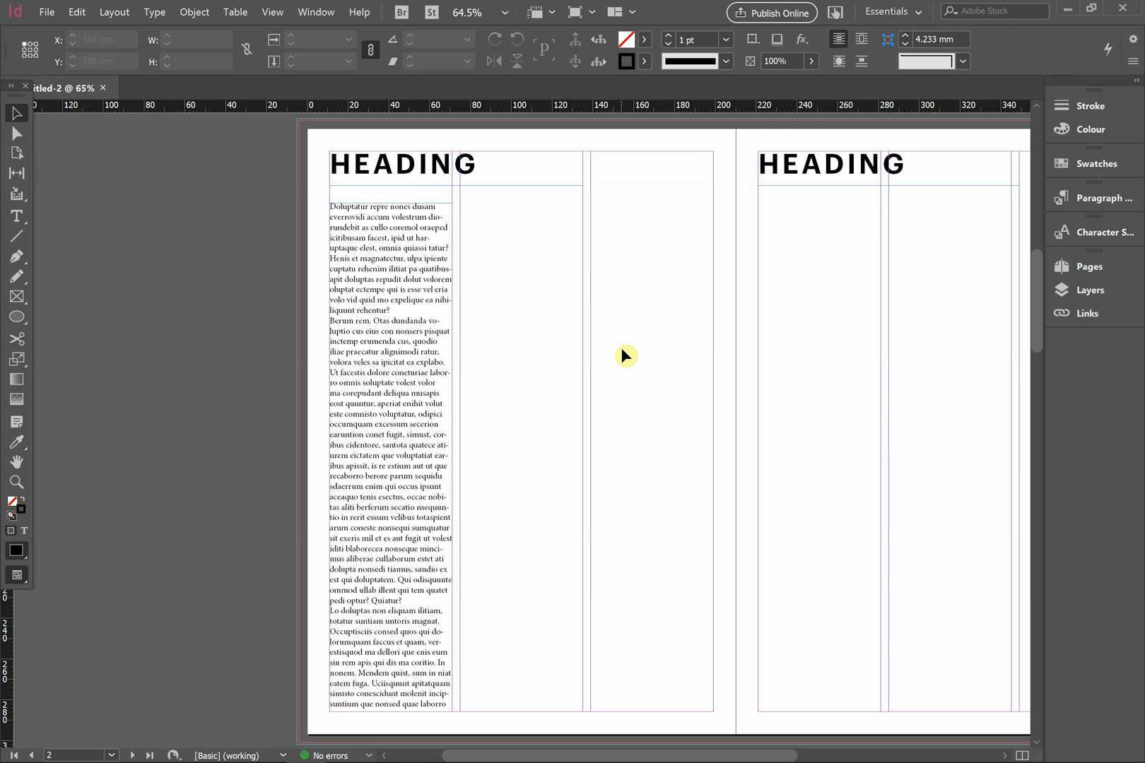
pyautogui.press('w')
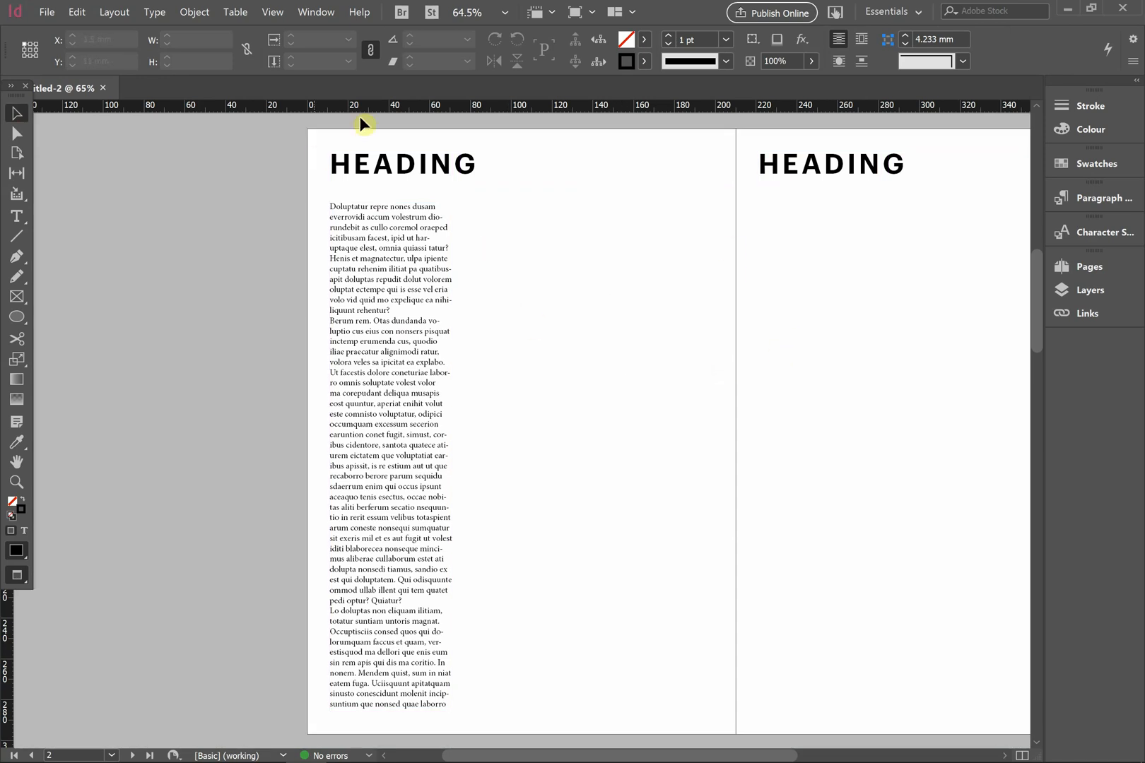
pyautogui.press('w')
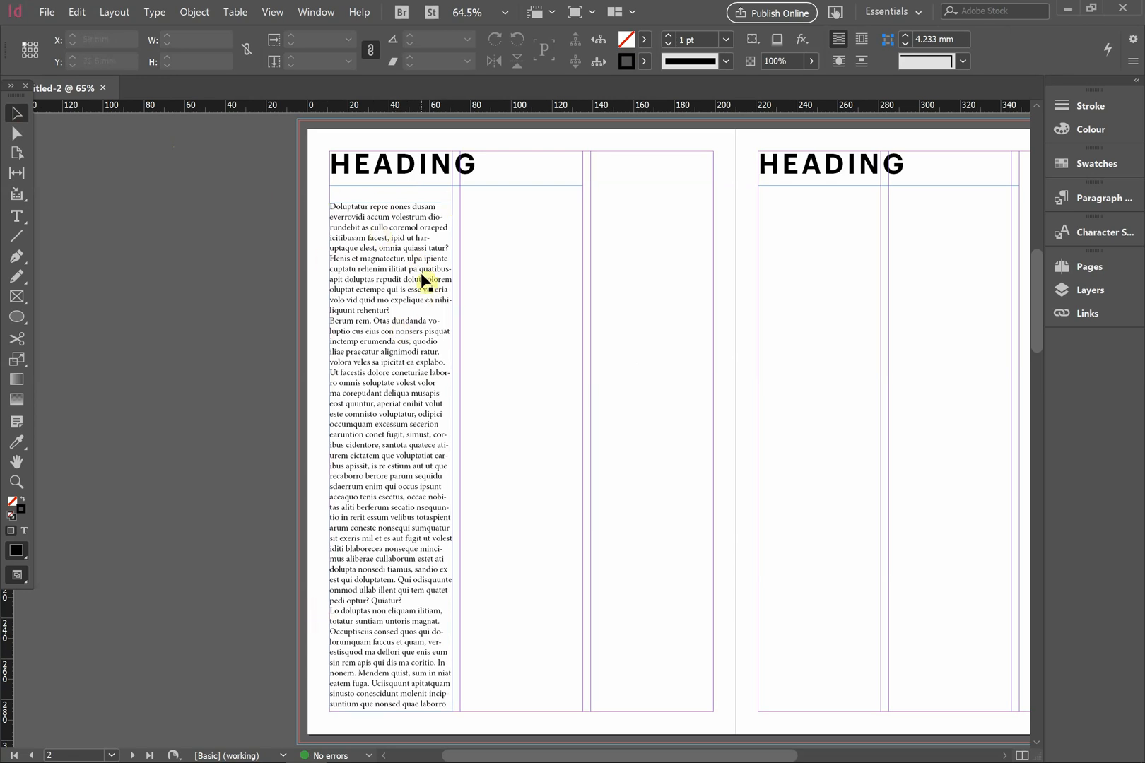
# Shorten the first-column text frame from its upper edge to about 137.5 mm high, keeping its lower edge in place.
pyautogui.click(387, 210)
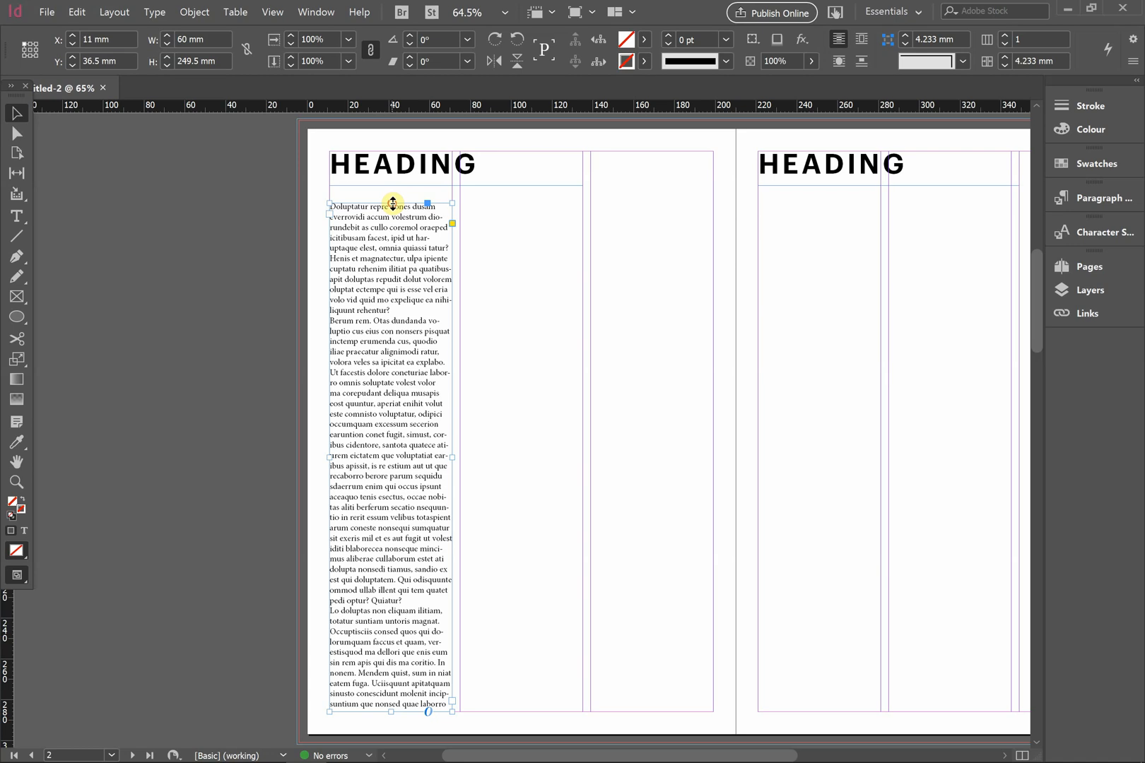
pyautogui.moveTo(393, 203); pyautogui.dragTo(384, 429)
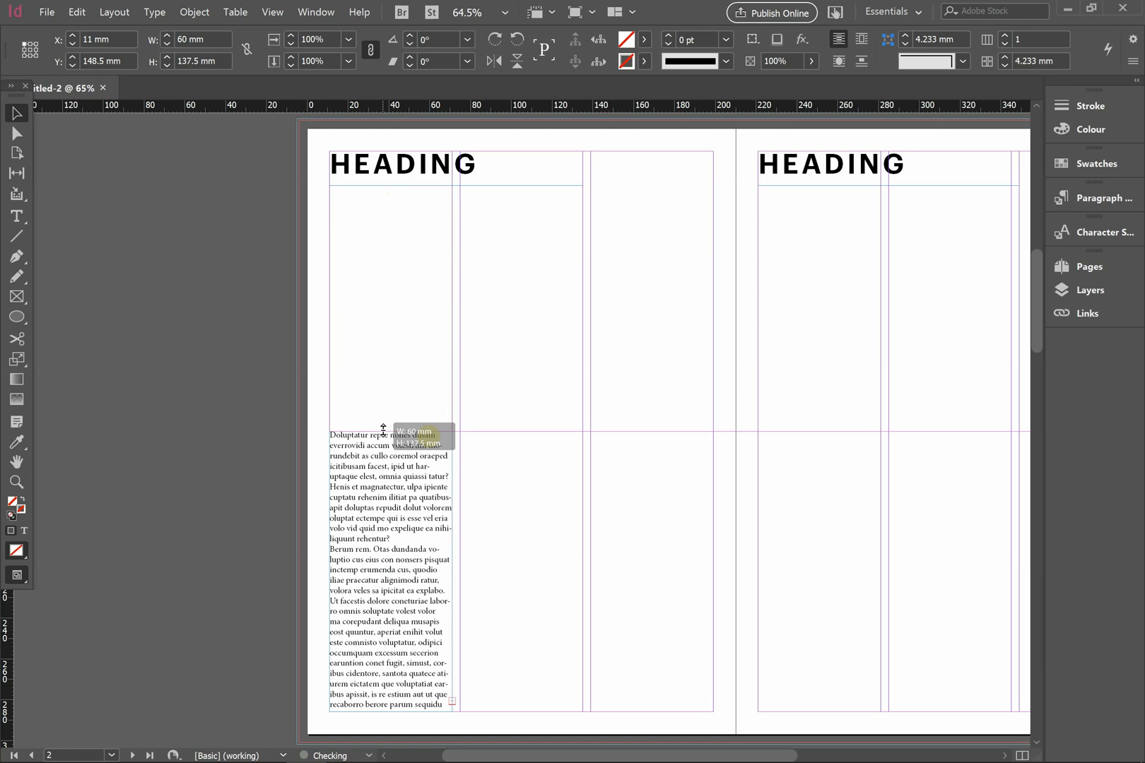
pyautogui.moveTo(383, 429); pyautogui.dragTo(383, 430)
pyautogui.click(584, 324)
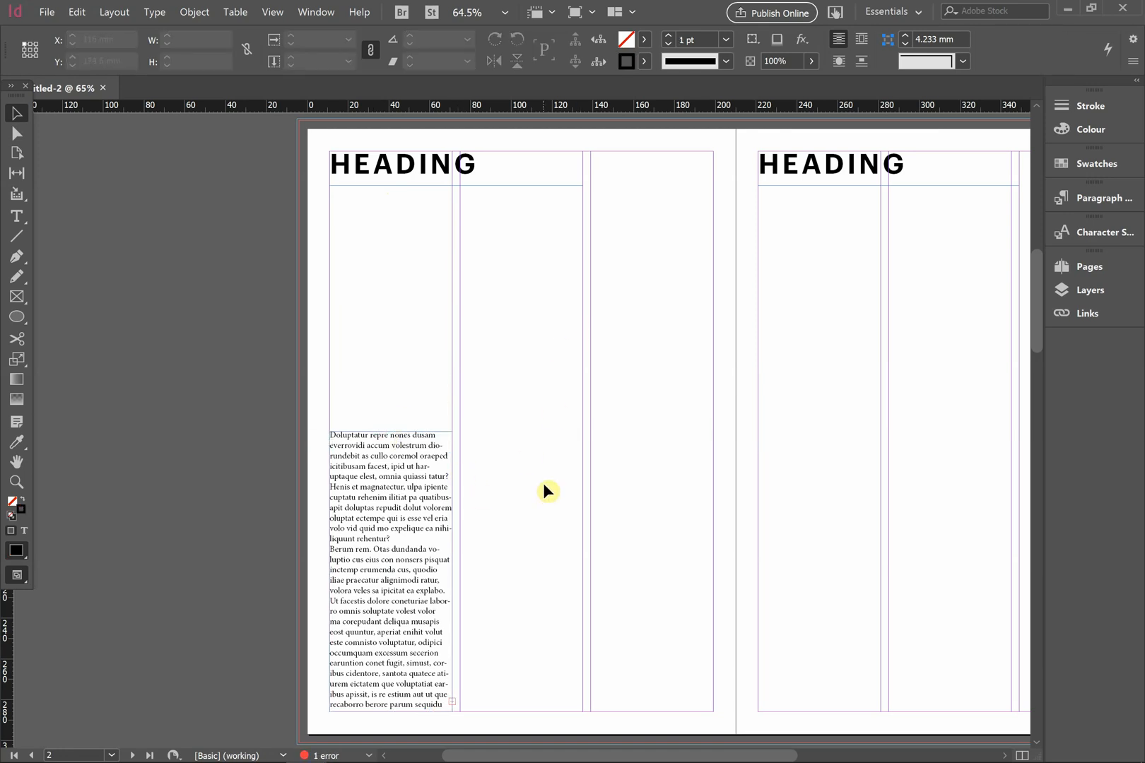
# Thread the overset text from the first column into a new 60 × 137.5 mm frame in the second column of page 2.
pyautogui.scroll(-3, 444, 603)
pyautogui.scroll(4, 460, 557)
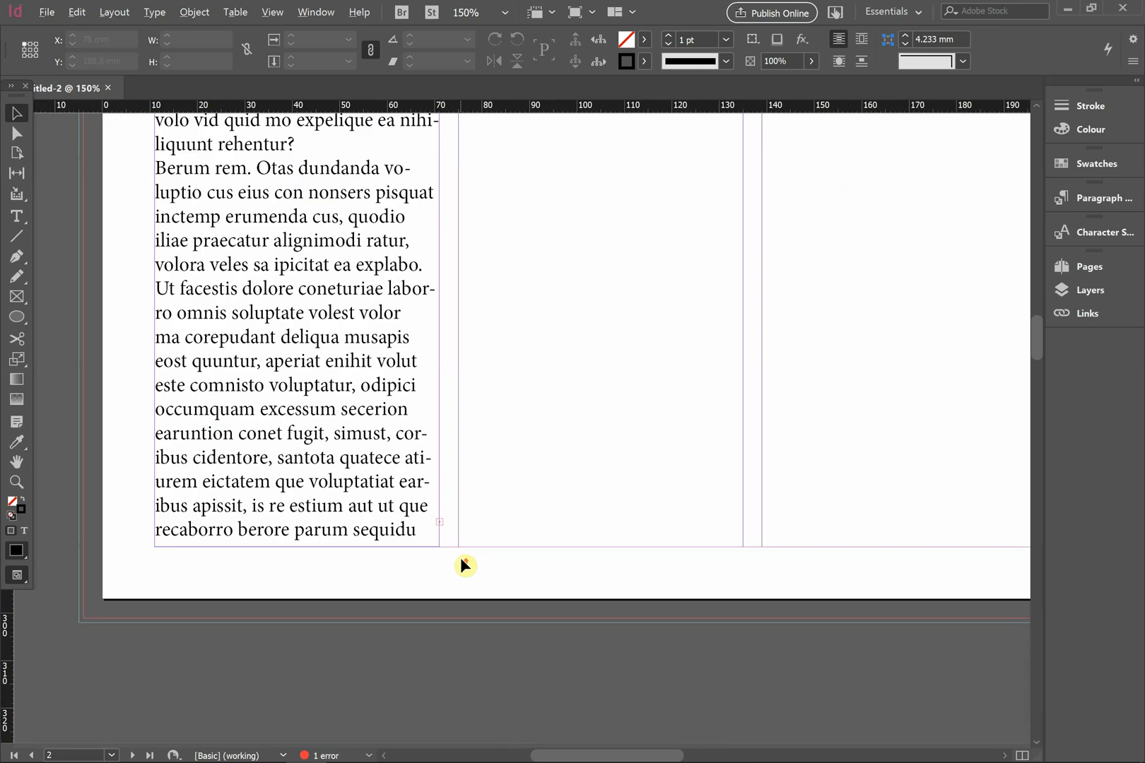
pyautogui.scroll(2, 427, 521)
pyautogui.click(437, 530)
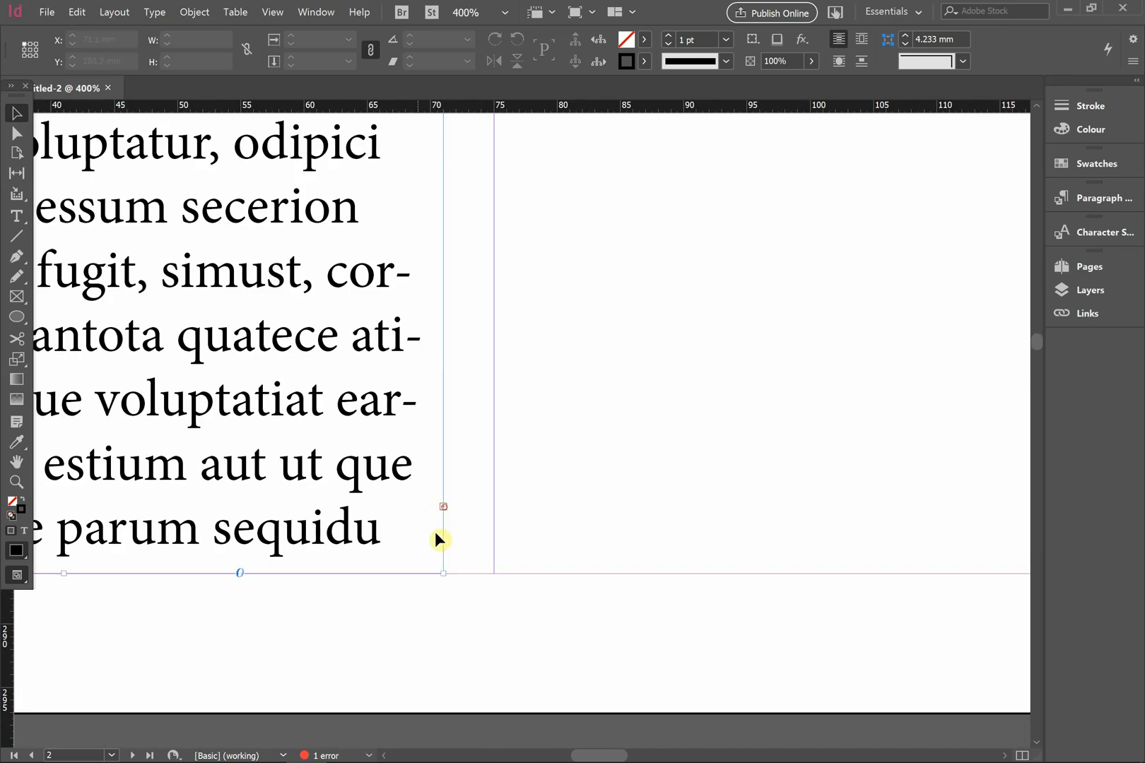
pyautogui.scroll(-4, 441, 506)
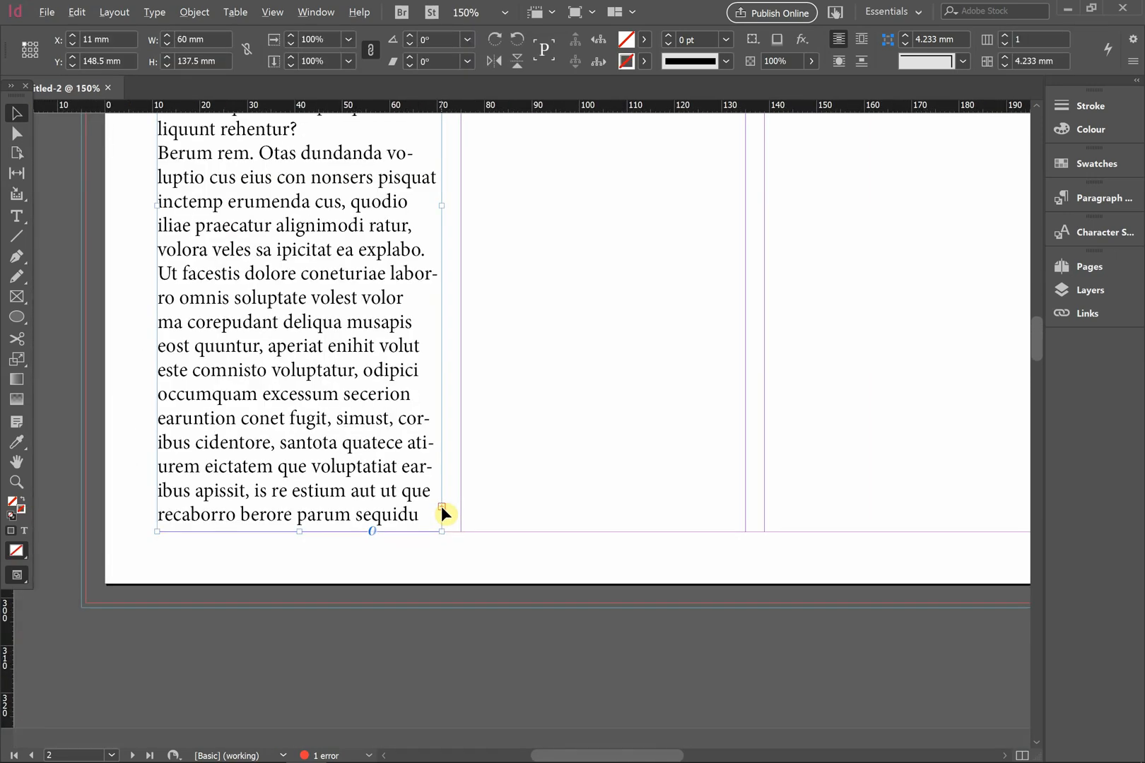
pyautogui.scroll(3, 384, 431)
pyautogui.scroll(-1, 424, 434)
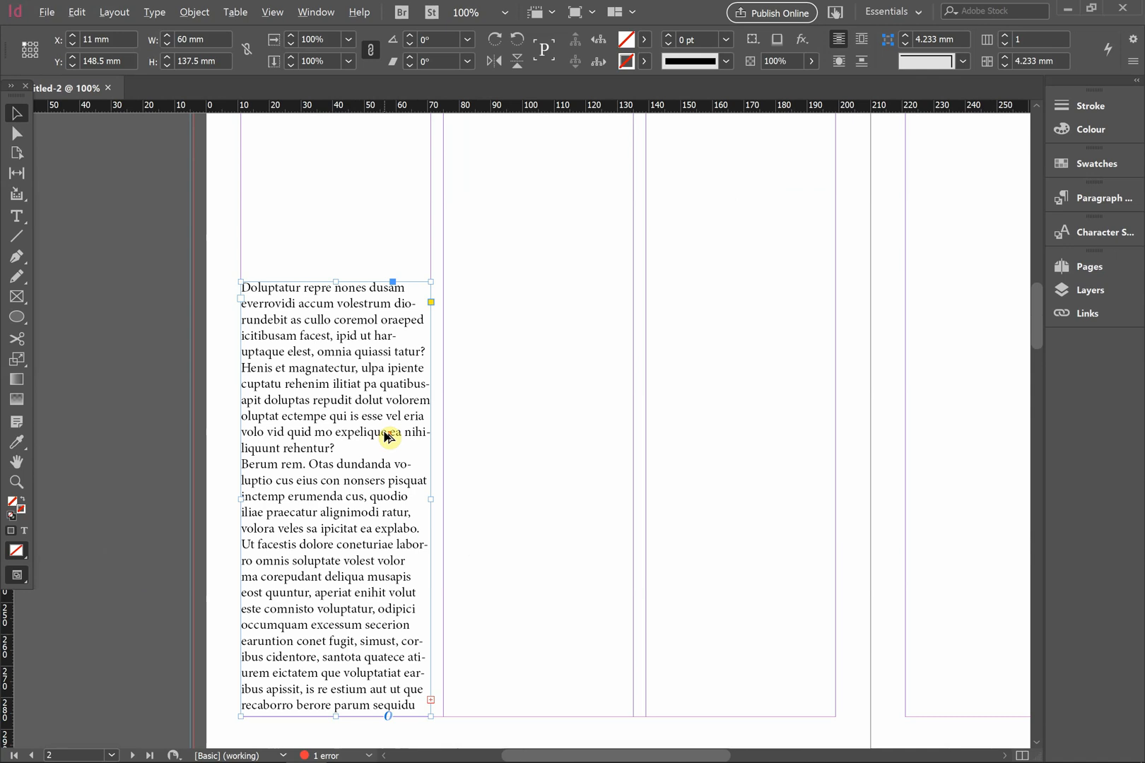
pyautogui.click(431, 700)
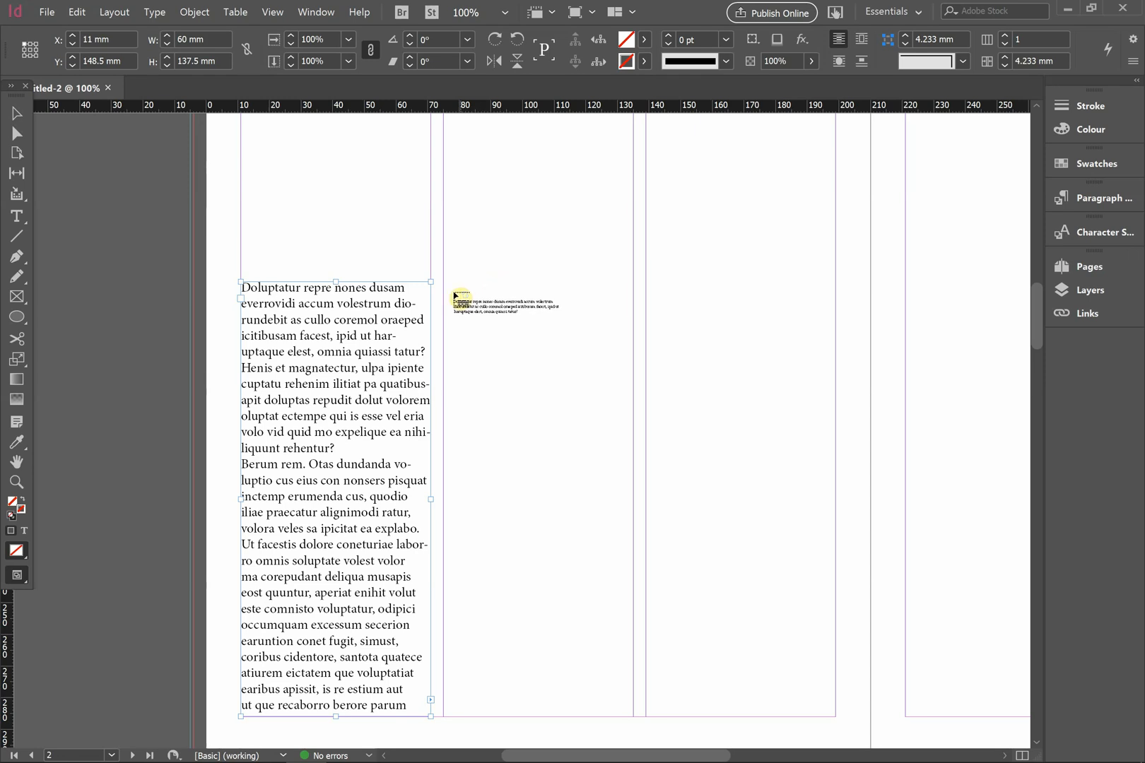
pyautogui.moveTo(444, 283); pyautogui.dragTo(634, 717)
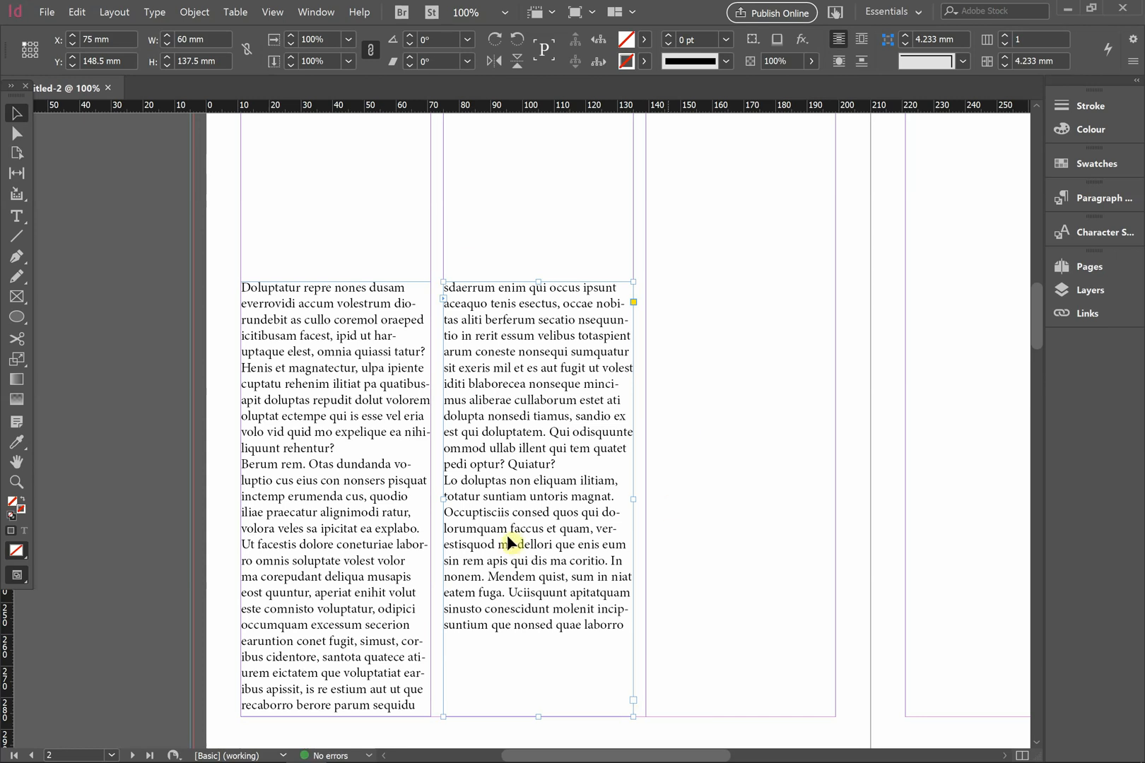
pyautogui.click(535, 228)
# Shorten both threaded text frames together from their upper edges to about 88.5 mm high.
pyautogui.scroll(-2, 559, 283)
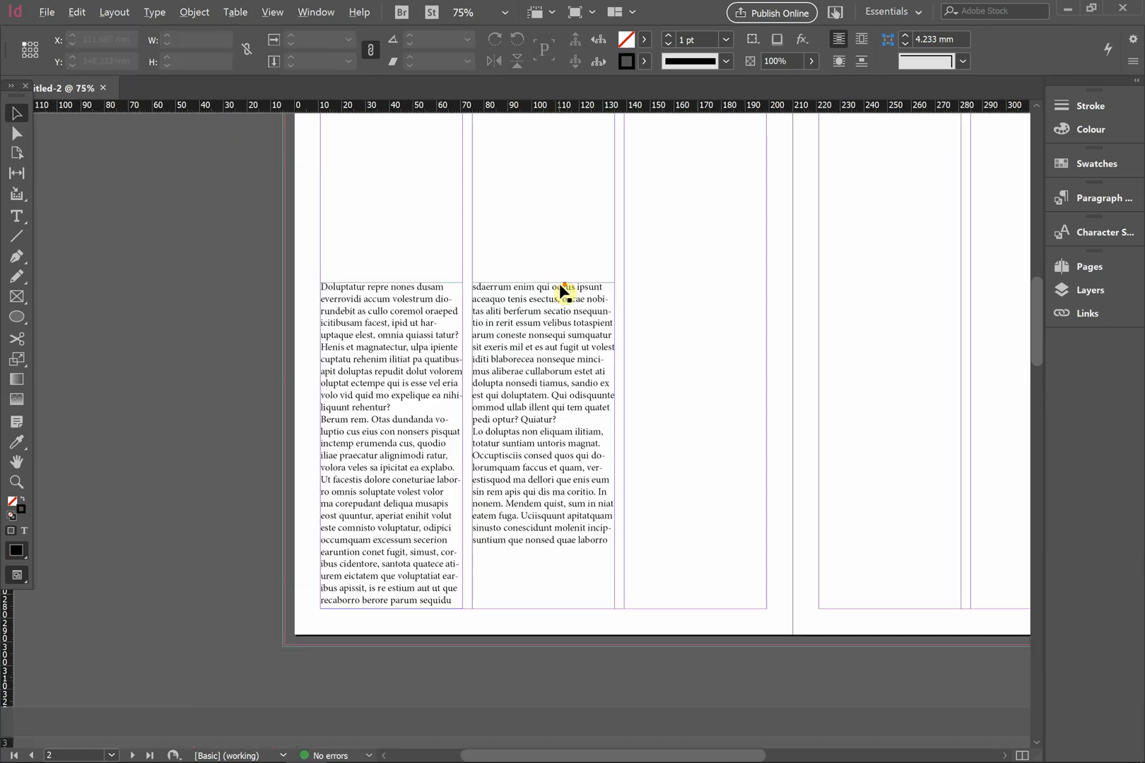
pyautogui.scroll(3, 558, 263)
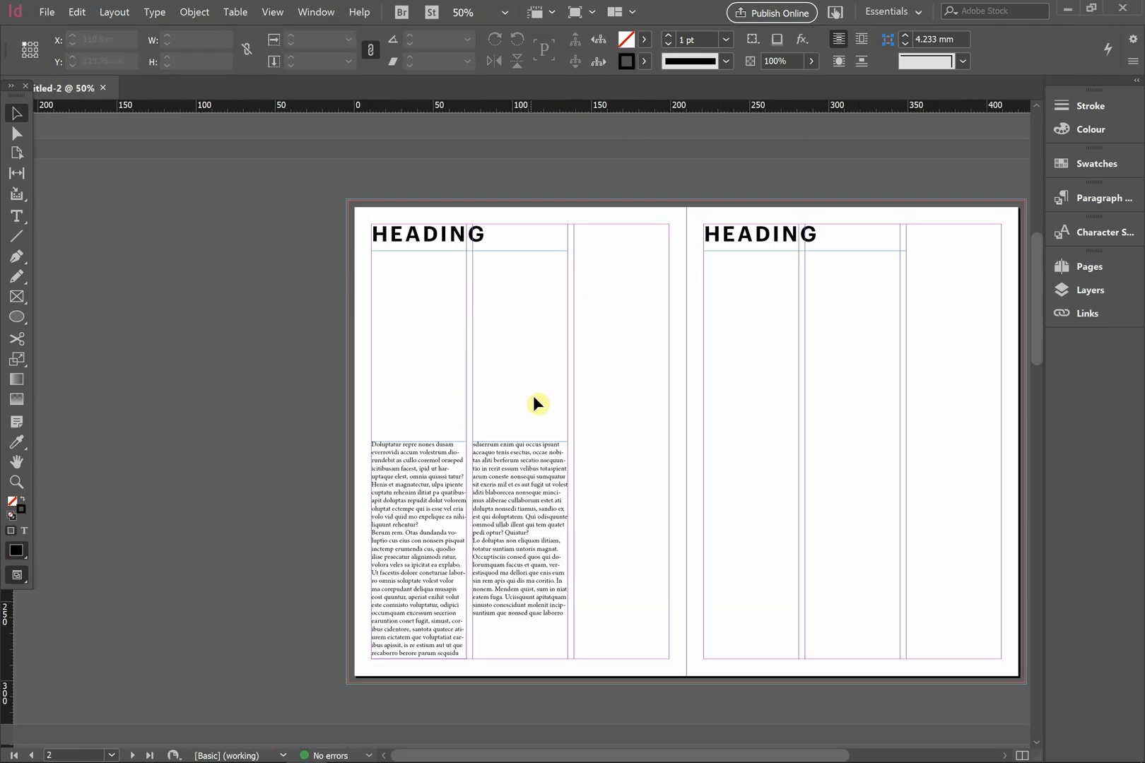
pyautogui.scroll(-2, 534, 402)
pyautogui.scroll(1, 523, 370)
pyautogui.moveTo(542, 212); pyautogui.dragTo(362, 389)
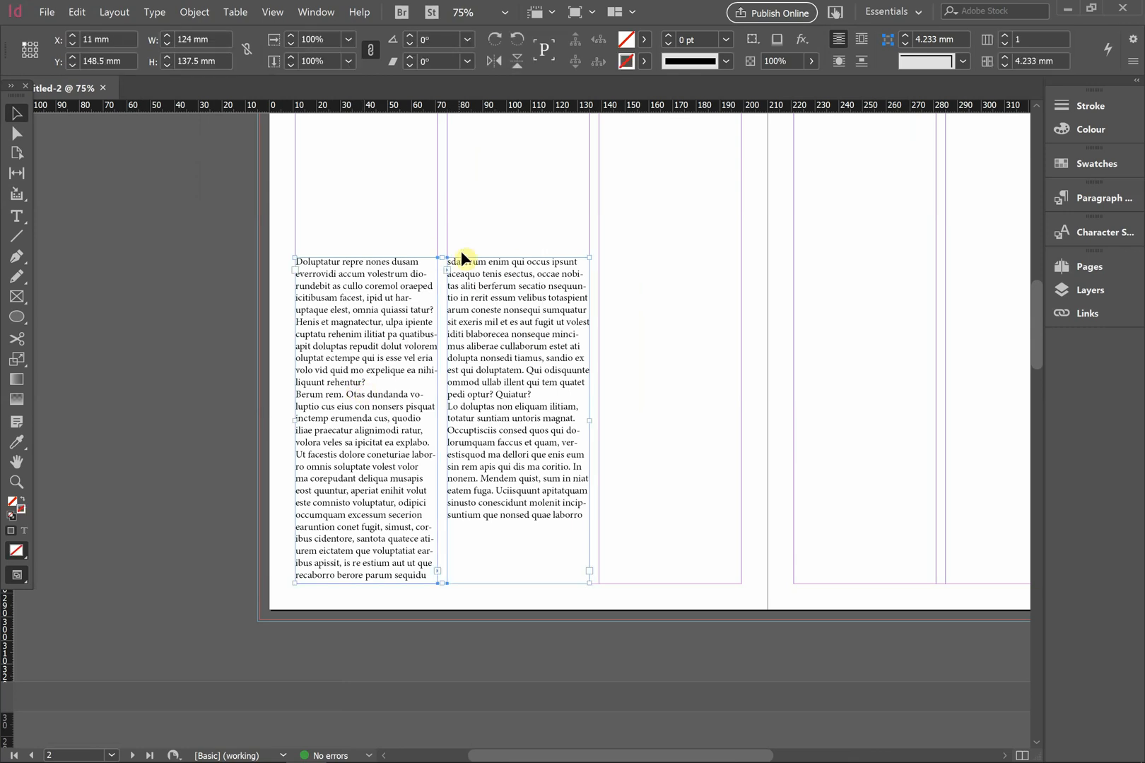
pyautogui.moveTo(442, 256); pyautogui.dragTo(434, 372)
pyautogui.click(693, 385)
# Thread the second column's overset text into a matching frame in the third column of page 2 and preview the spread.
pyautogui.click(565, 531)
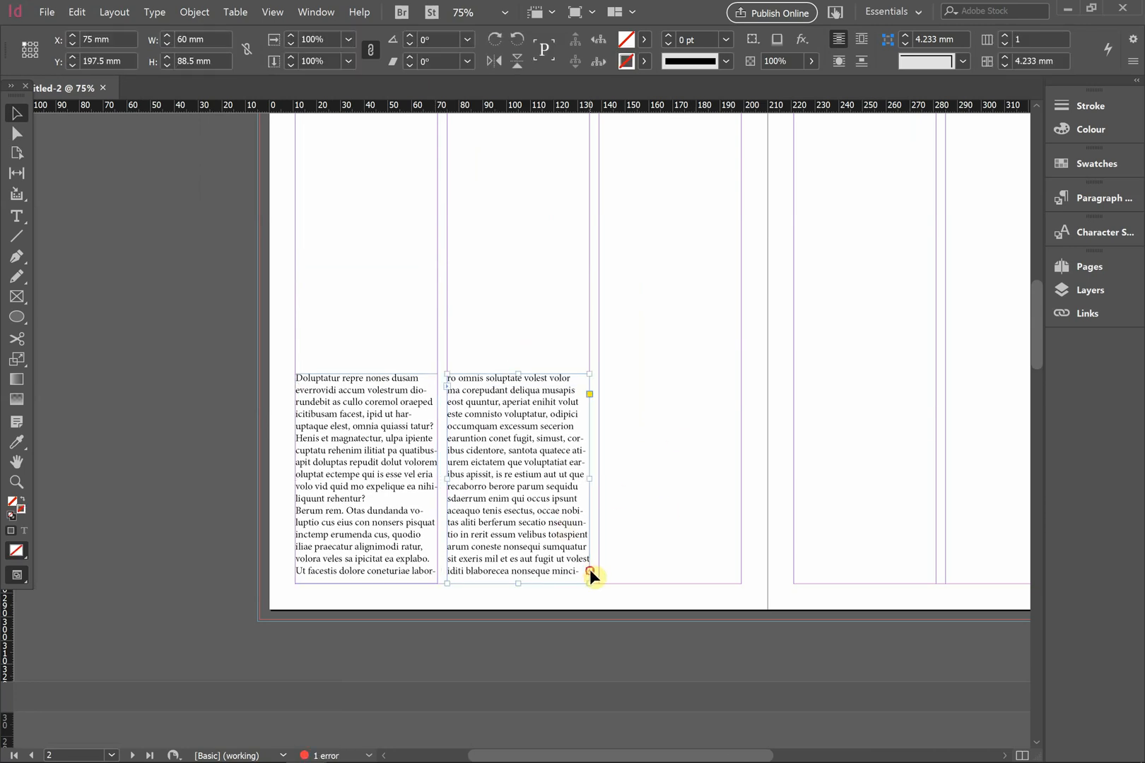
pyautogui.click(589, 570)
pyautogui.click(602, 378)
pyautogui.moveTo(600, 374); pyautogui.dragTo(741, 585)
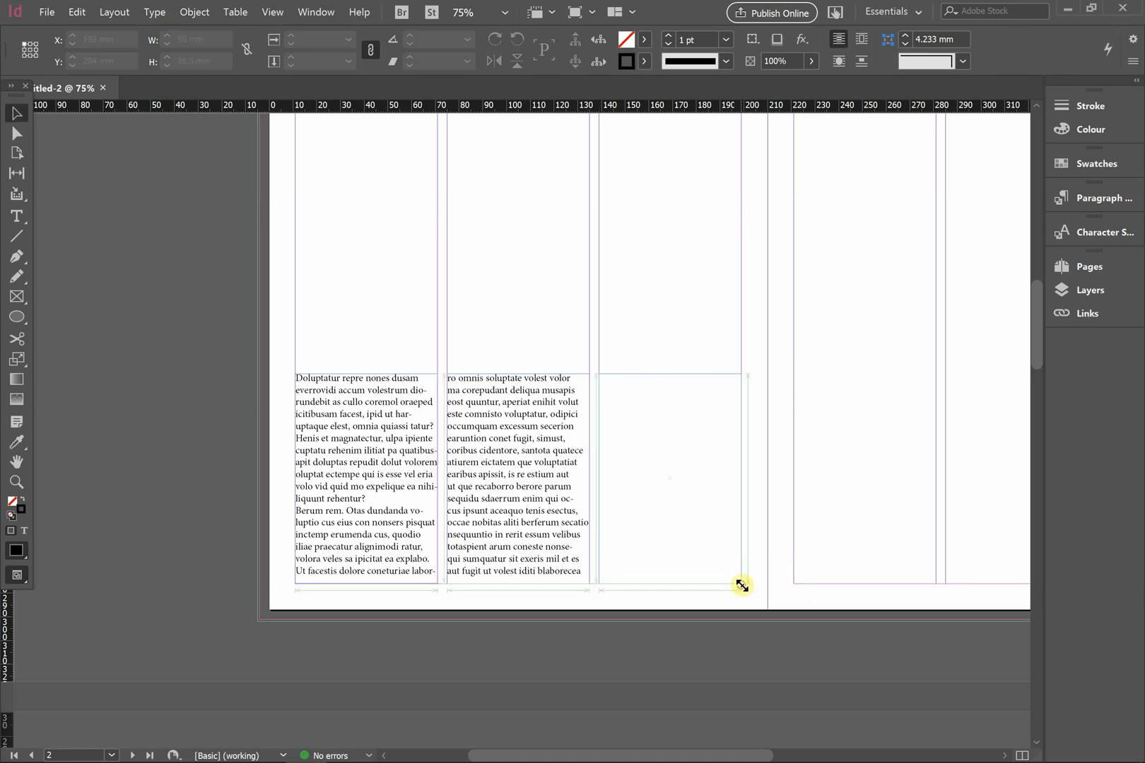
pyautogui.click(706, 253)
pyautogui.hotkey('ctrl', '-')
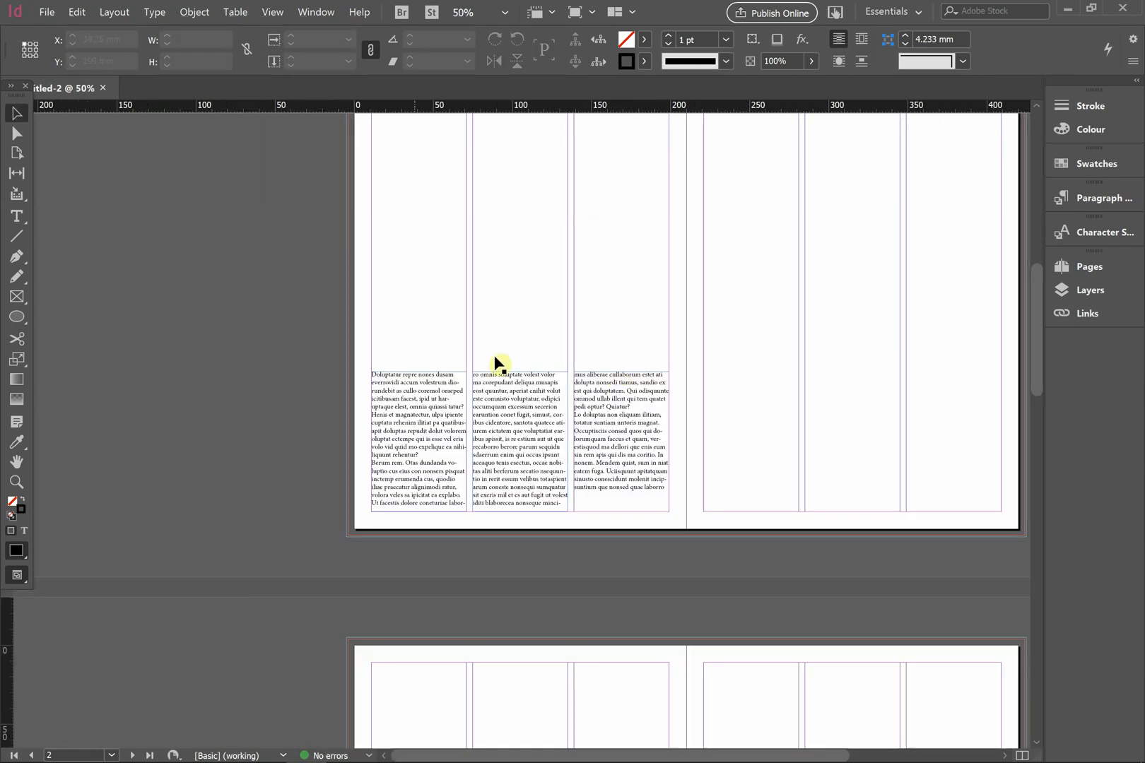
pyautogui.scroll(2, 595, 294)
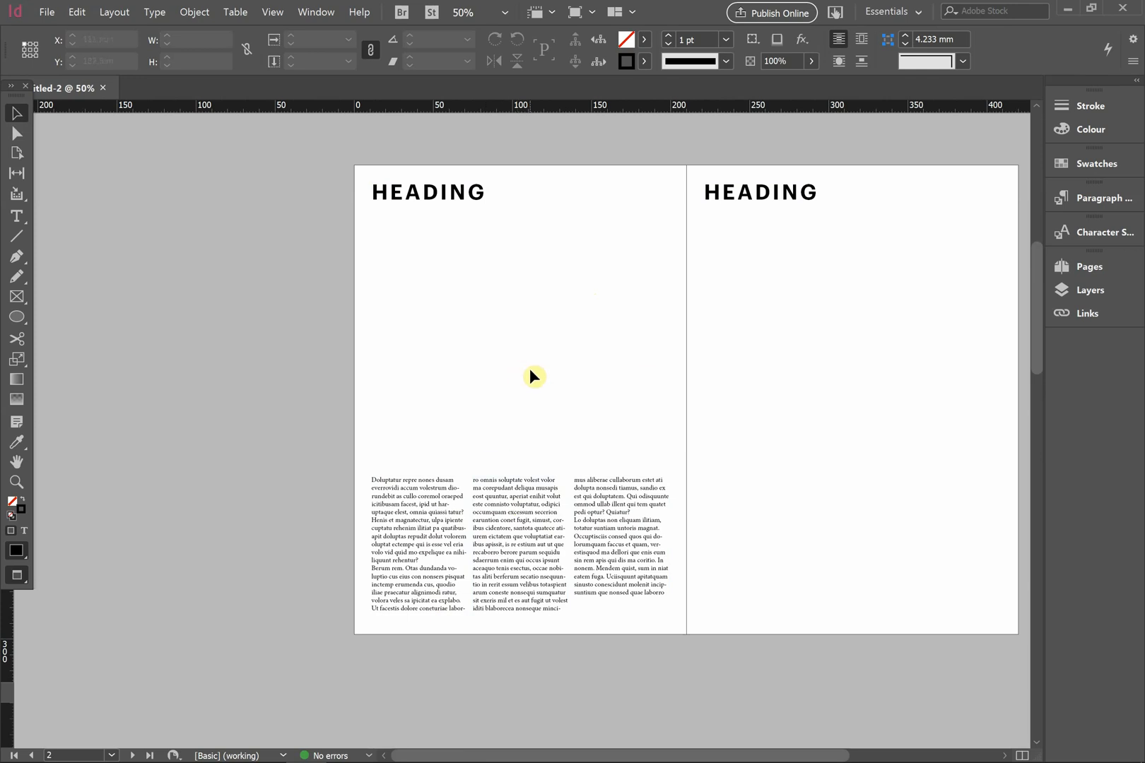
pyautogui.press('w')
# Try enlarging the first-column text frame to about 143 mm high to reflow the thread, then return it to 88.5 mm.
pyautogui.click(418, 488)
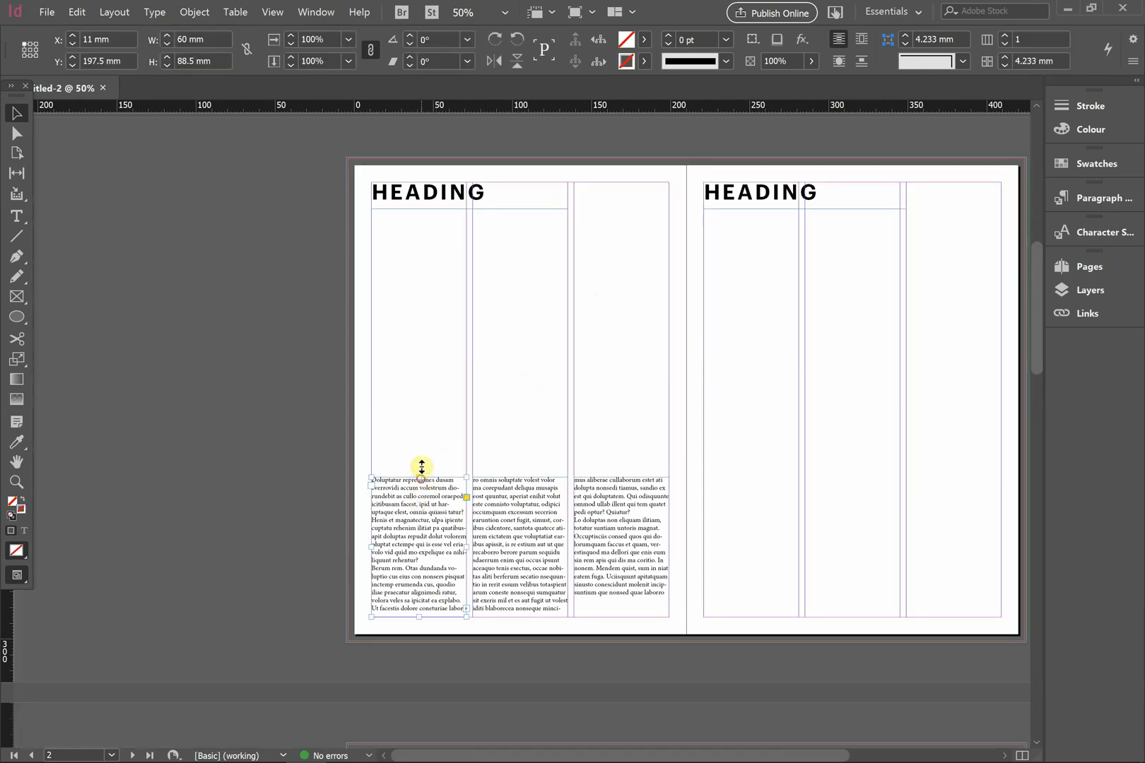
pyautogui.moveTo(421, 468); pyautogui.dragTo(424, 391)
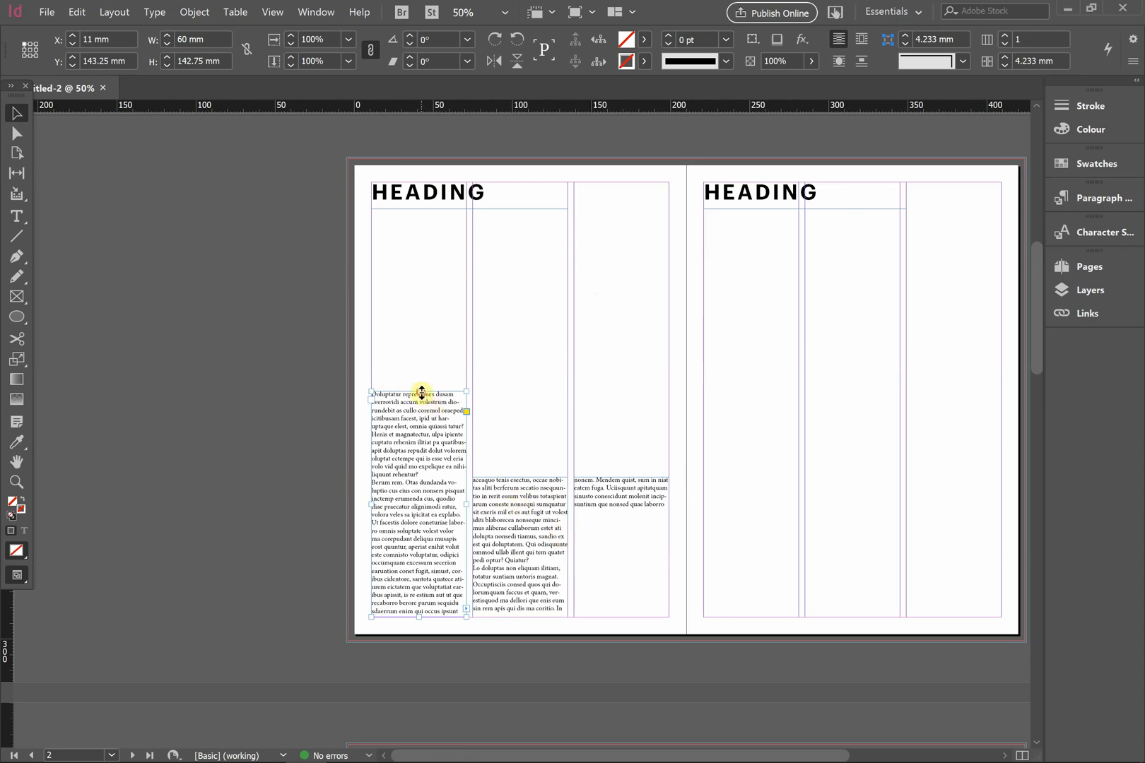
pyautogui.moveTo(420, 393); pyautogui.dragTo(424, 479)
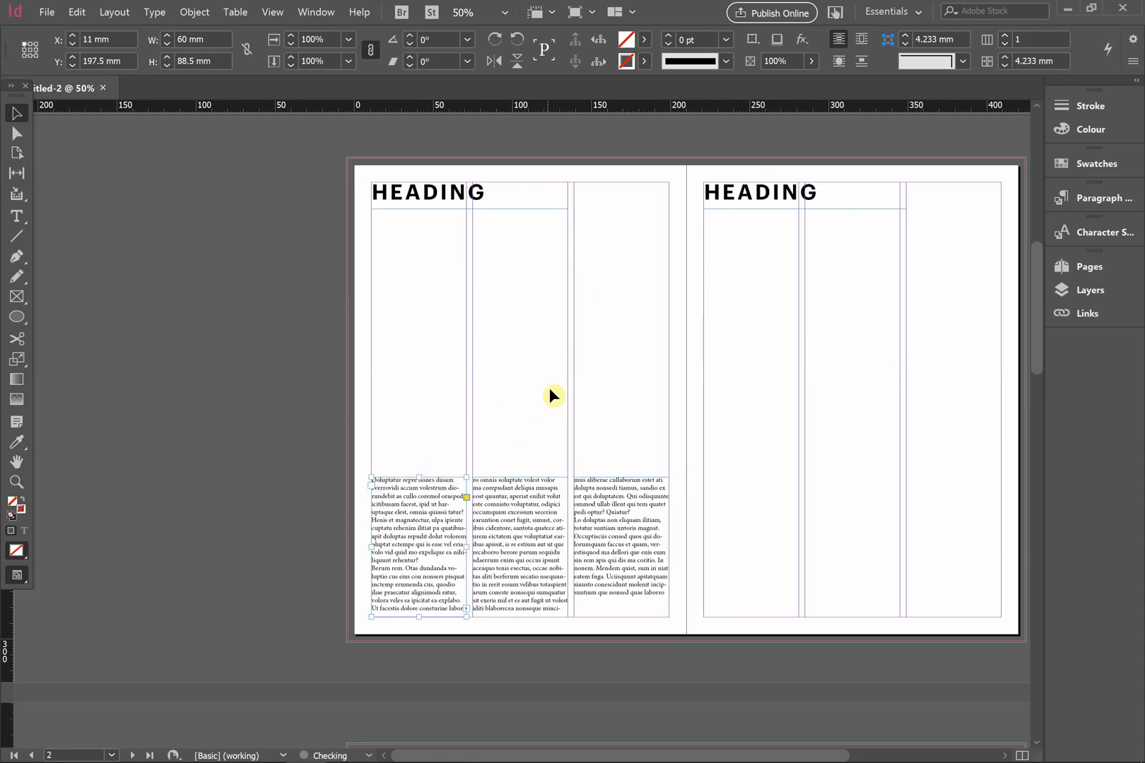
pyautogui.click(549, 387)
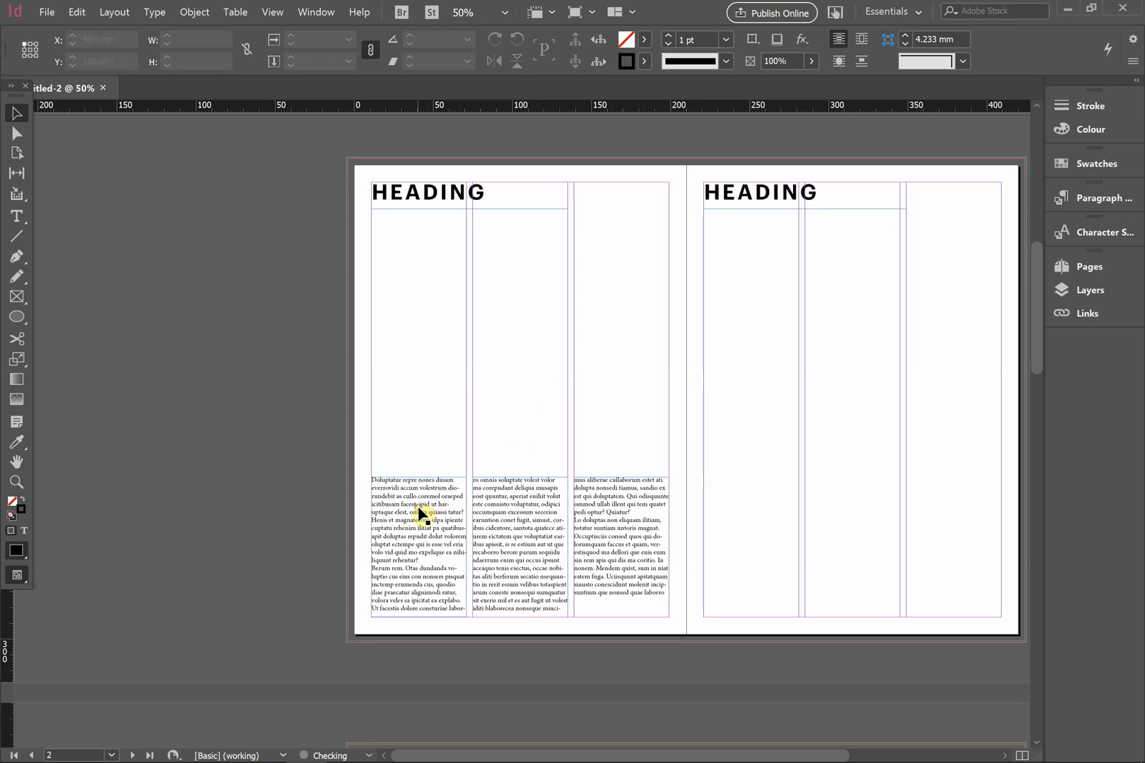
# Try a staggered layout with the first text frame just below the heading, the second midway down and the third lowest.
pyautogui.moveTo(422, 511); pyautogui.dragTo(439, 256)
pyautogui.moveTo(511, 542); pyautogui.dragTo(509, 431)
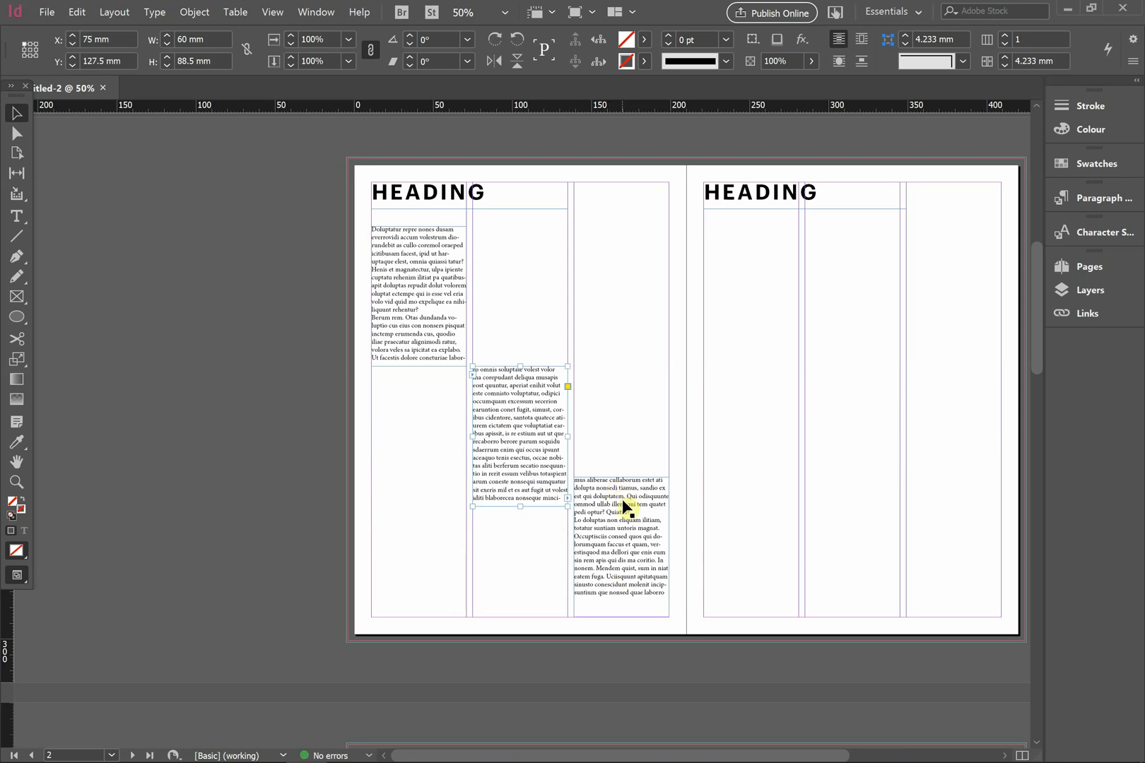
pyautogui.moveTo(624, 507); pyautogui.dragTo(623, 542)
# Undo the staggered repositioning of the text frames on page 2 and leave nothing selected.
pyautogui.hotkey('ctrl', 'z')
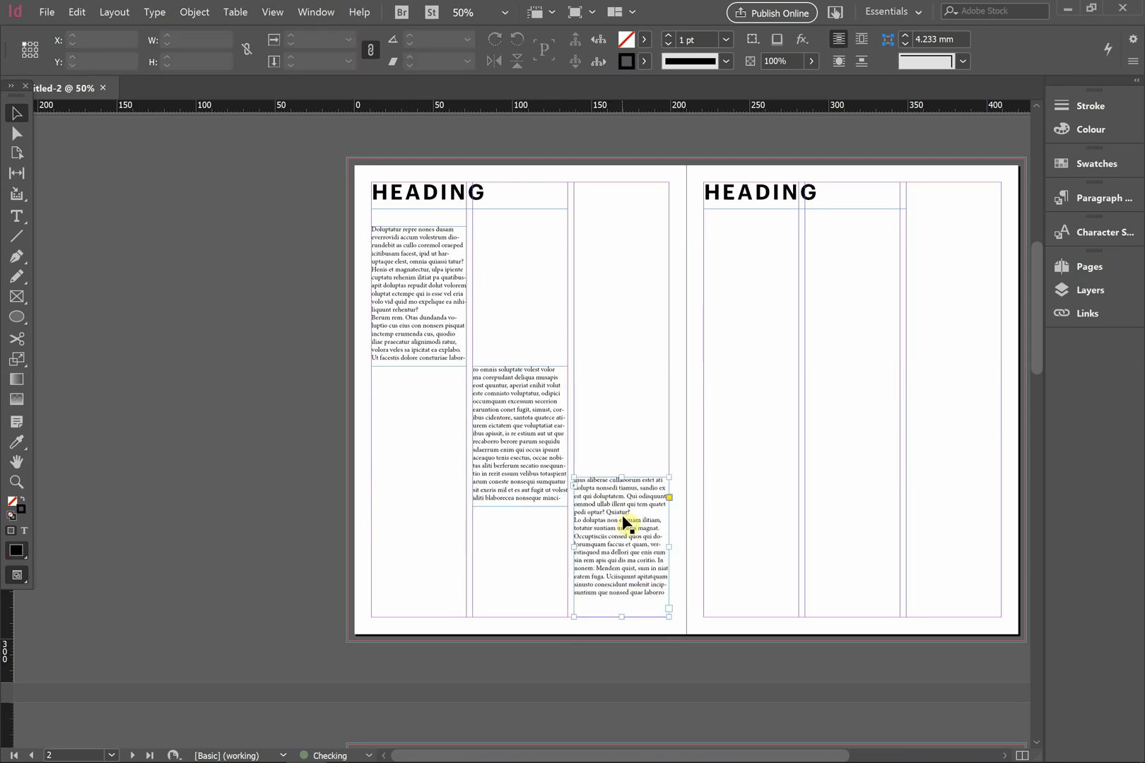
pyautogui.hotkey('ctrl', 'z')
pyautogui.hotkey('ctrl', 'z')
pyautogui.click(468, 327)
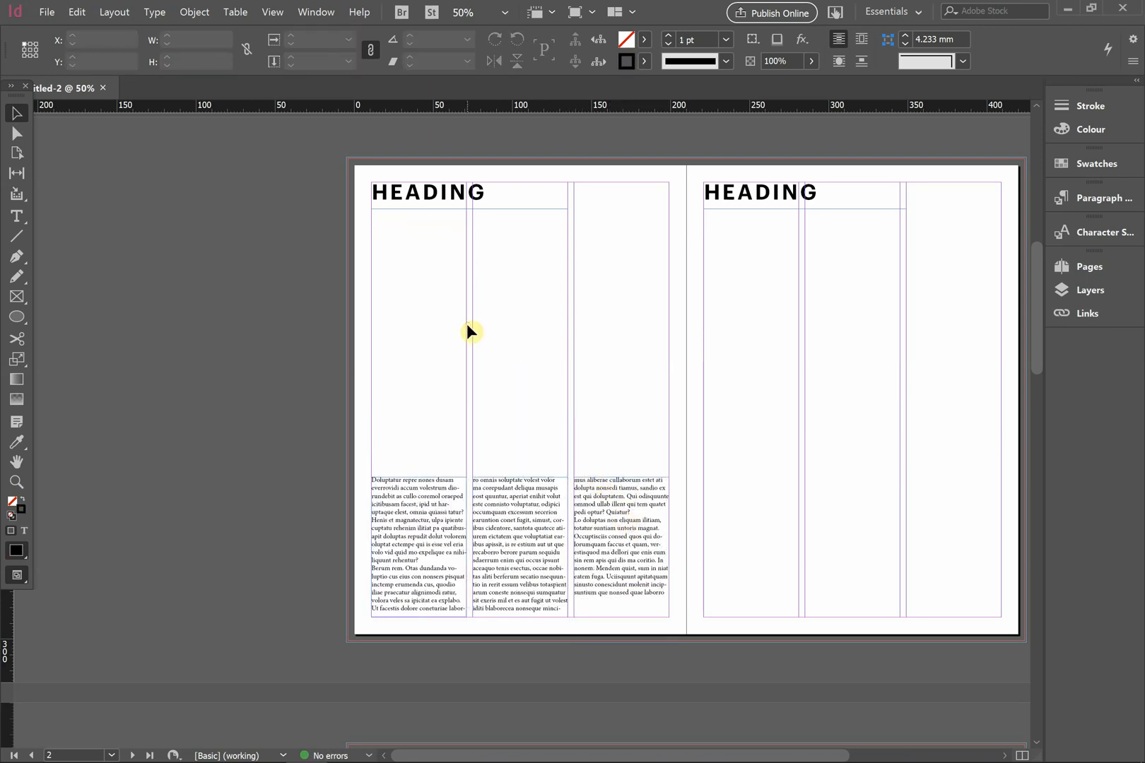
# Create a new paragraph style and apply it to all of the threaded body text on page 2.
pyautogui.scroll(2, 545, 532)
pyautogui.click(347, 490)
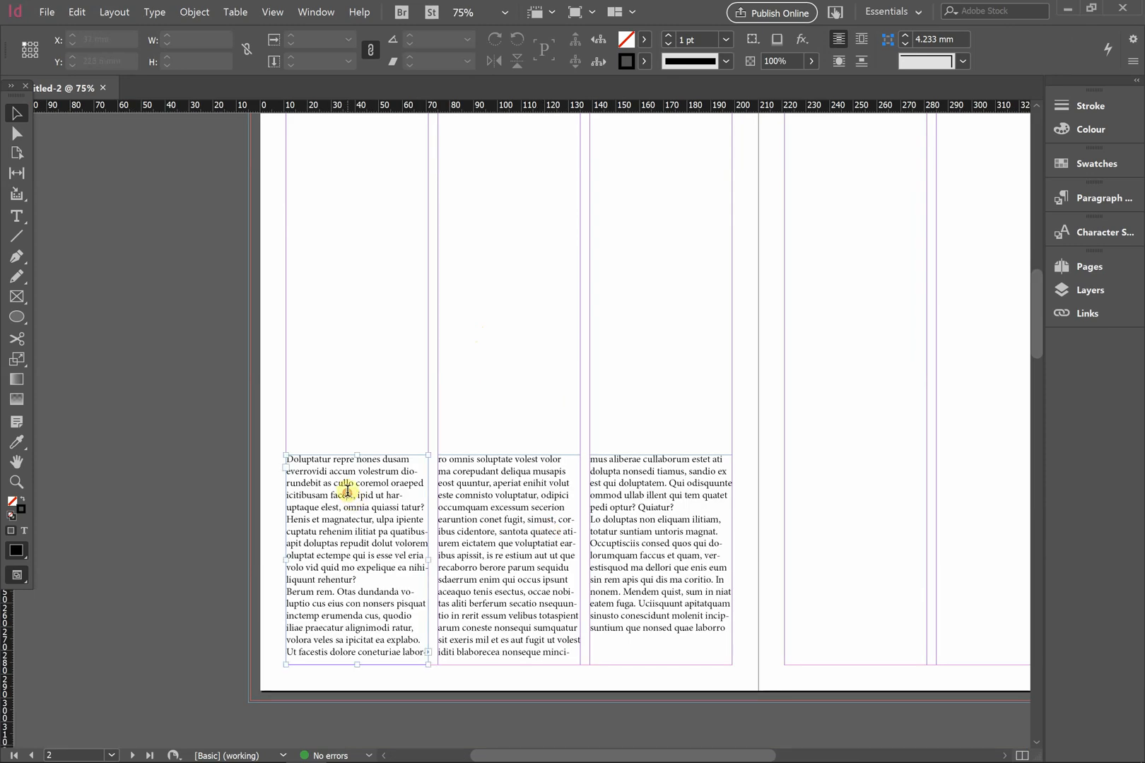
pyautogui.doubleClick(347, 491)
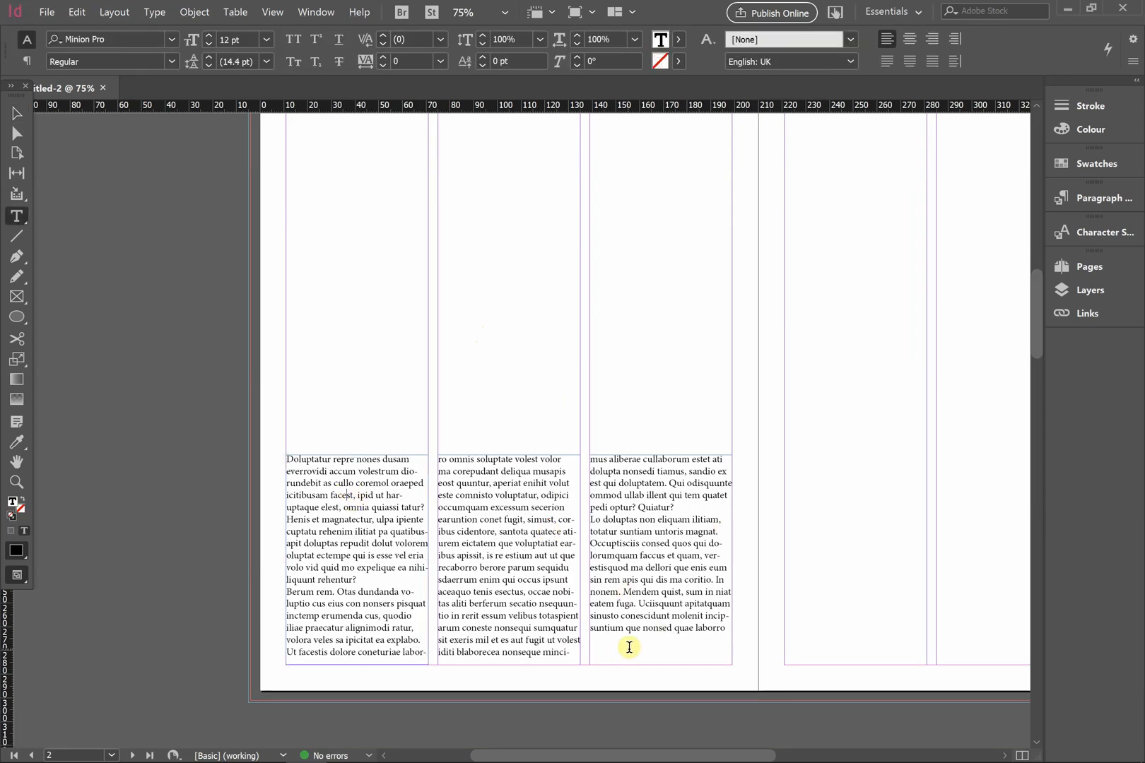
pyautogui.keyDown('ctrl'); pyautogui.click(670, 592); pyautogui.keyUp('ctrl')
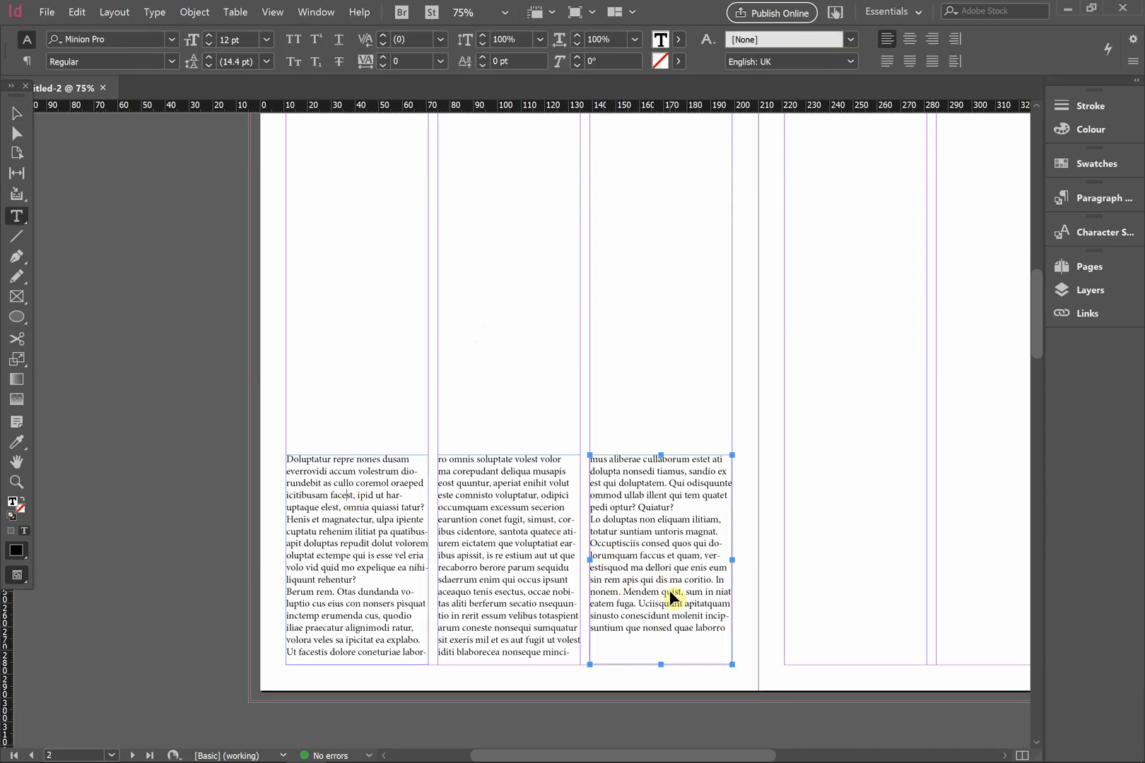
pyautogui.click(627, 560)
pyautogui.hotkey('ctrl', 'a')
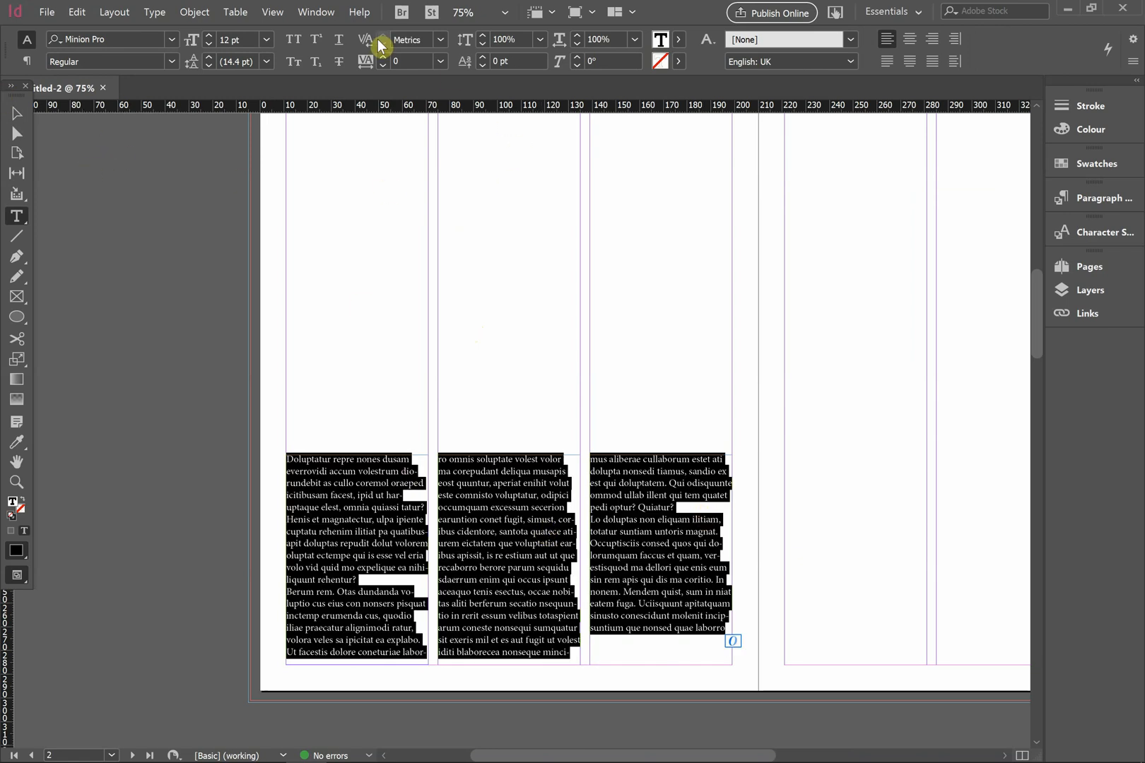
pyautogui.click(316, 12)
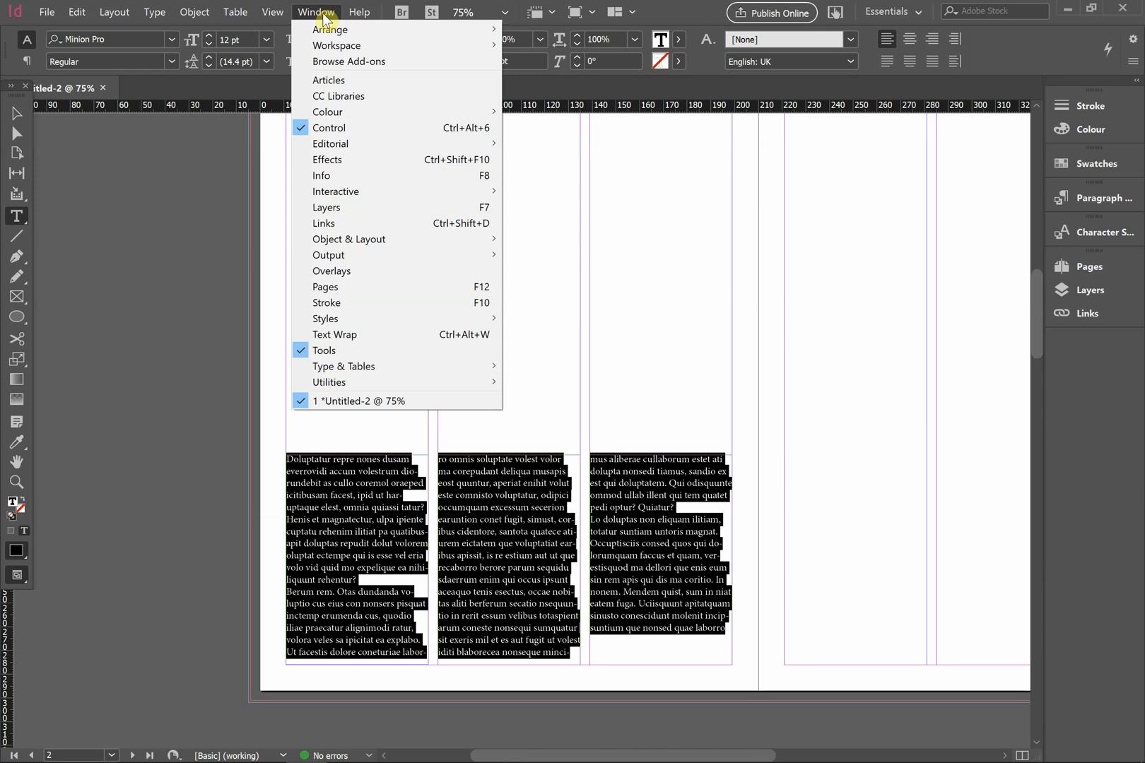
pyautogui.moveTo(420, 318)
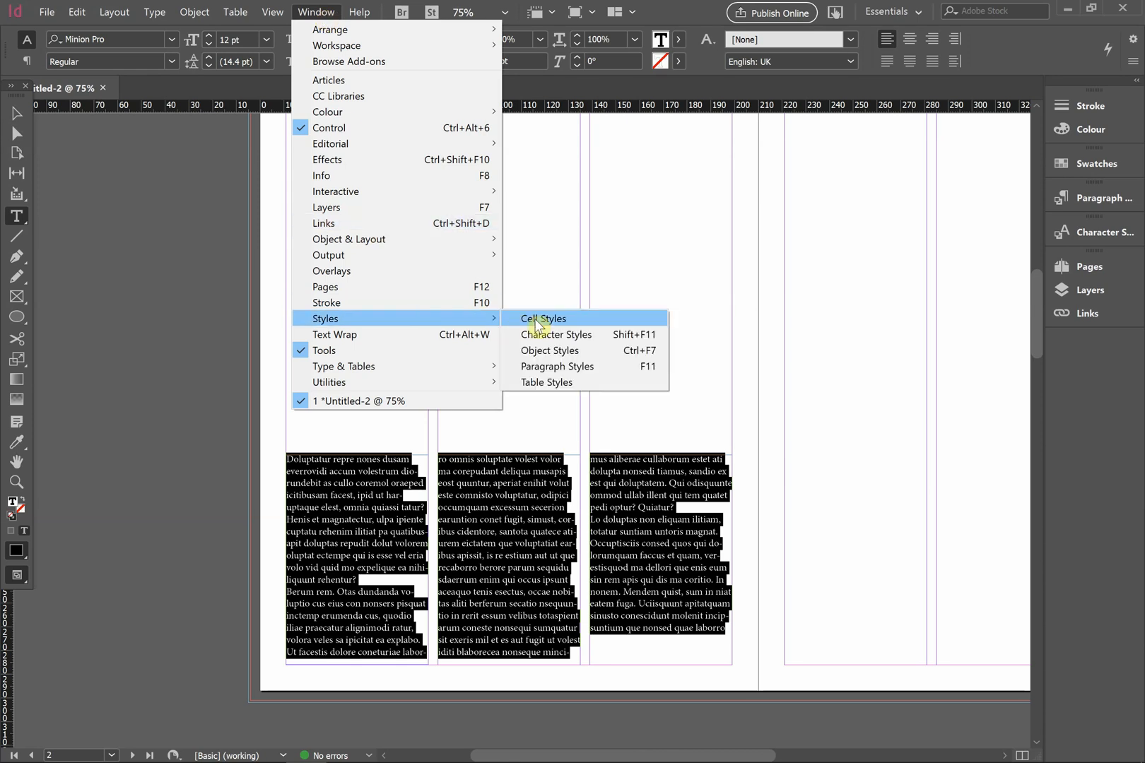
pyautogui.click(614, 367)
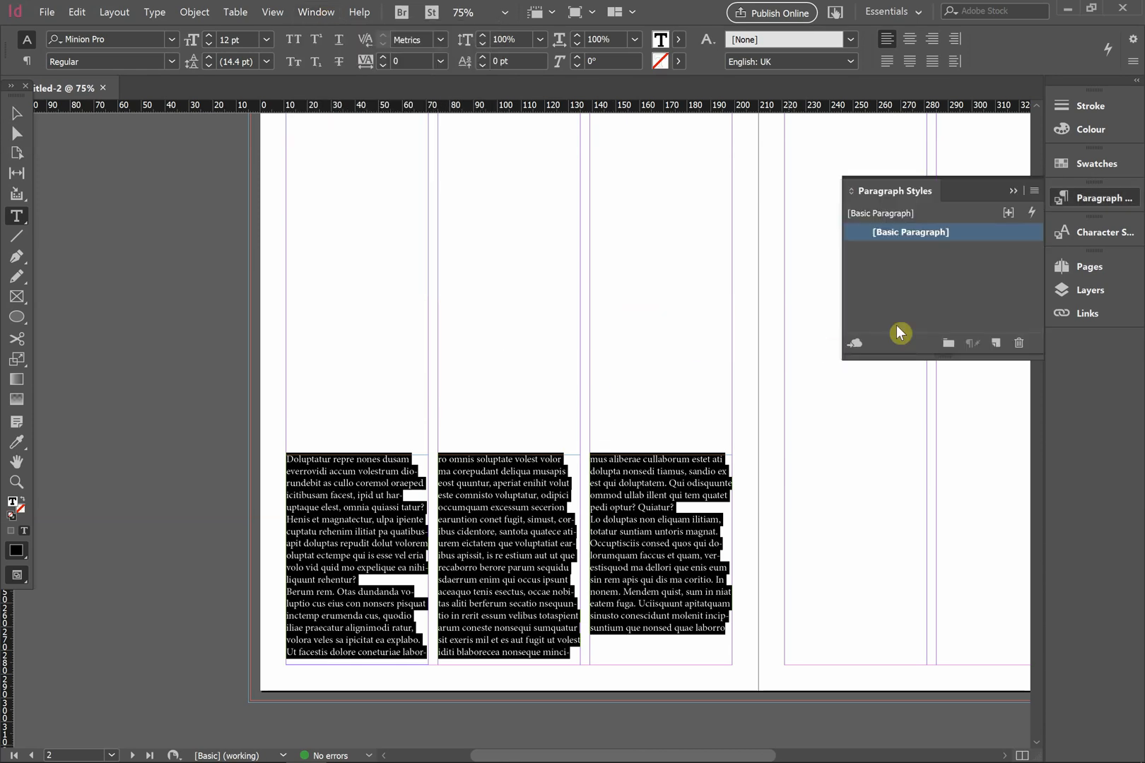
pyautogui.click(1002, 346)
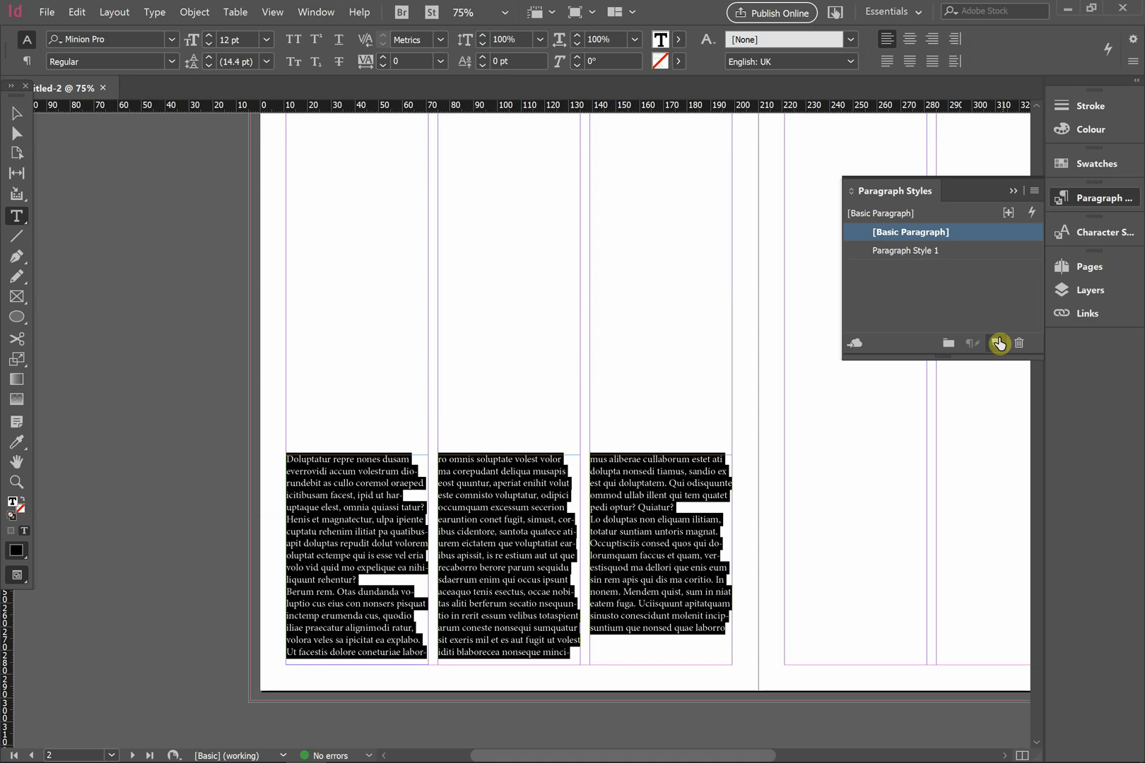
pyautogui.click(921, 253)
# Set the font family of Paragraph Style 1 to Baskerville Old Face in its basic character formats.
pyautogui.doubleClick(922, 254)
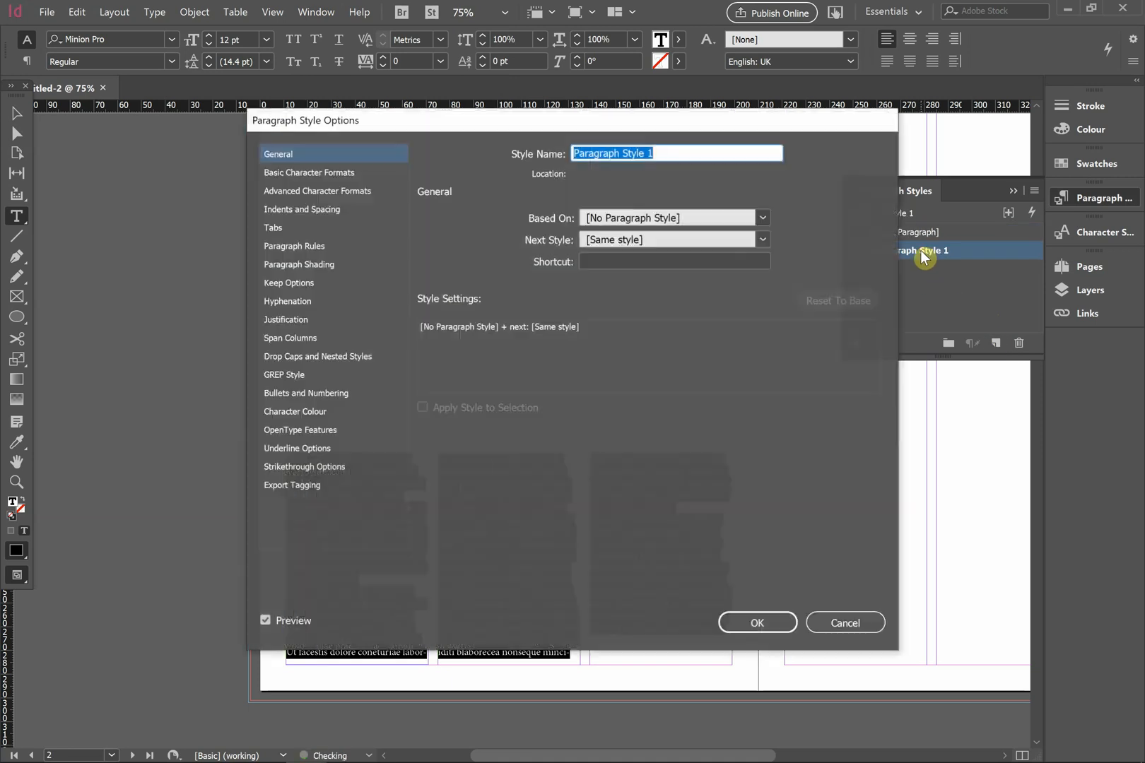
pyautogui.moveTo(698, 131); pyautogui.dragTo(922, 22)
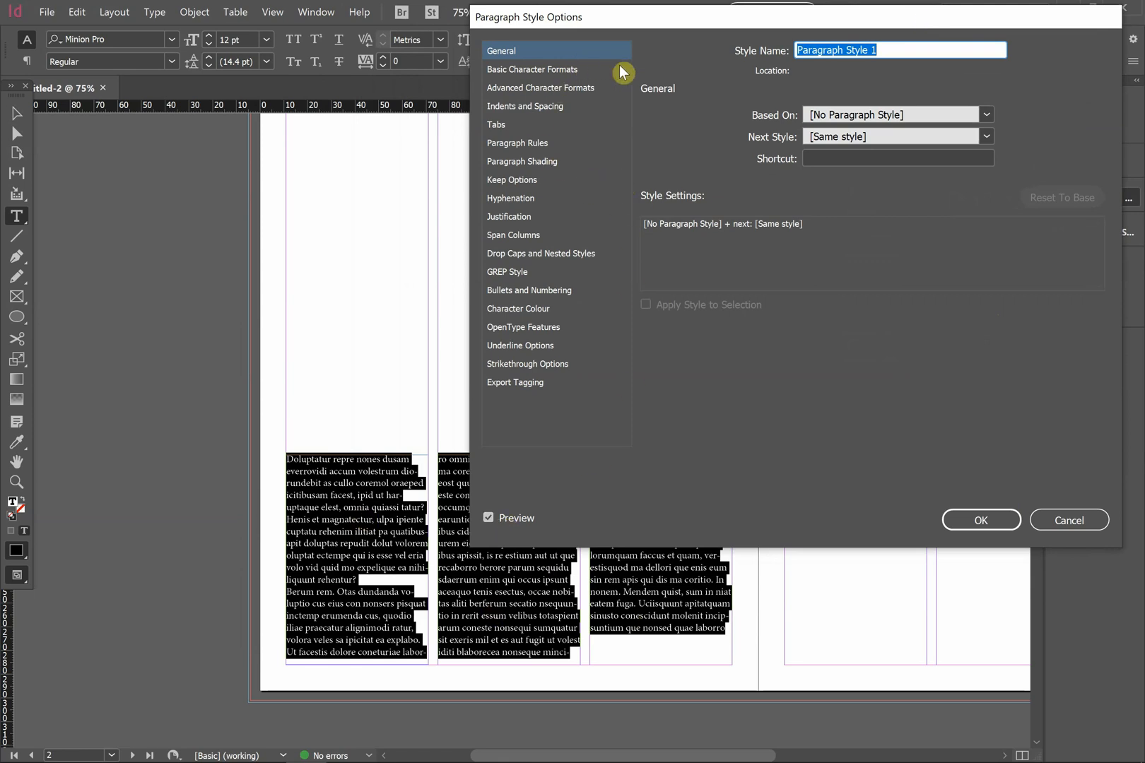
pyautogui.click(547, 73)
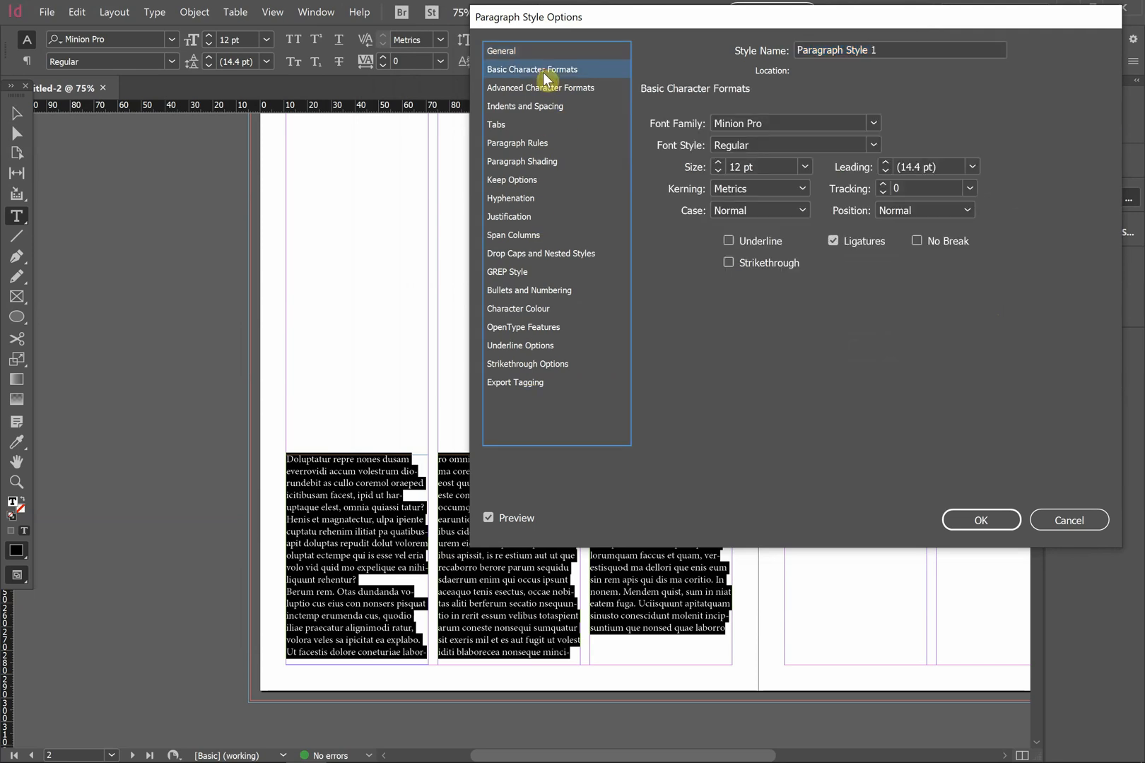
pyautogui.click(881, 123)
pyautogui.moveTo(895, 468); pyautogui.dragTo(887, 178)
pyautogui.click(820, 233)
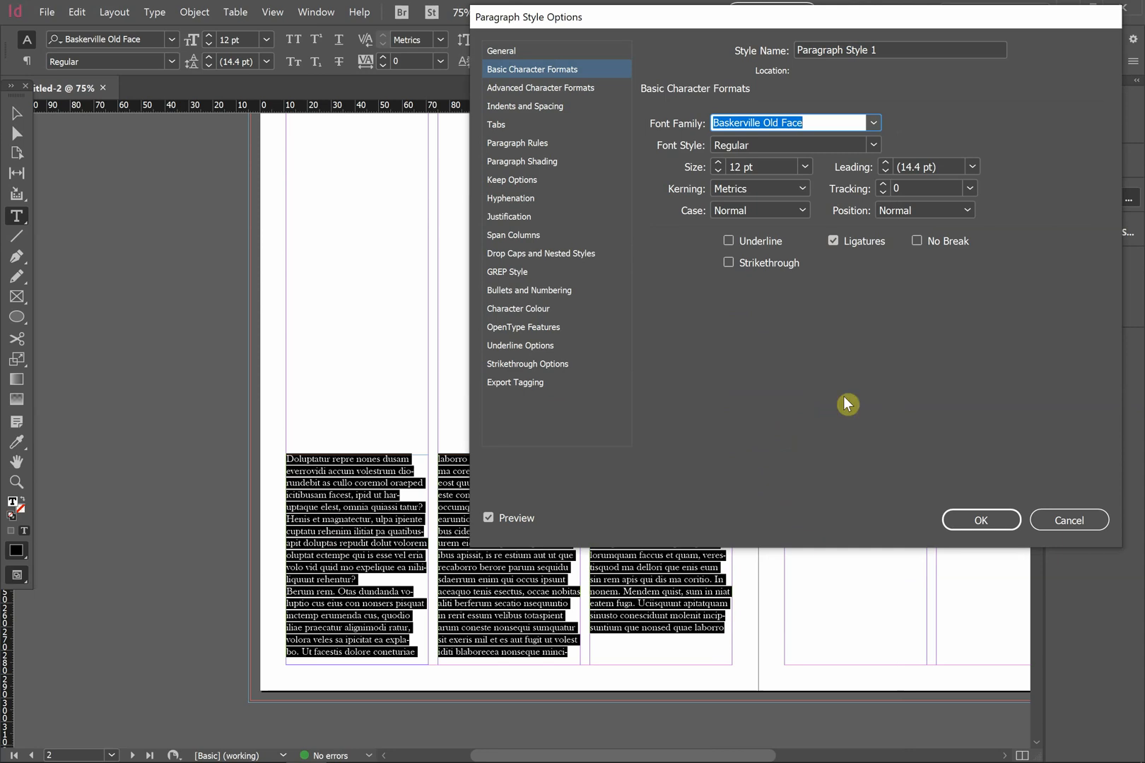
# Set the paragraph style's size to 12 pt, its leading to 14 pt and its tracking to 20.
pyautogui.click(719, 163)
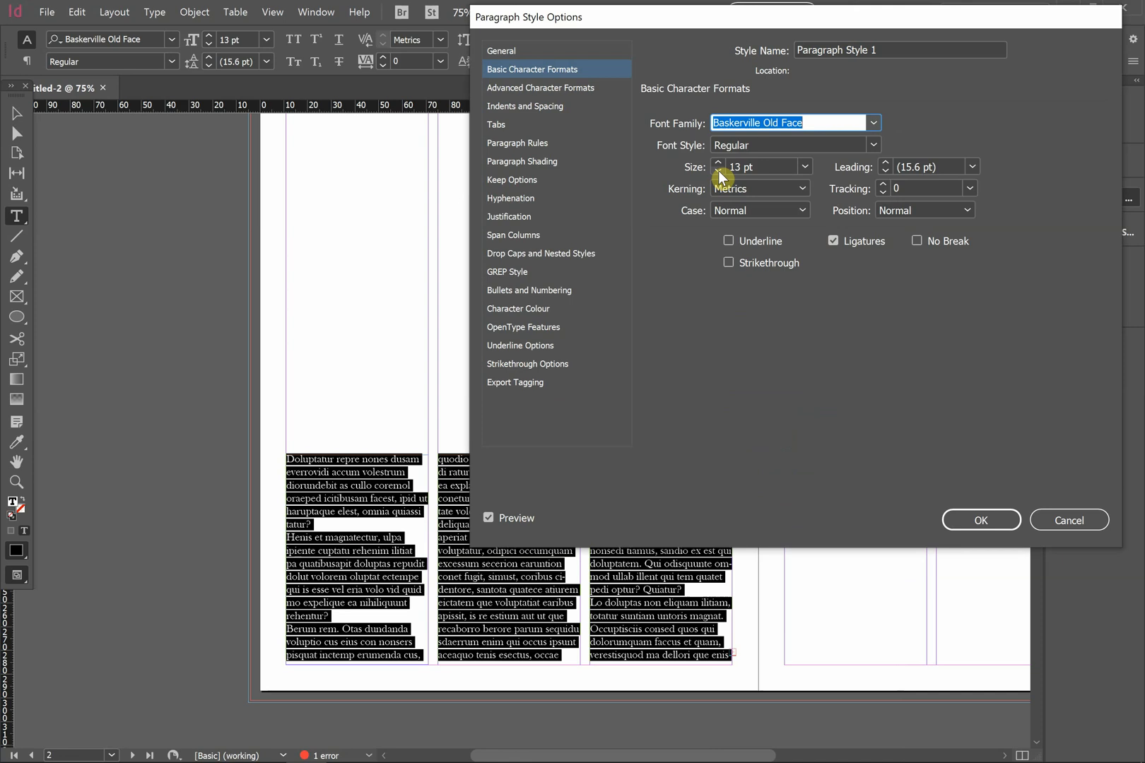
pyautogui.click(718, 171)
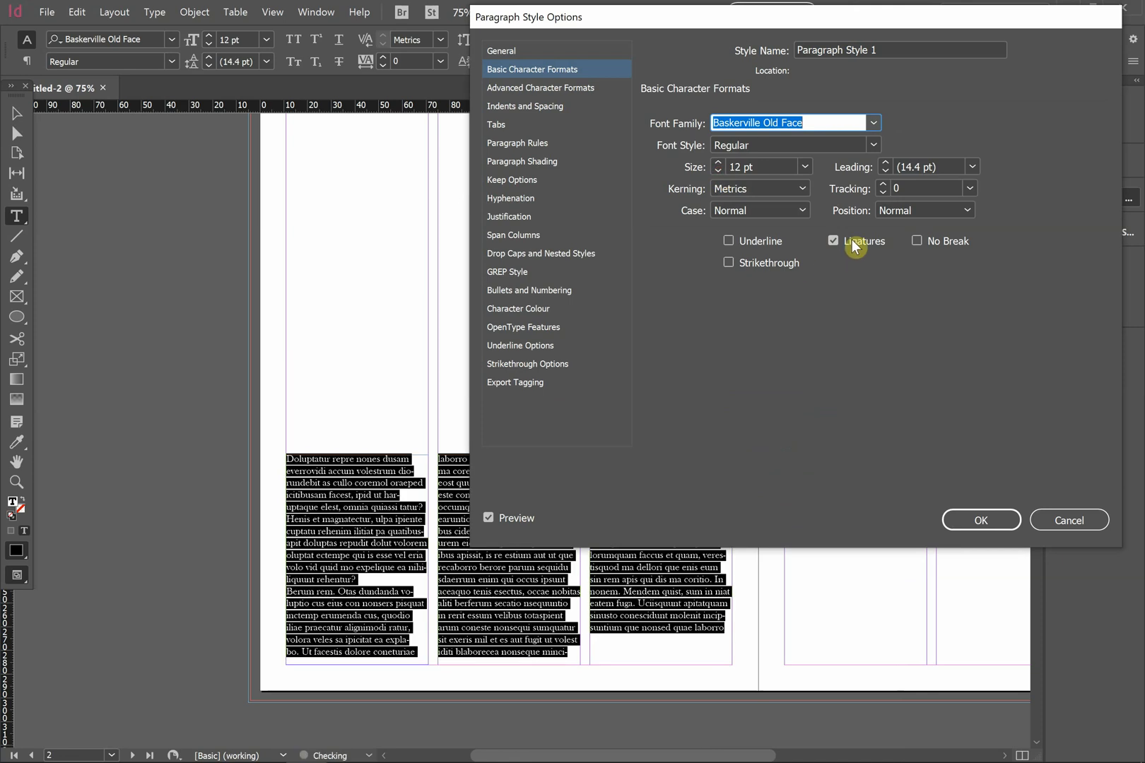
pyautogui.click(885, 172)
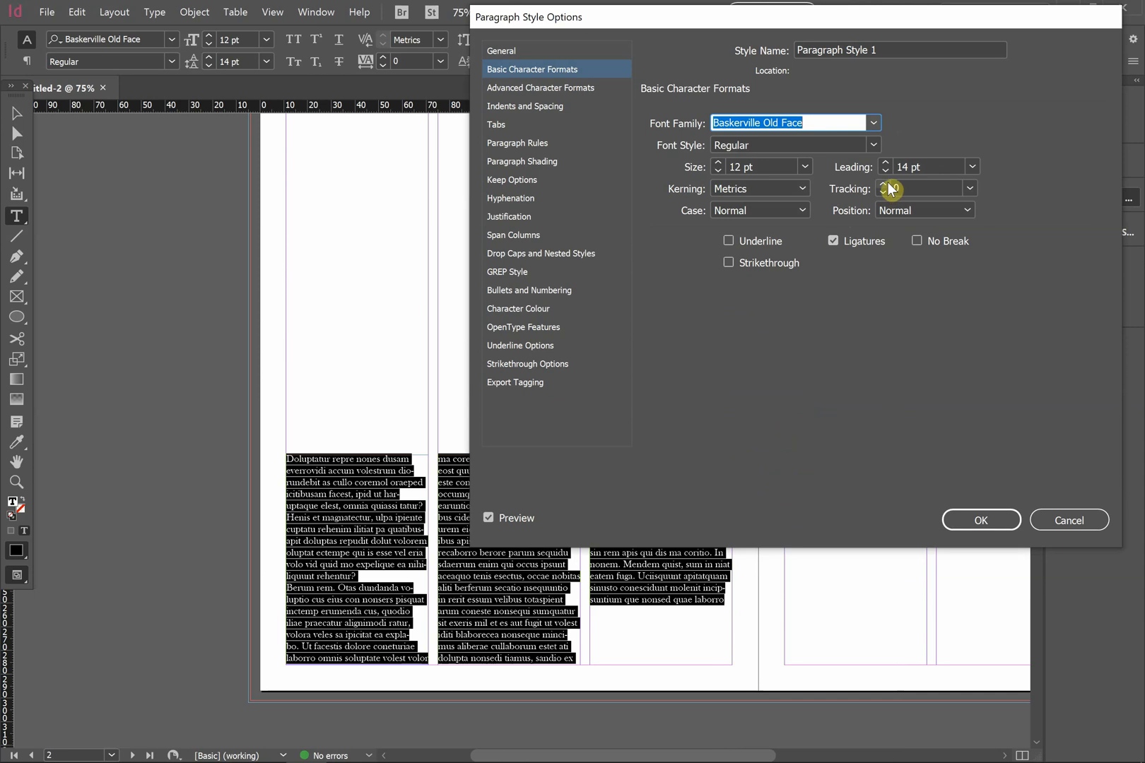
pyautogui.click(888, 184)
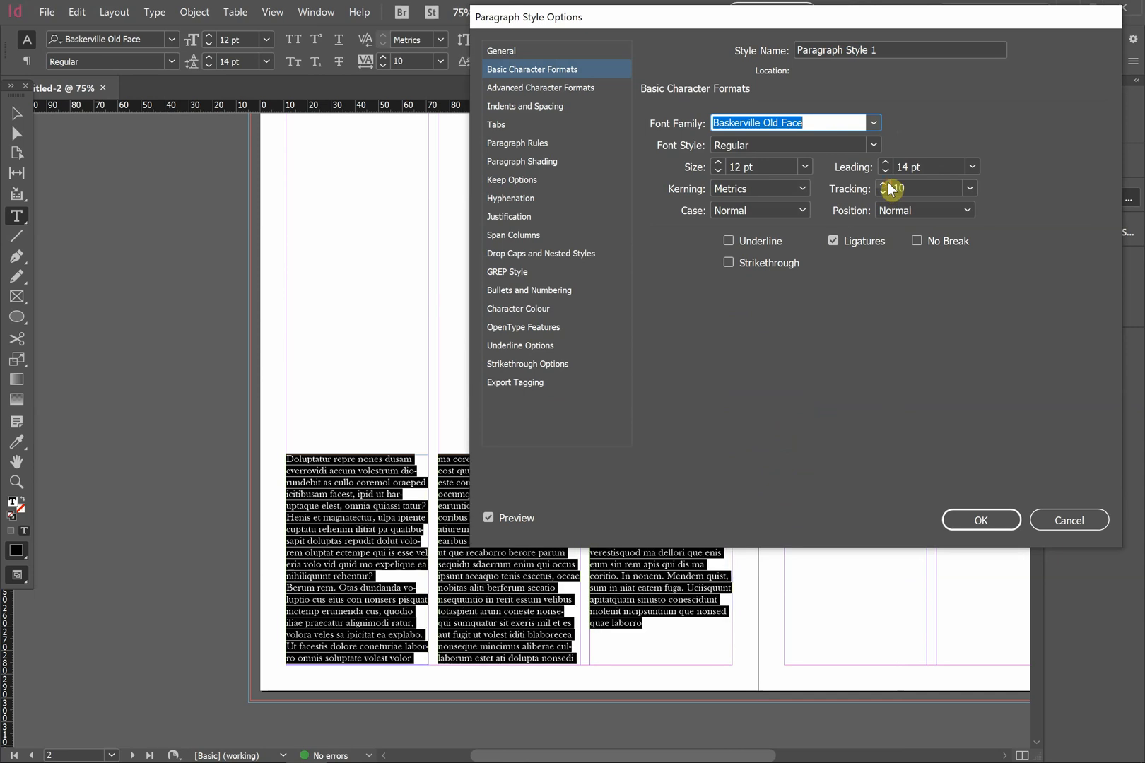
pyautogui.click(888, 184)
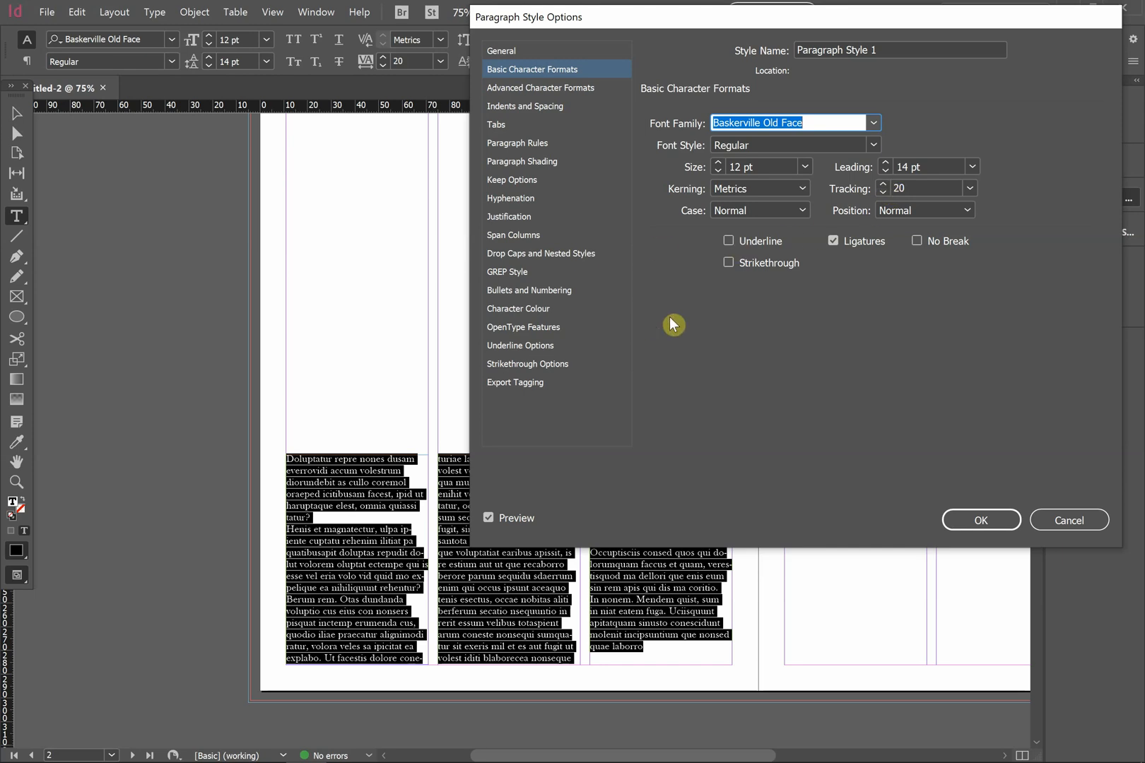
# Try the paragraph style with hyphenation off to compare the text flow, then turn hyphenation back on.
pyautogui.click(553, 90)
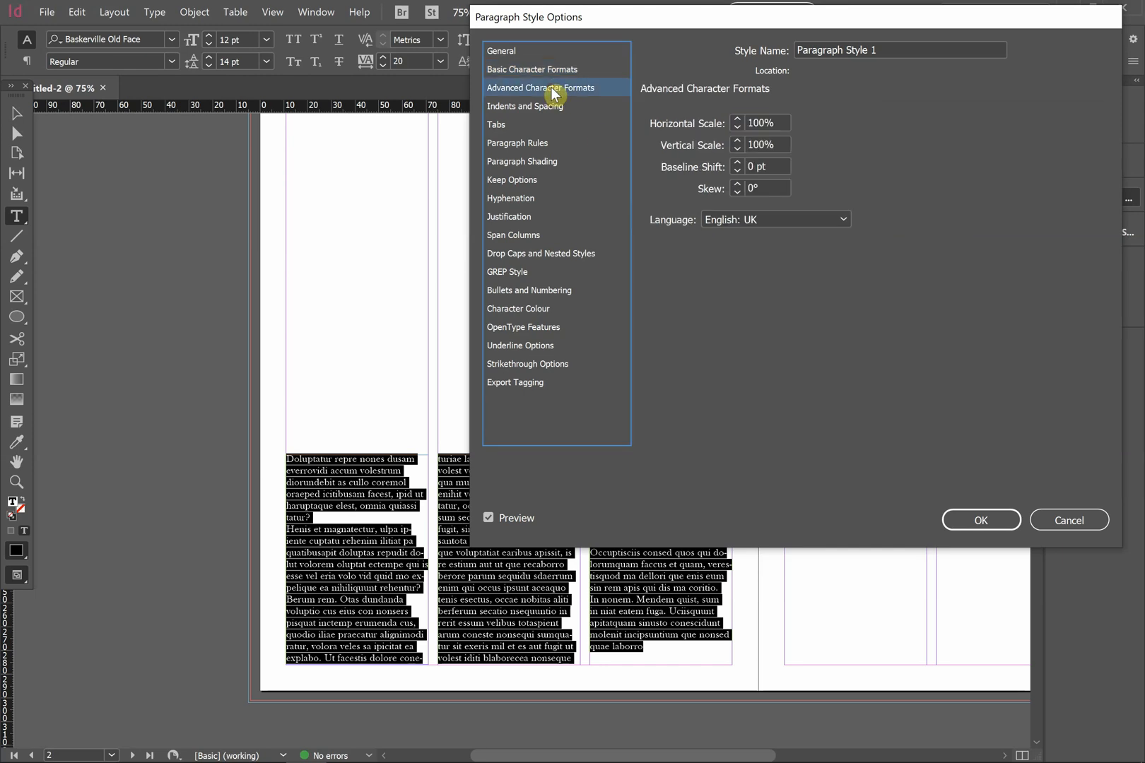
pyautogui.click(569, 70)
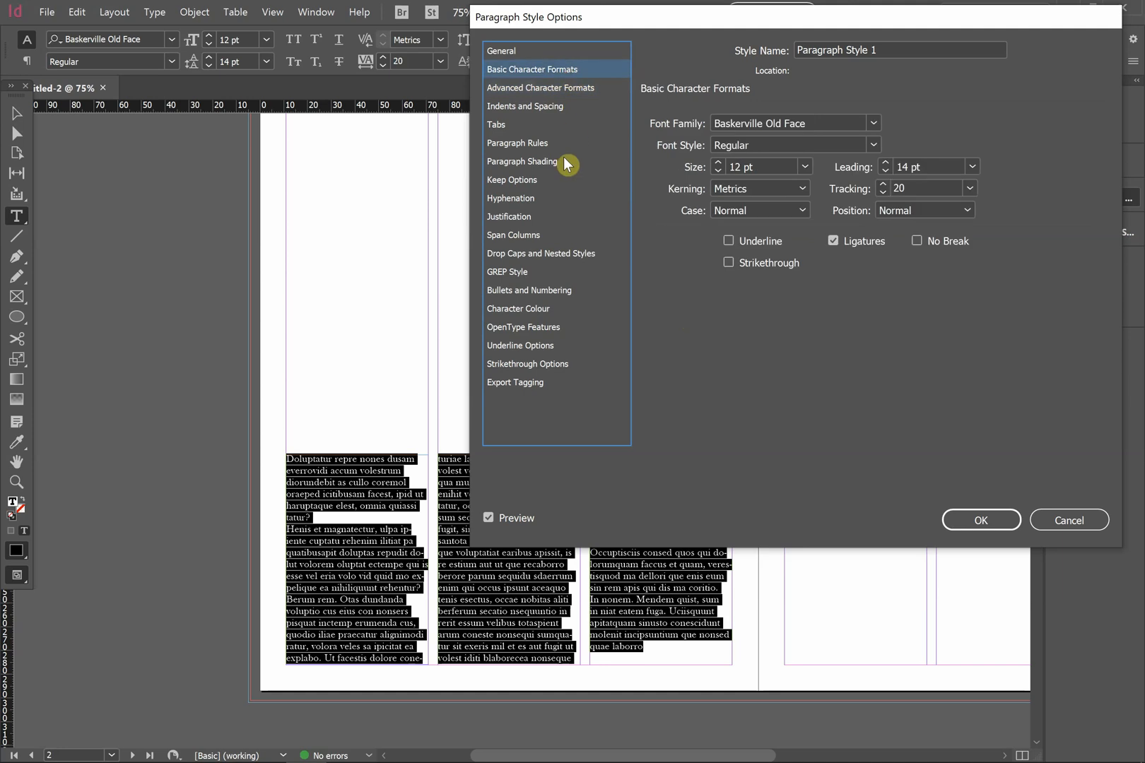
pyautogui.click(529, 201)
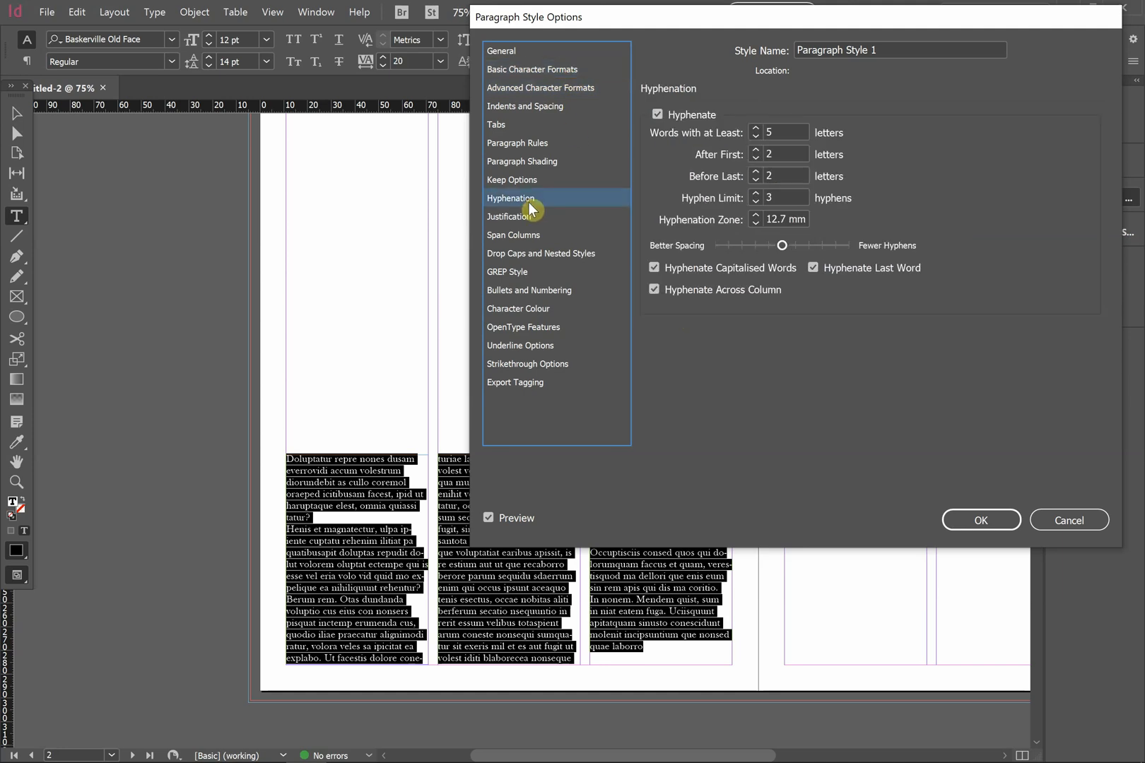
pyautogui.click(658, 114)
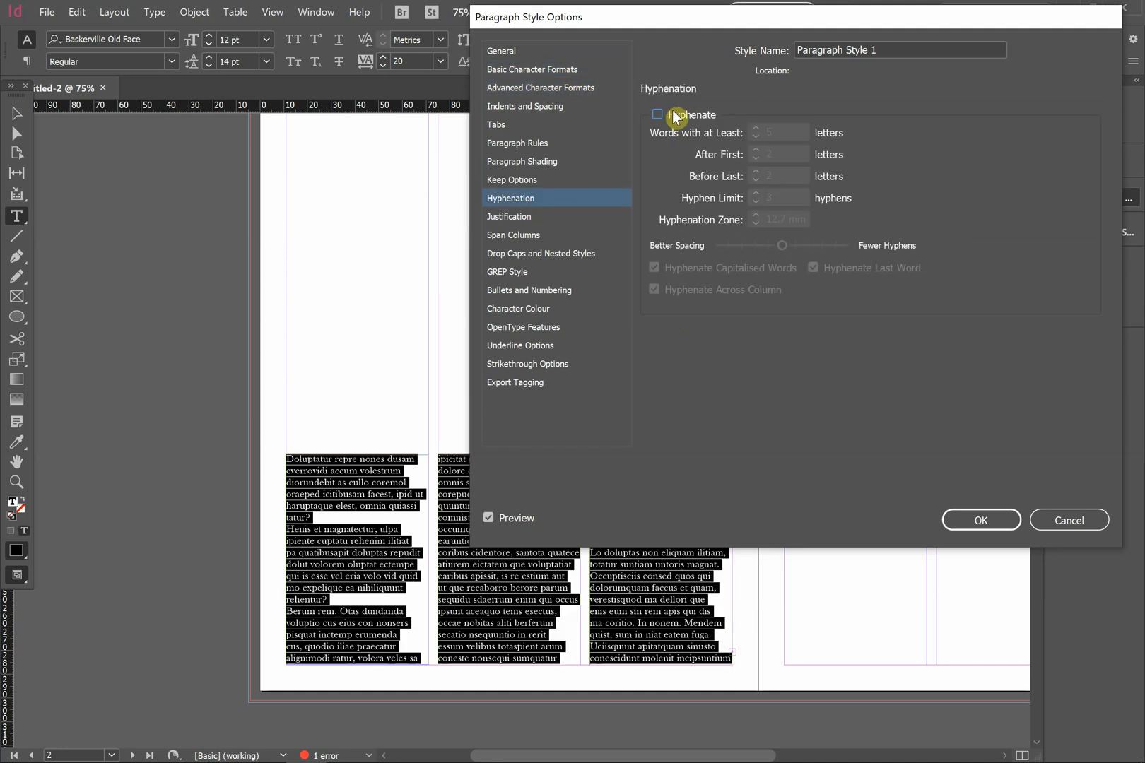
pyautogui.click(676, 117)
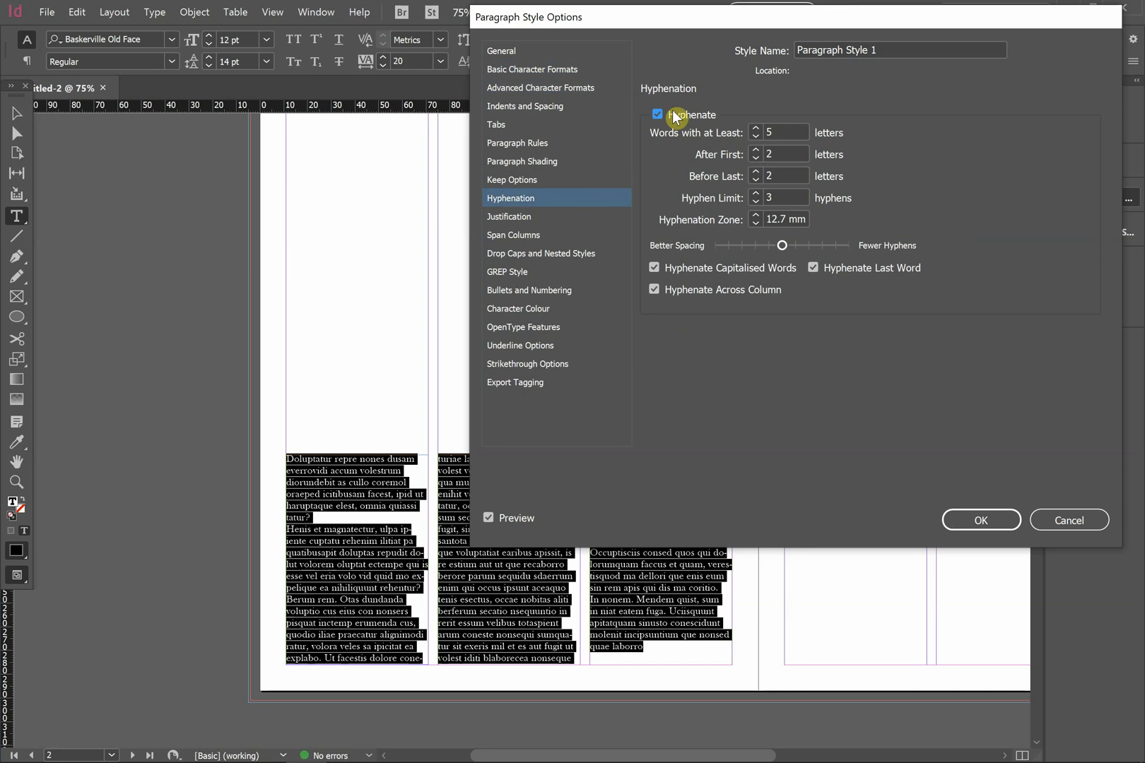
pyautogui.click(676, 117)
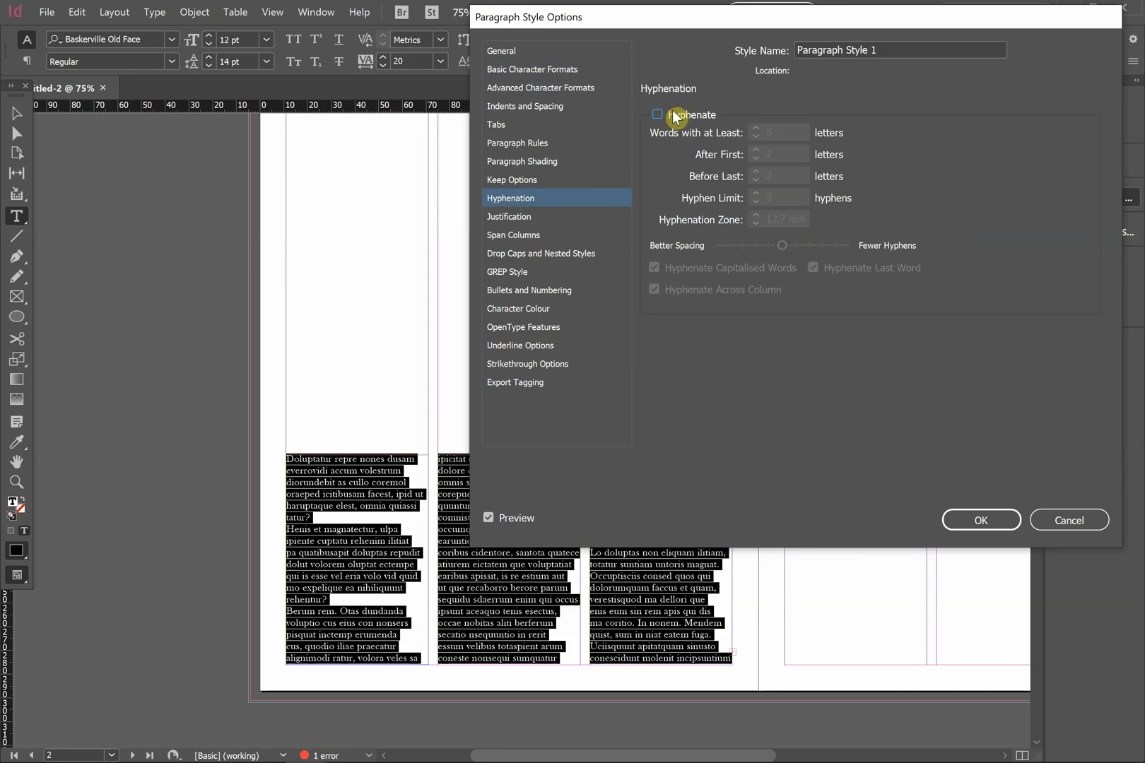
pyautogui.click(676, 117)
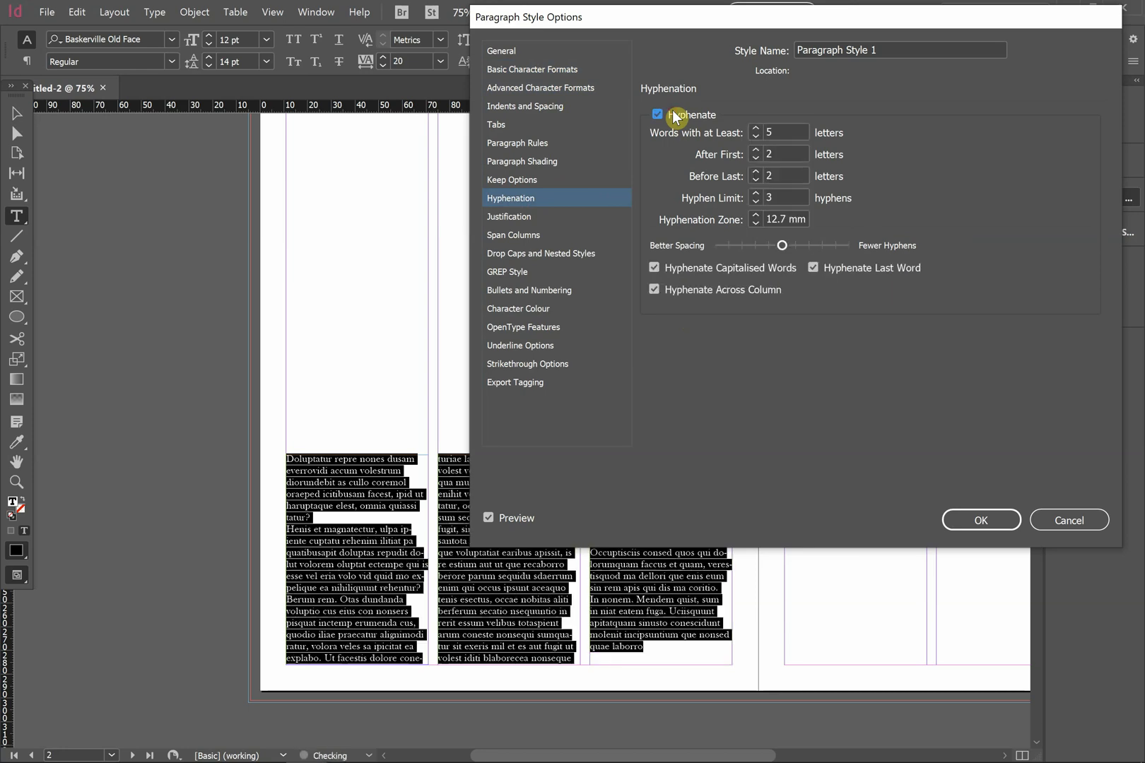
# Save the paragraph style's formatting, rename the style Body Text and leave nothing selected on the spread.
pyautogui.click(543, 218)
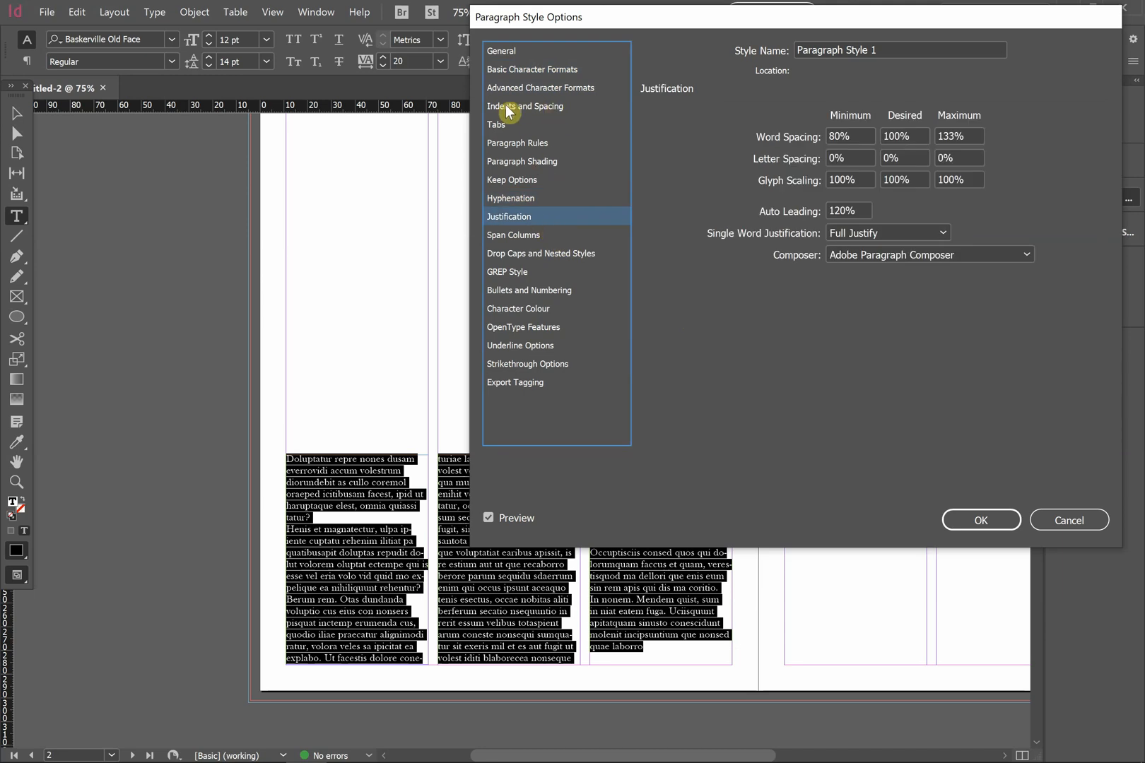
pyautogui.click(536, 53)
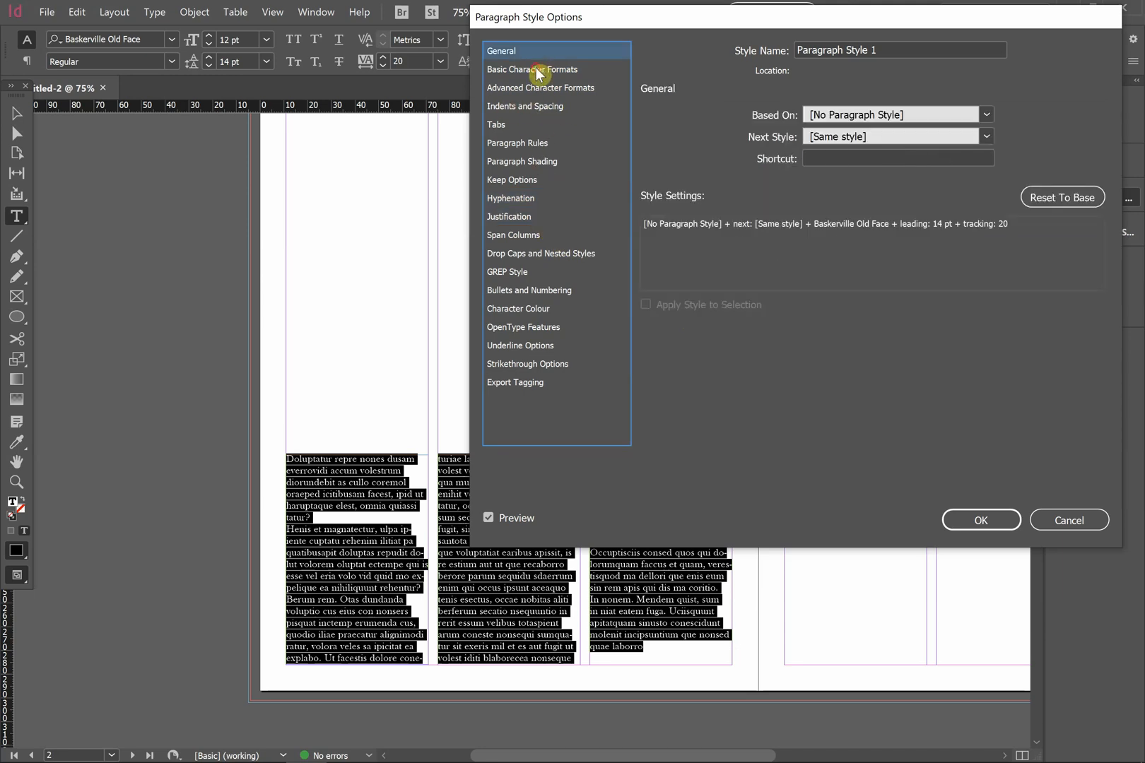
pyautogui.click(538, 70)
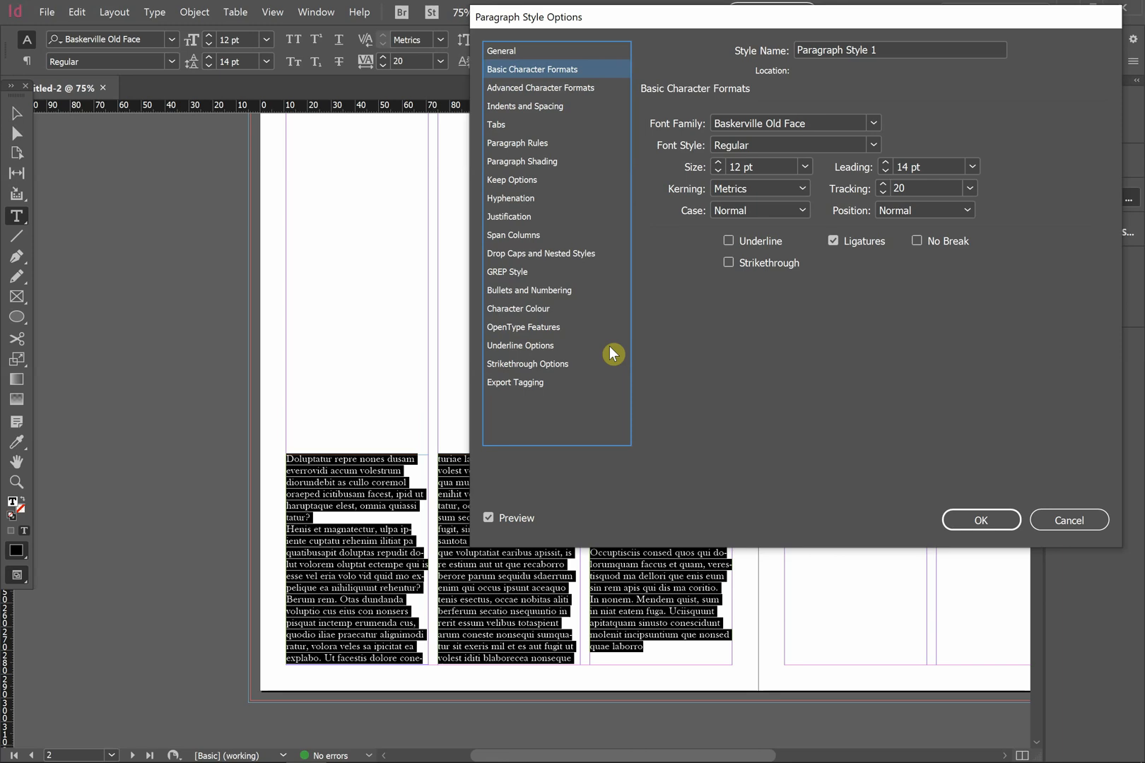
pyautogui.click(990, 524)
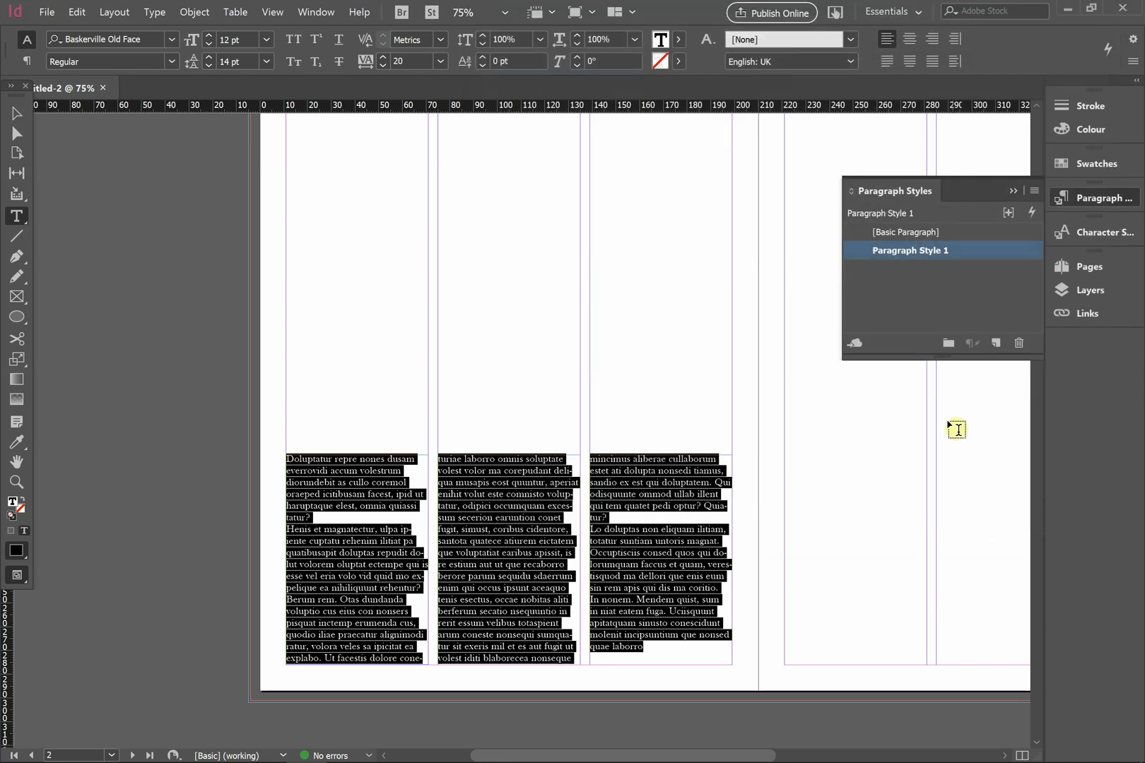
pyautogui.doubleClick(932, 252)
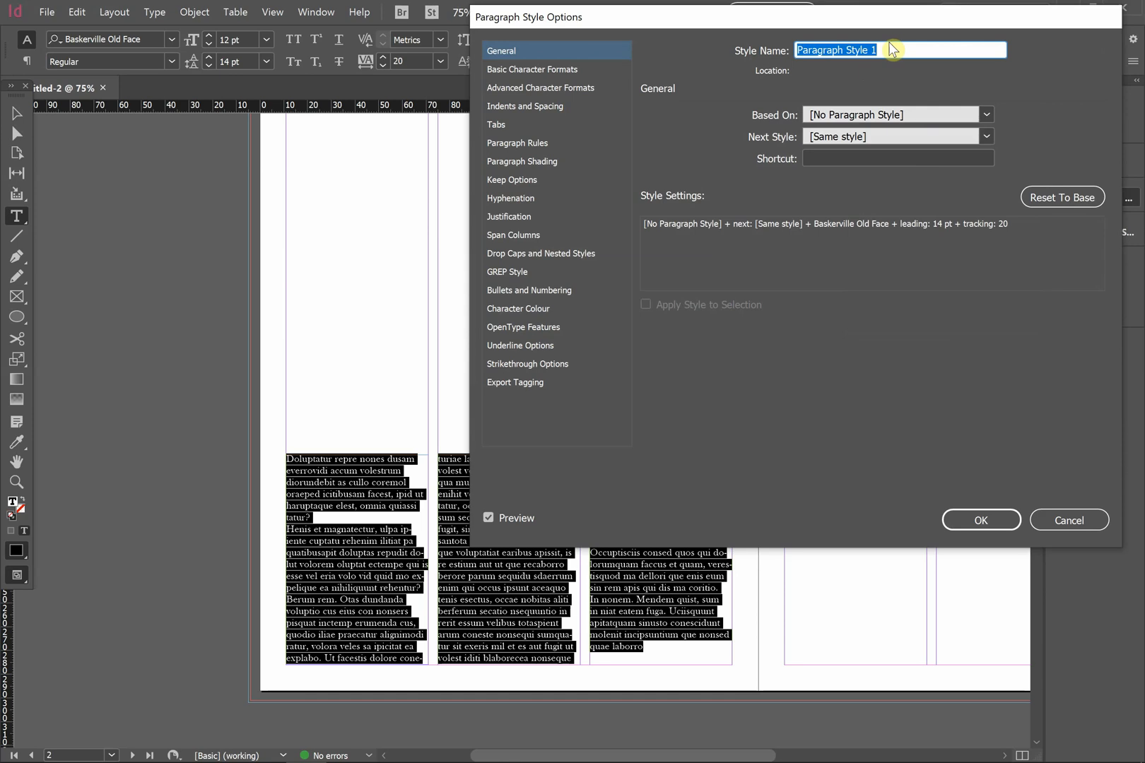
pyautogui.write('Body Text')
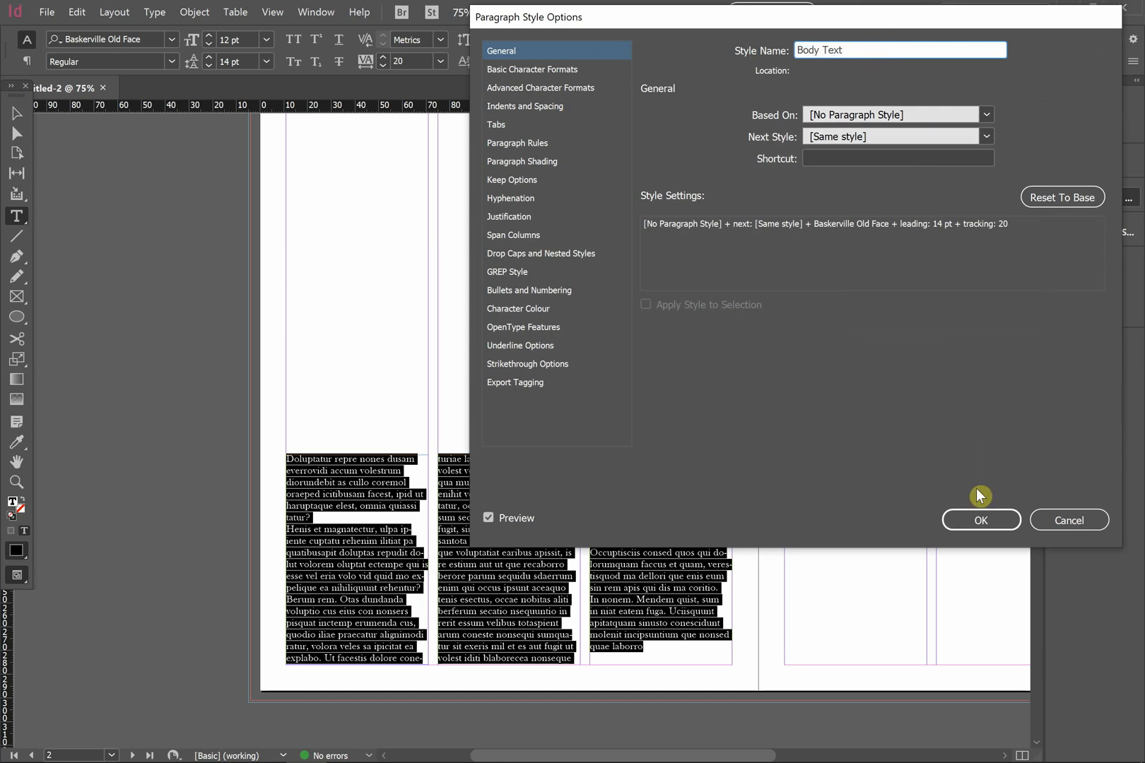
pyautogui.click(981, 521)
pyautogui.press('Escape')
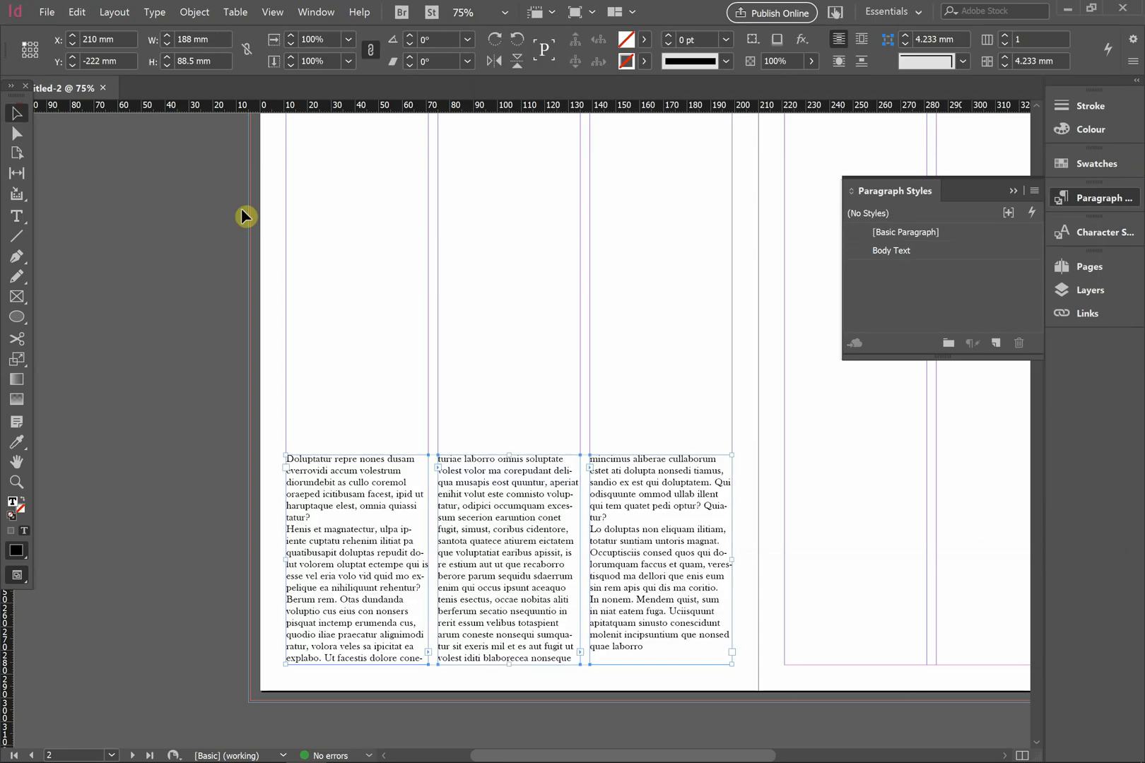
pyautogui.click(243, 215)
# Add a text frame in page 3's first column, from below the heading to the bottom margin, and fill it with placeholder text.
pyautogui.hscroll(5, 404, 311)
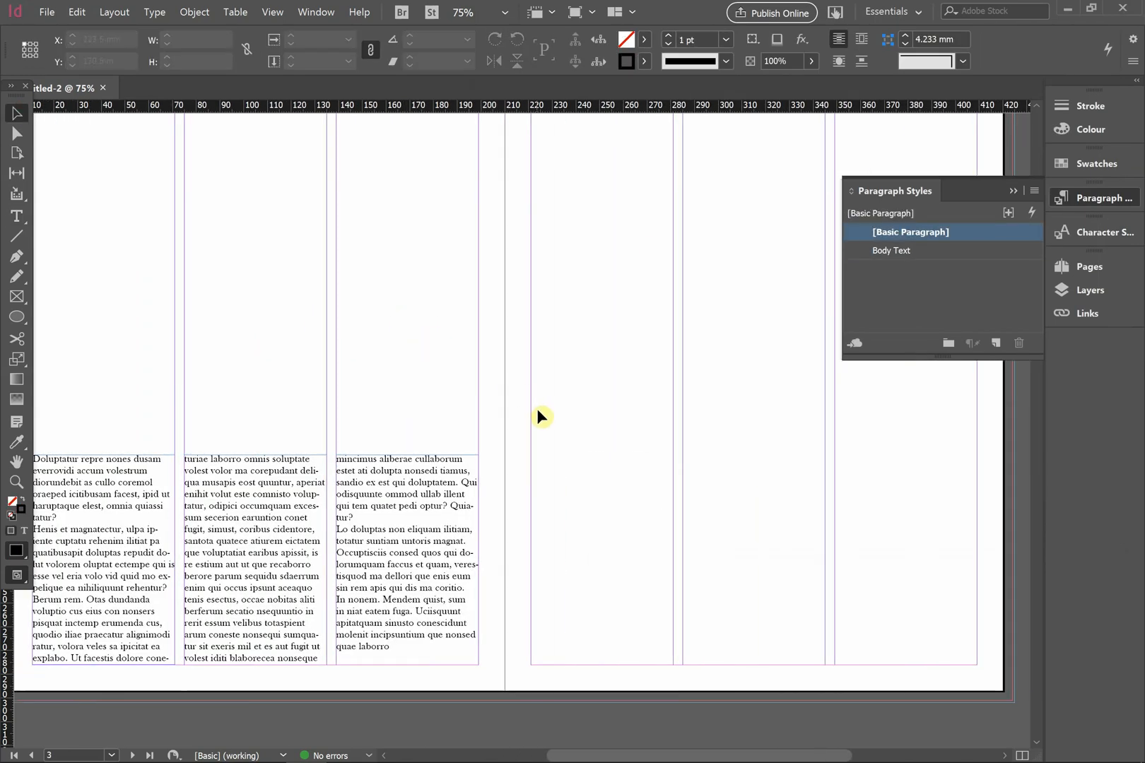
pyautogui.press('t')
pyautogui.hotkey('ctrl', '-')
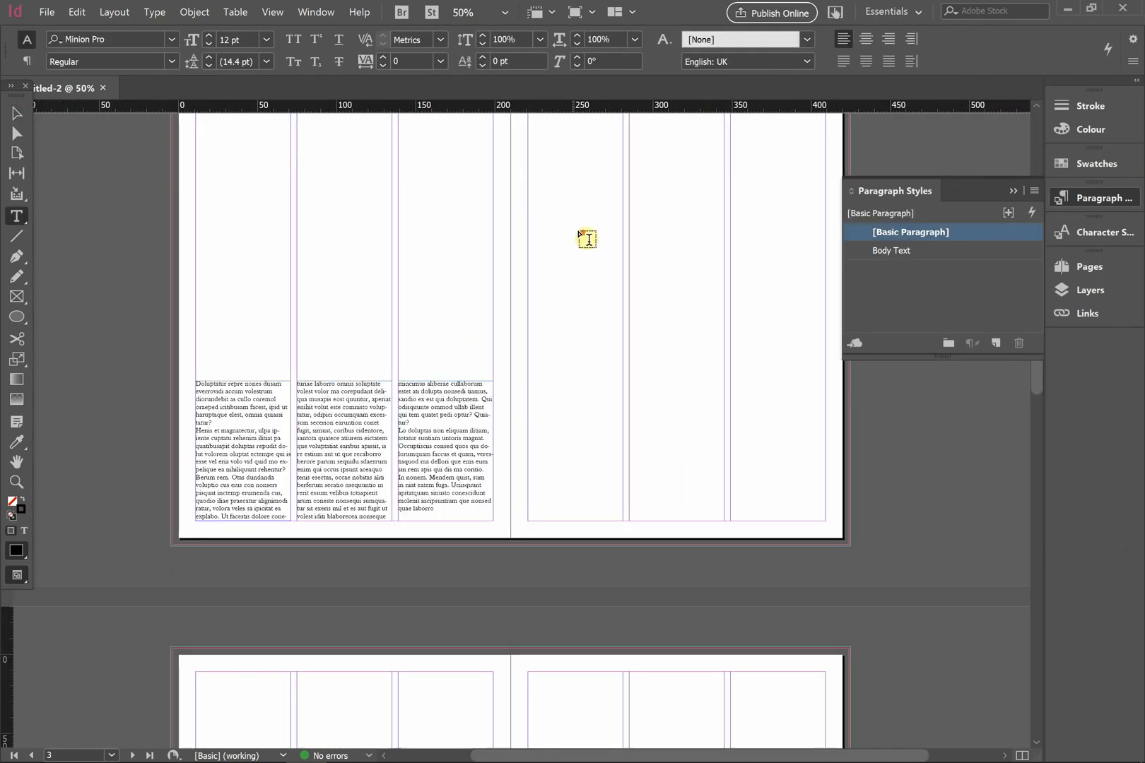
pyautogui.scroll(3, 587, 239)
pyautogui.moveTo(528, 277); pyautogui.dragTo(623, 678)
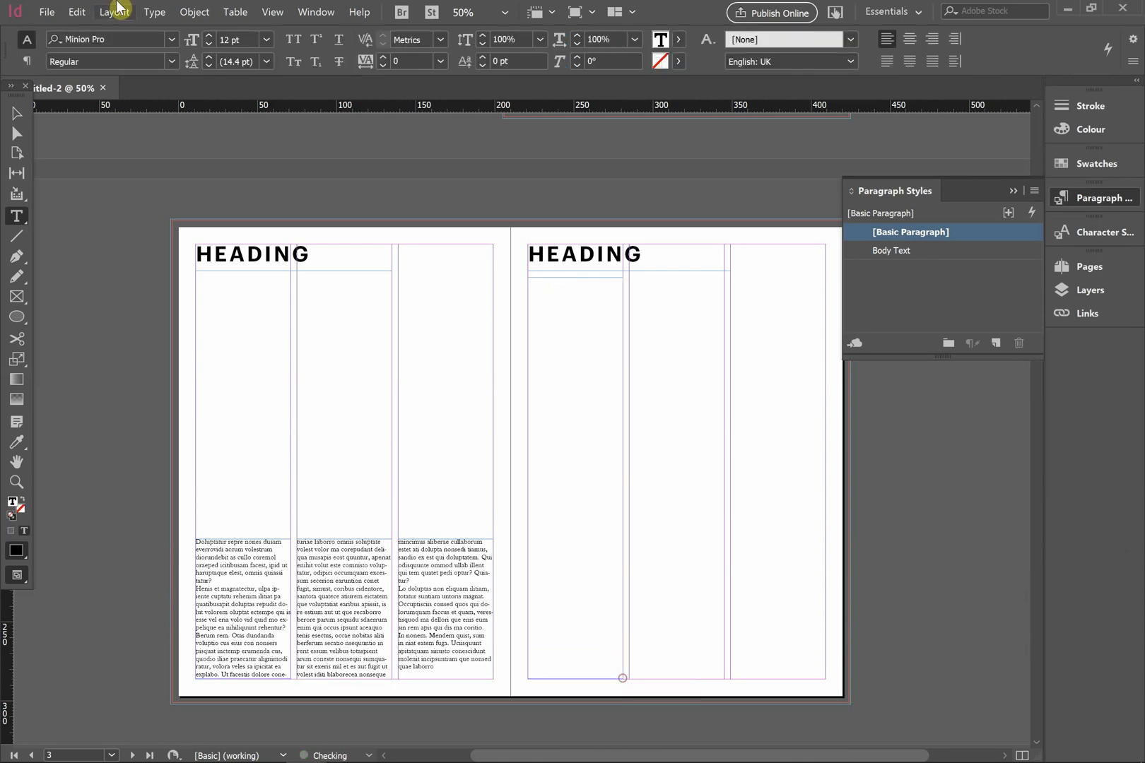
pyautogui.click(154, 12)
pyautogui.click(248, 437)
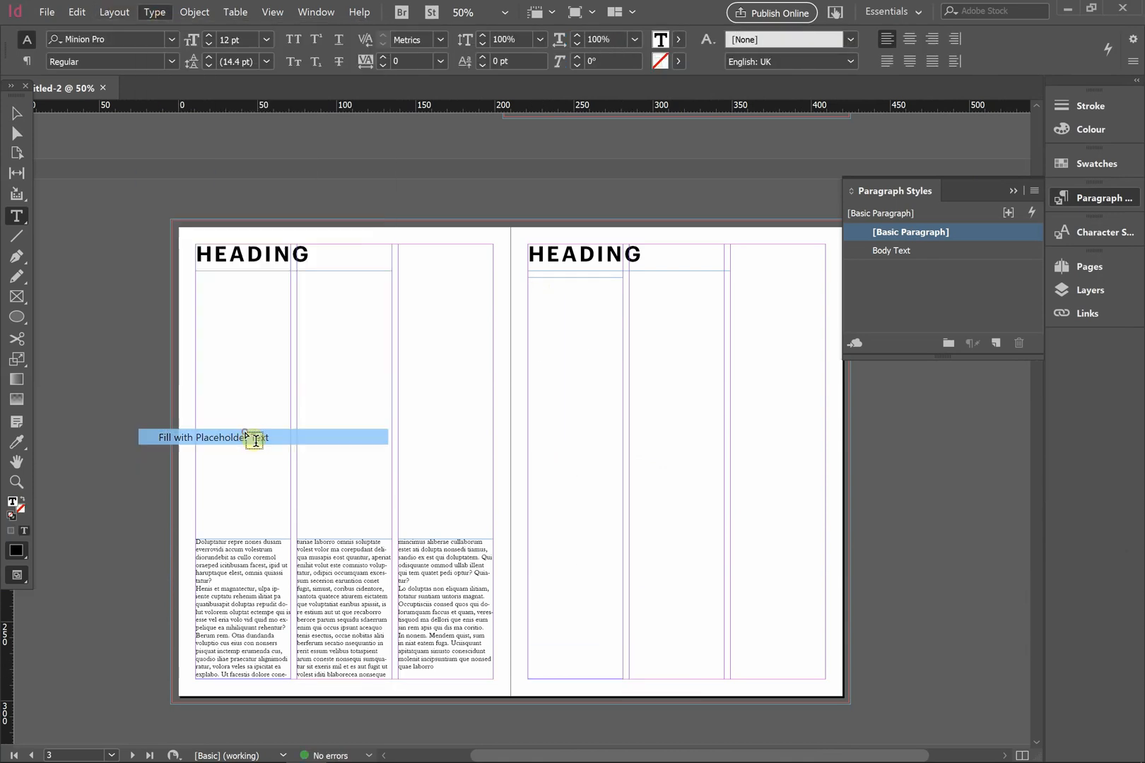
# Shorten page 3's first-column text frame to about 89 mm tall and thread its overflow into a same-height frame, about 62 mm wide, in the second column.
pyautogui.click(17, 113)
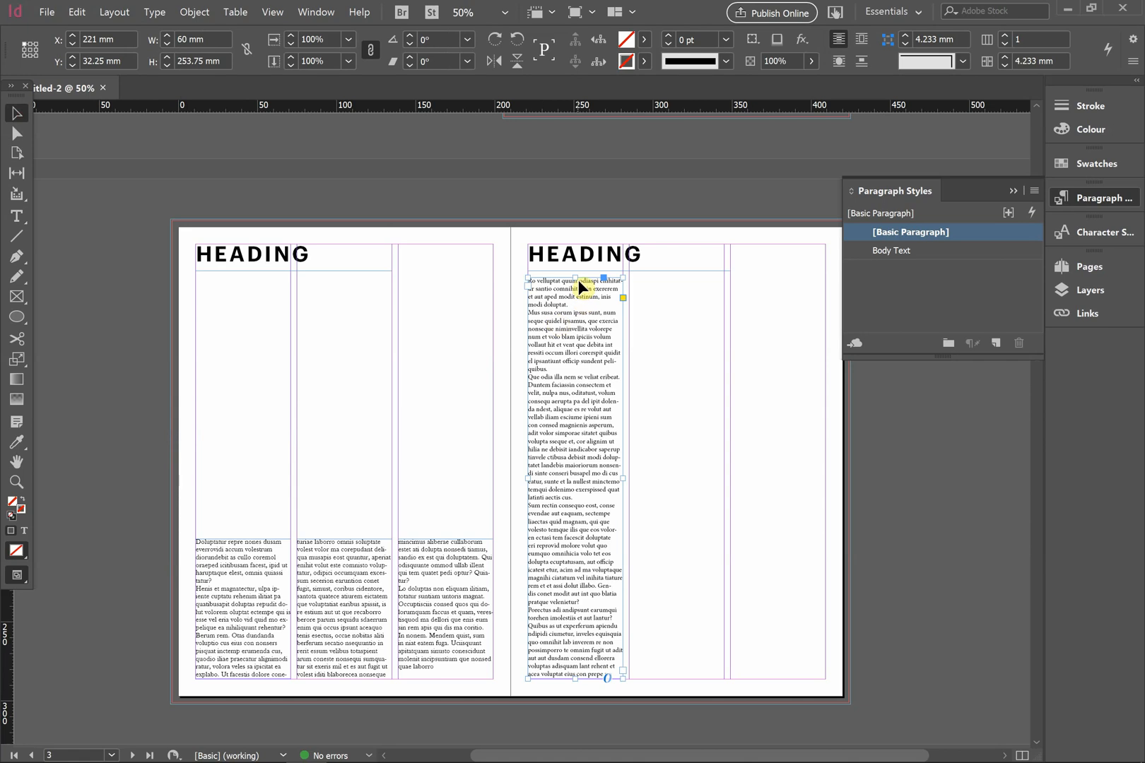
pyautogui.moveTo(576, 678); pyautogui.dragTo(596, 419)
pyautogui.click(623, 410)
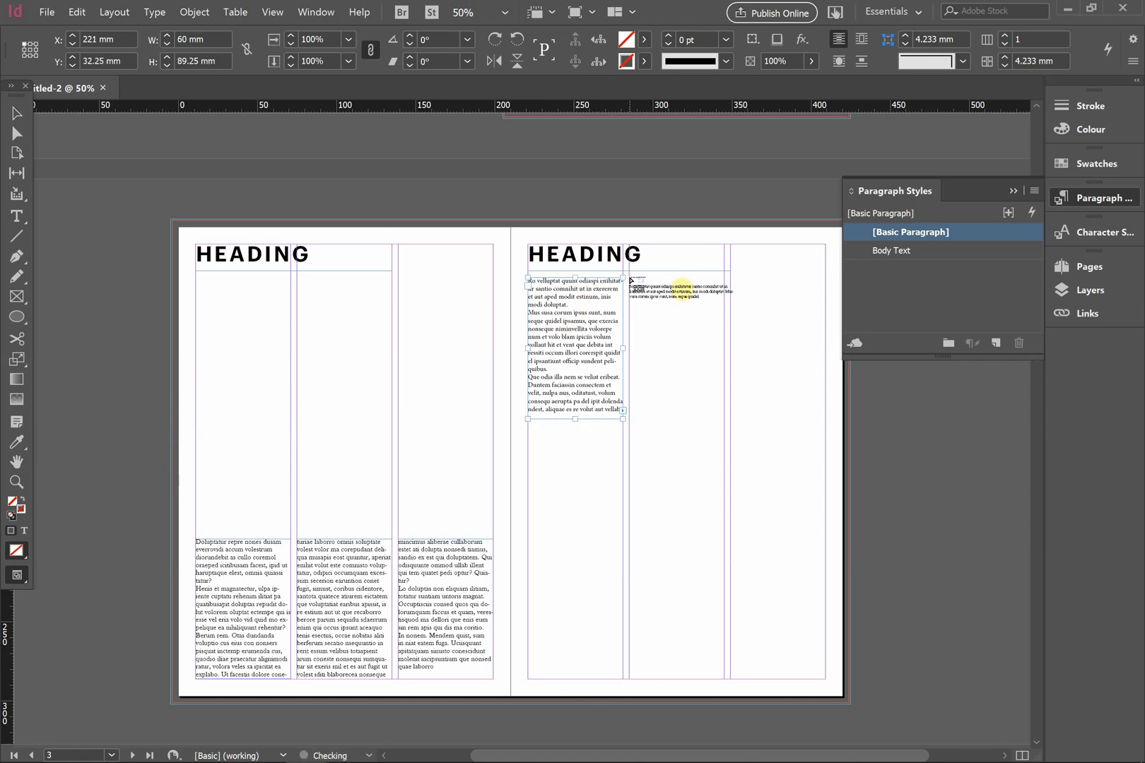
pyautogui.moveTo(631, 281); pyautogui.dragTo(728, 420)
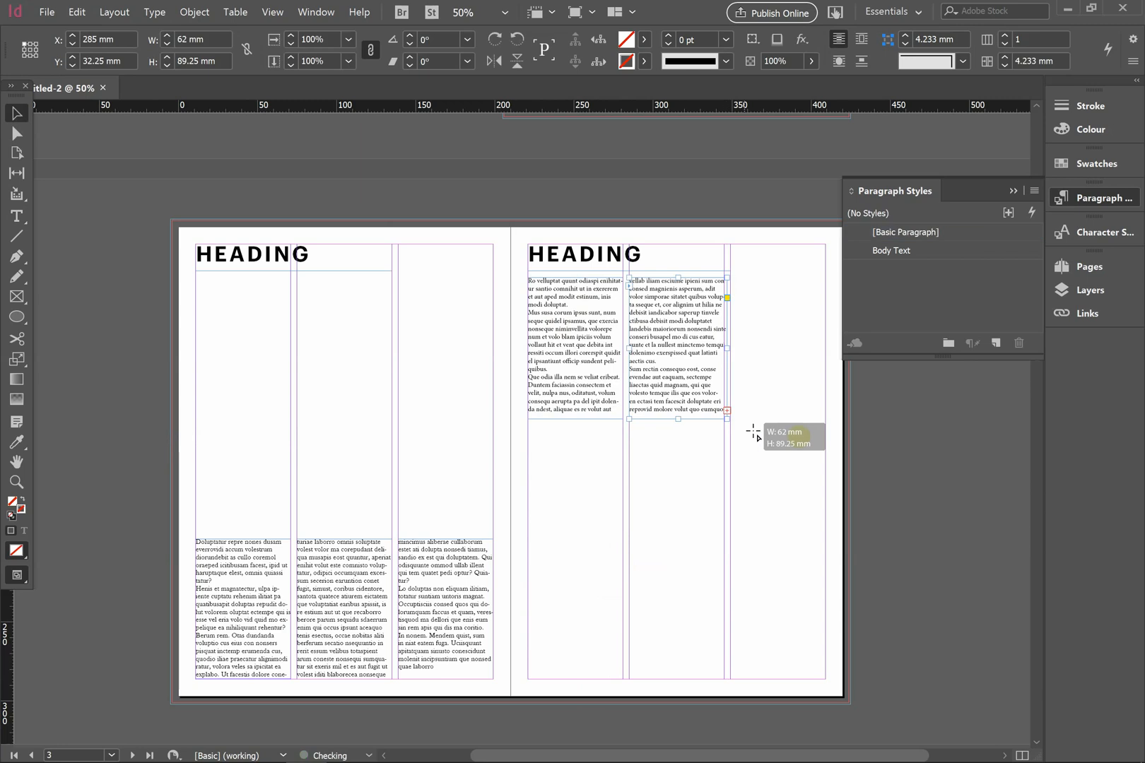
# Narrow the second-column text frame to 60 mm wide so its edge meets the column guide.
pyautogui.scroll(3, 732, 349)
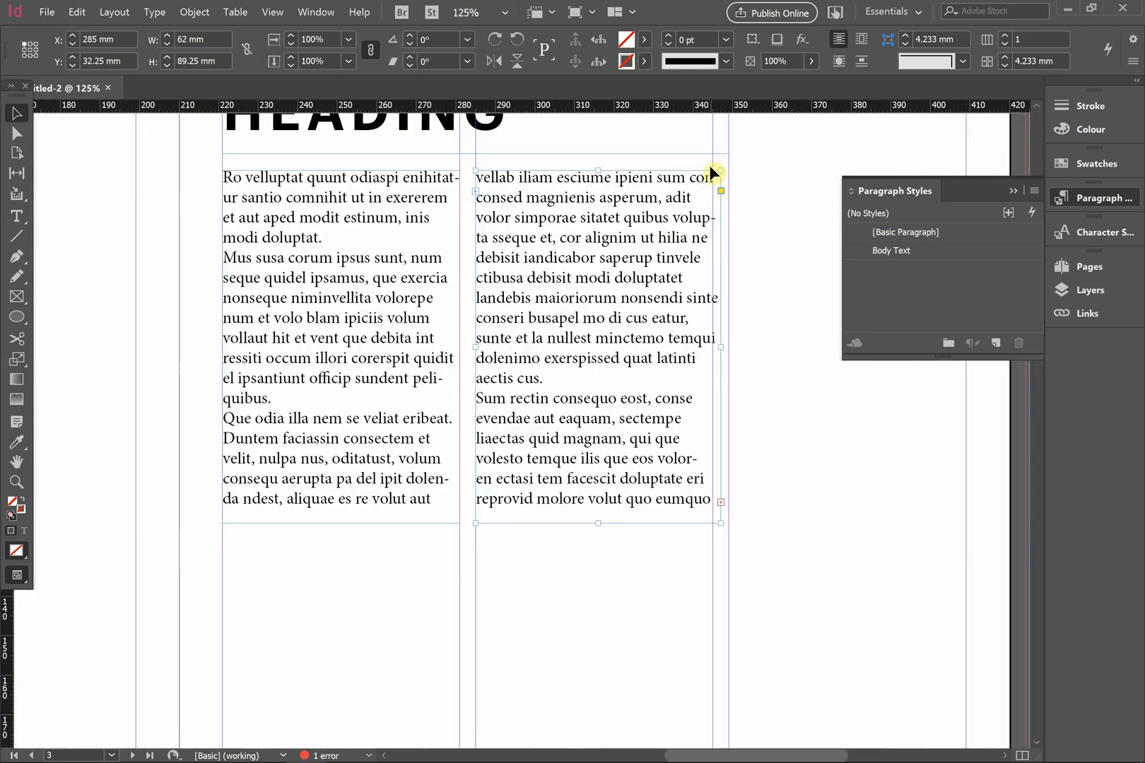
pyautogui.scroll(4, 710, 159)
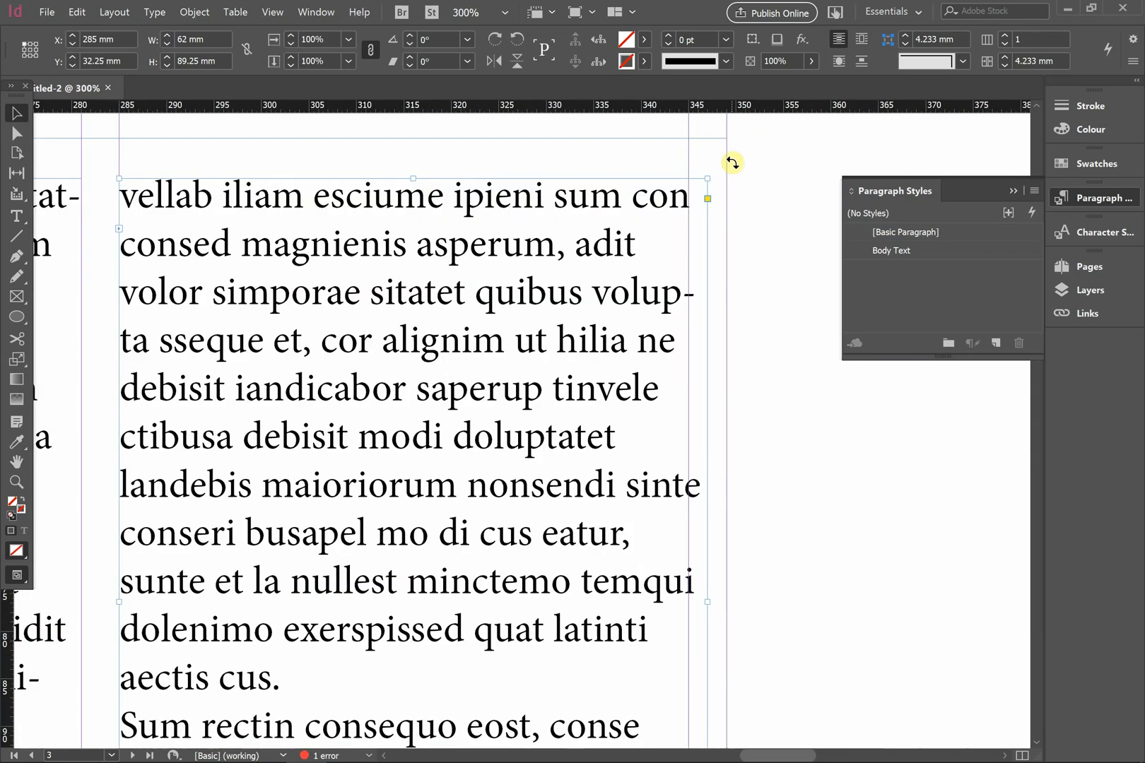
pyautogui.moveTo(708, 602); pyautogui.dragTo(690, 602)
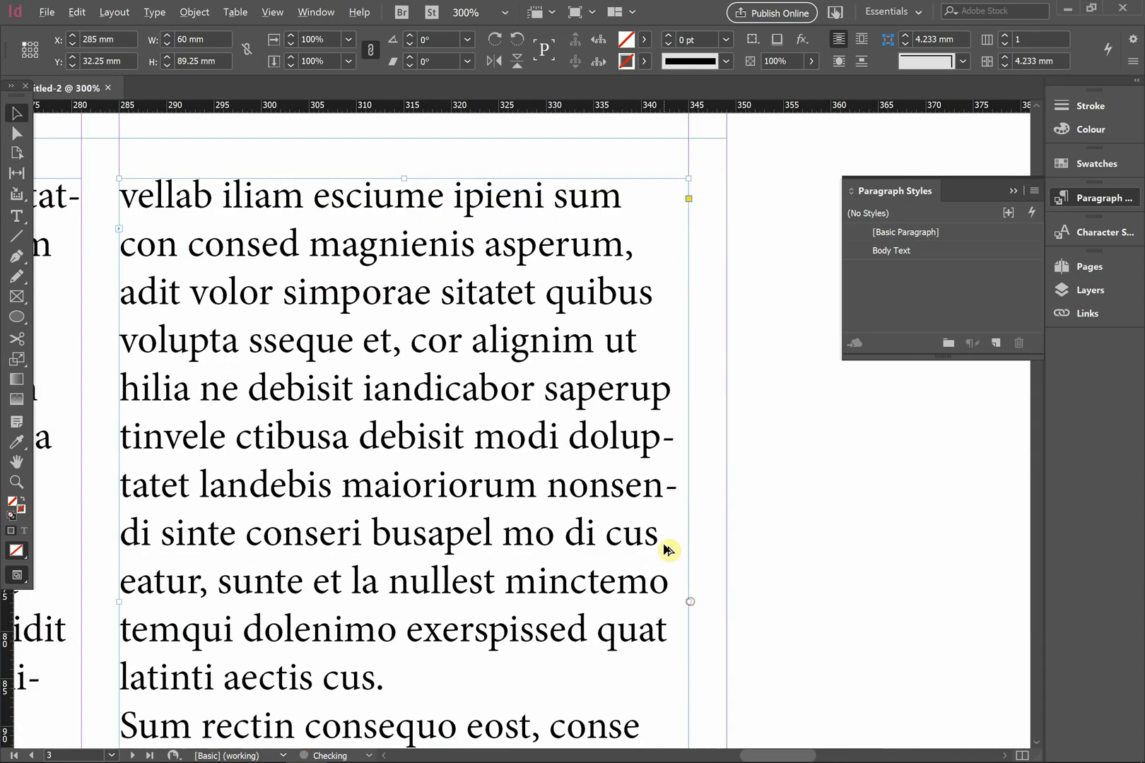
# Thread the second column's overflow text into a new frame, about 60 by 89 mm, in page 3's third column.
pyautogui.scroll(-2, 668, 550)
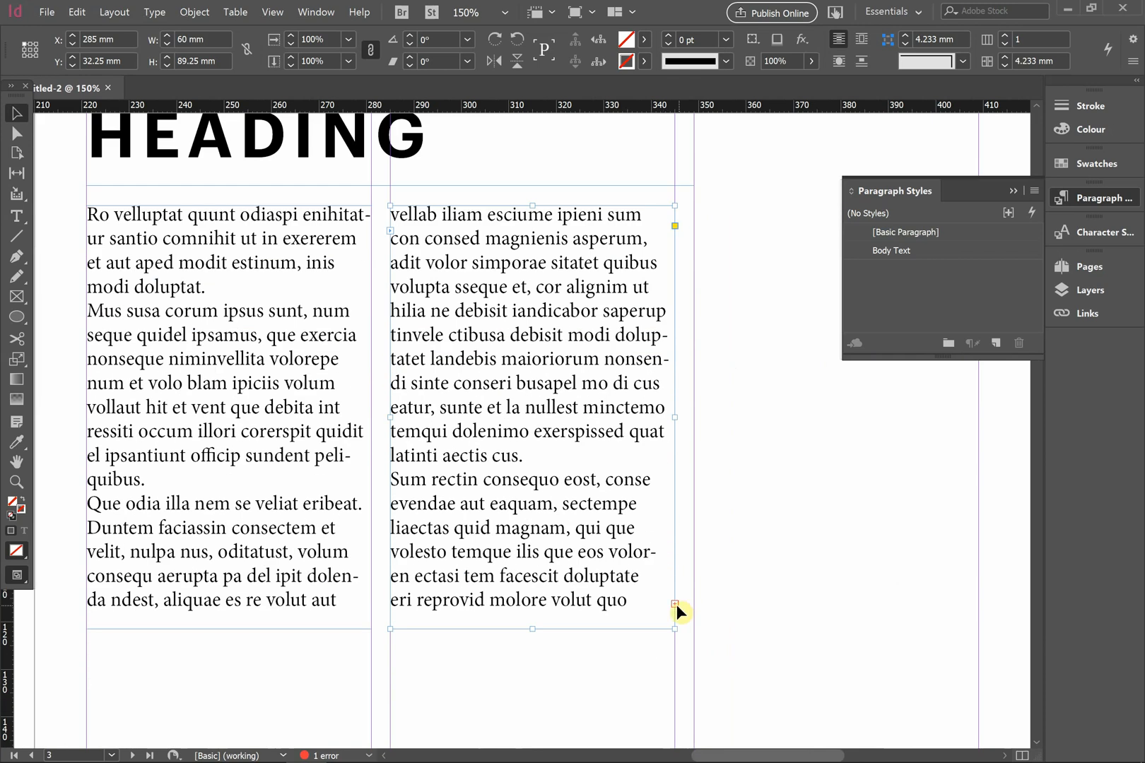
pyautogui.click(675, 604)
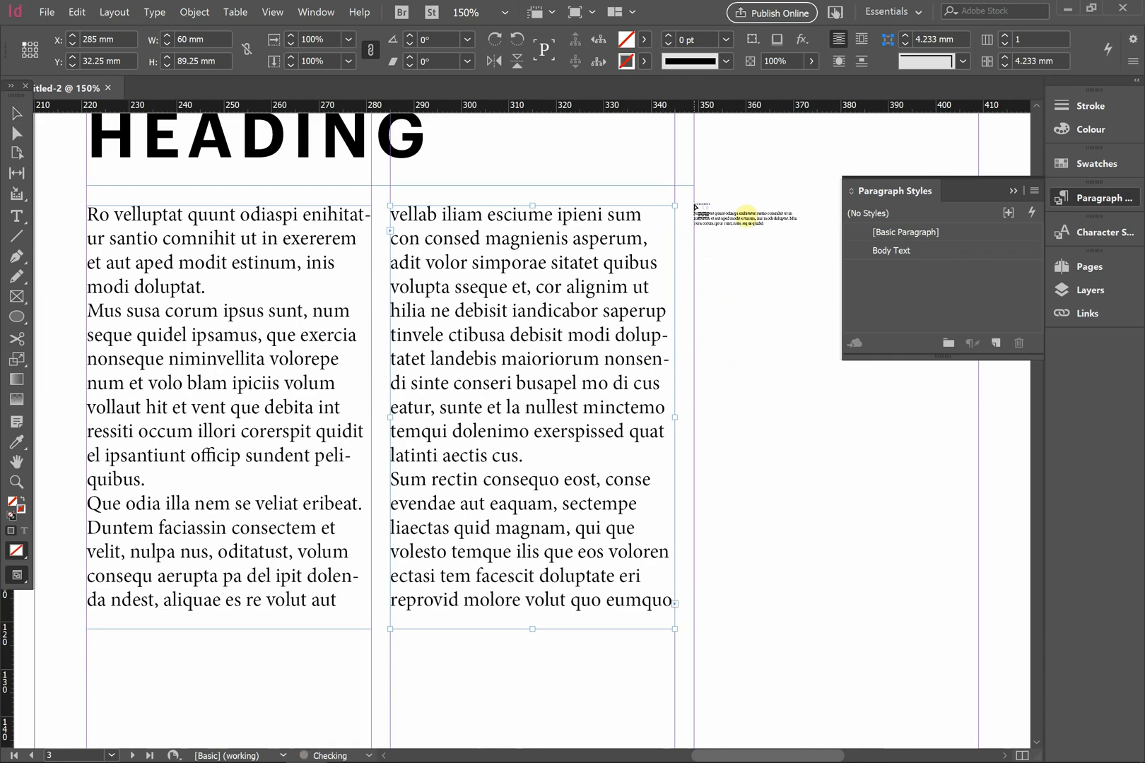
pyautogui.moveTo(695, 207); pyautogui.dragTo(975, 630)
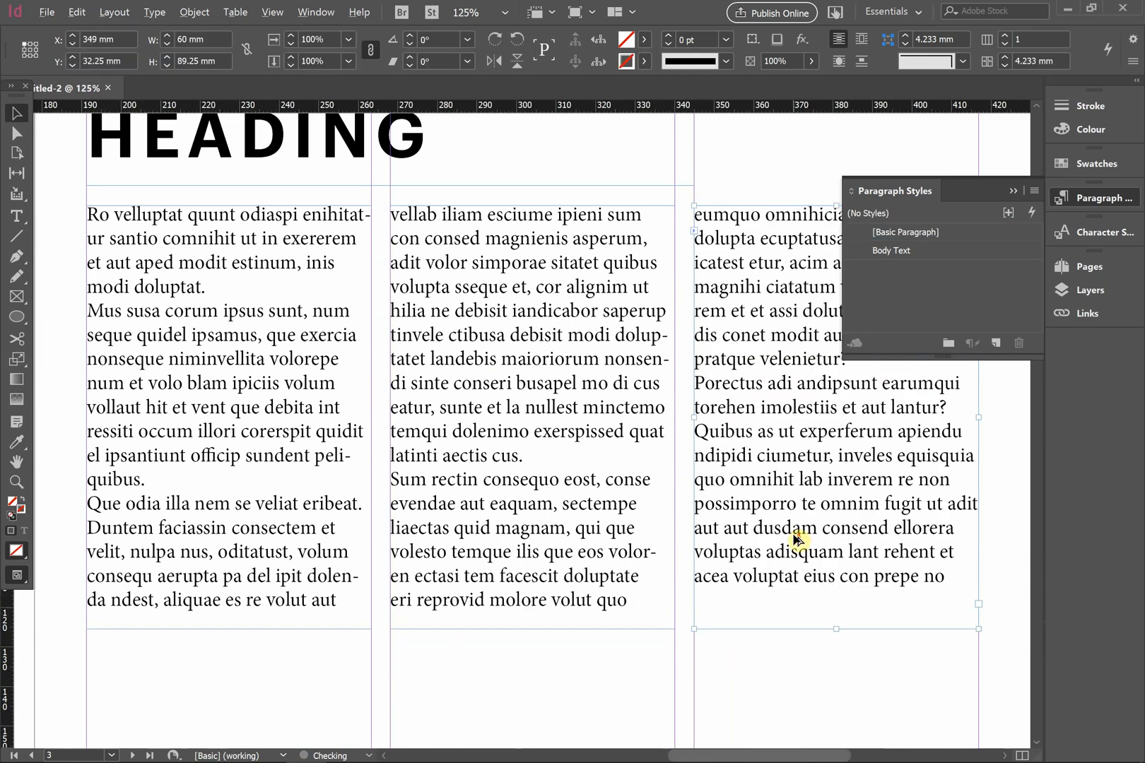
# Select all the threaded text on page 3 and apply the Body Text paragraph style, comparing it with Basic Paragraph.
pyautogui.scroll(-4, 798, 538)
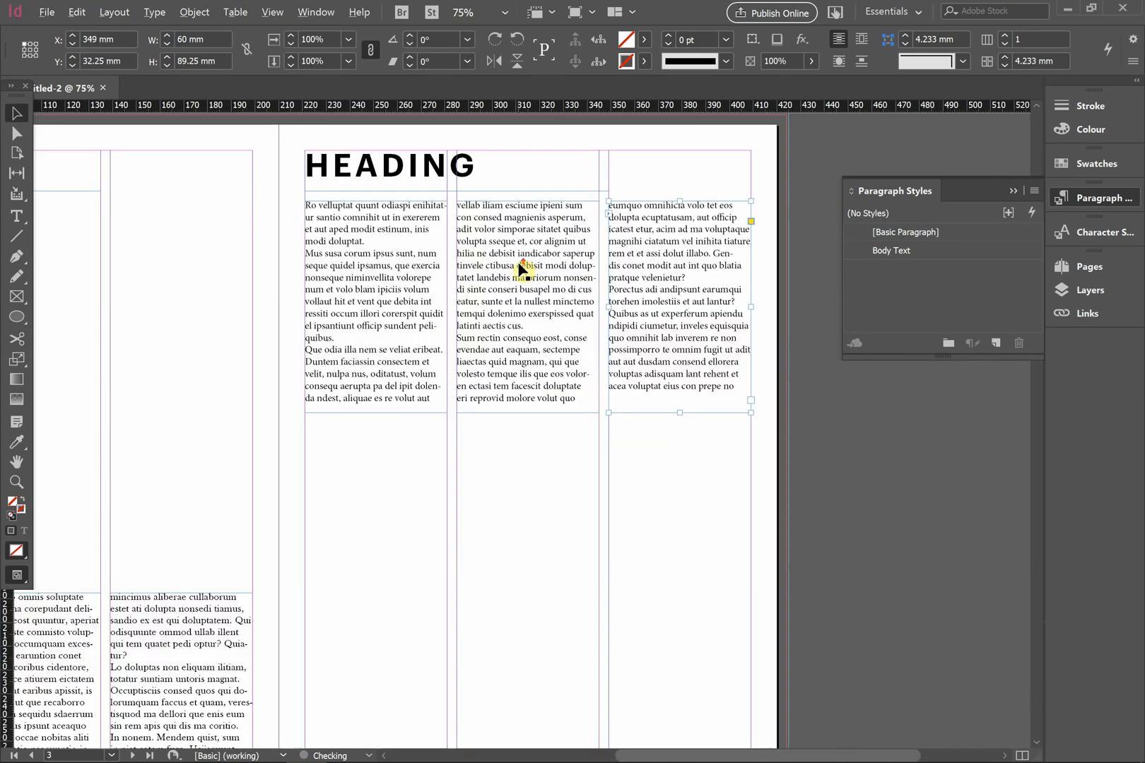
pyautogui.doubleClick(529, 305)
pyautogui.hotkey('ctrl', 'a')
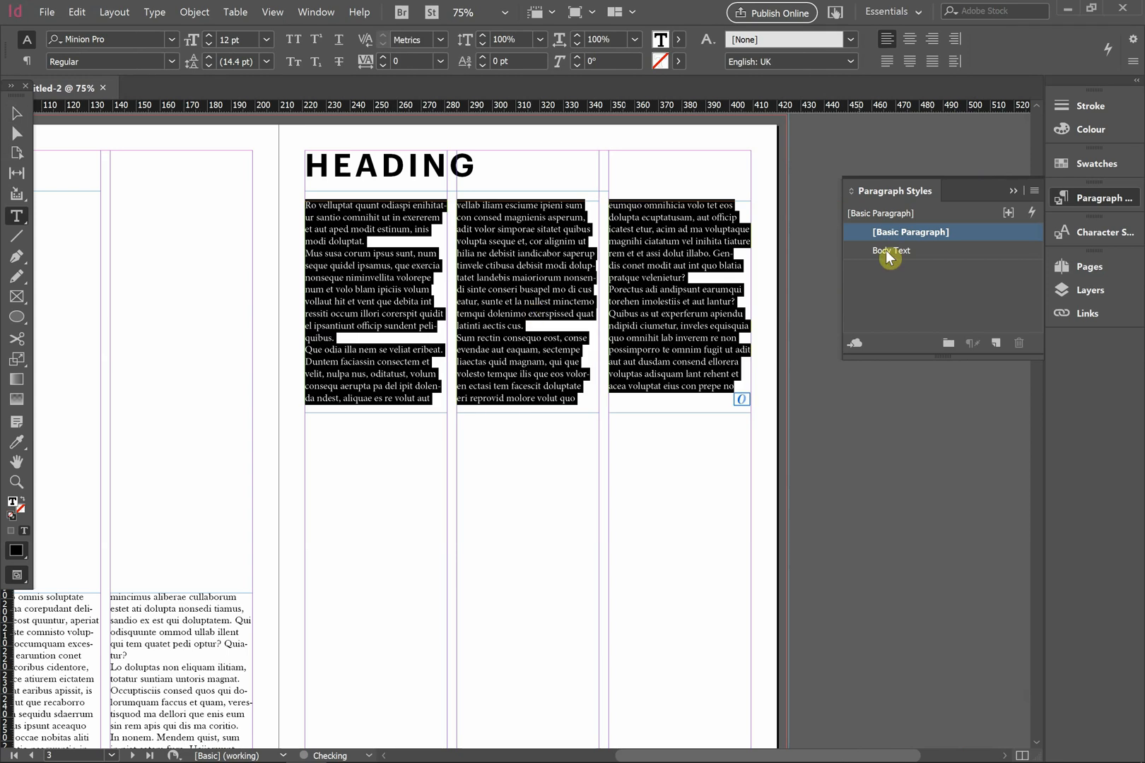
pyautogui.click(910, 250)
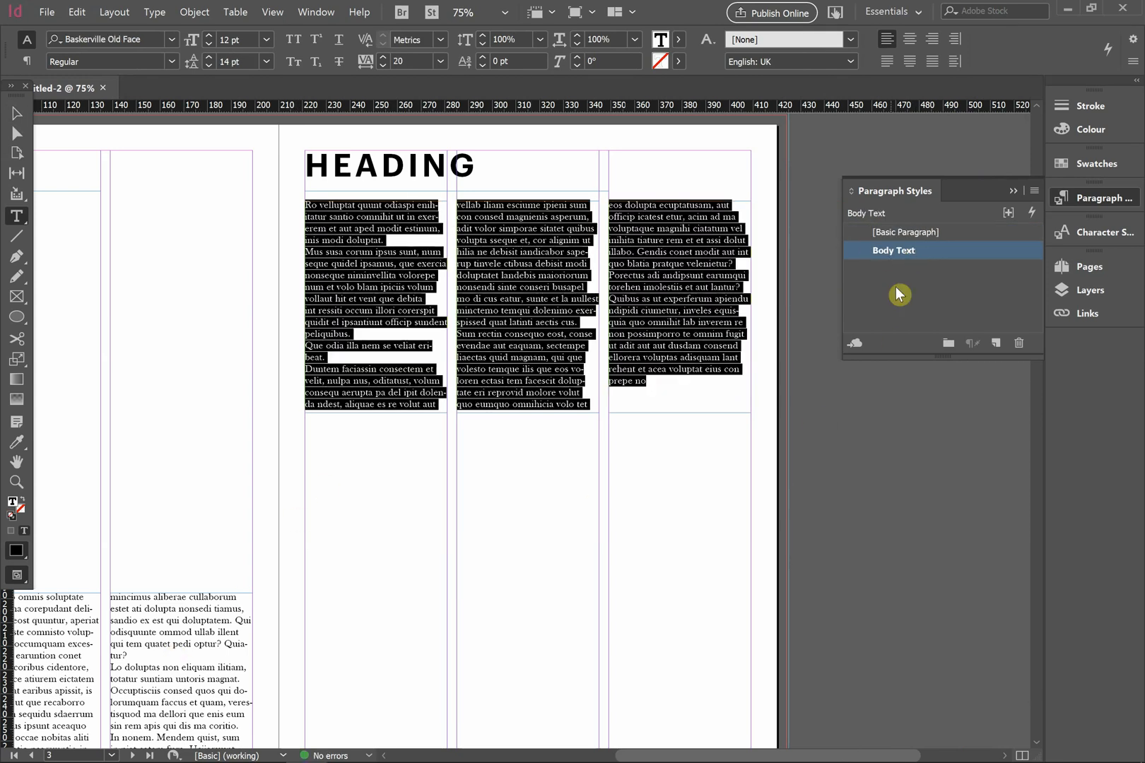
pyautogui.click(904, 232)
pyautogui.click(921, 250)
# Examine the body text across pages 2 and 3, deselect it and briefly preview the spread without guides.
pyautogui.scroll(-3, 196, 585)
pyautogui.hscroll(-7, 297, 531)
pyautogui.scroll(1, 553, 445)
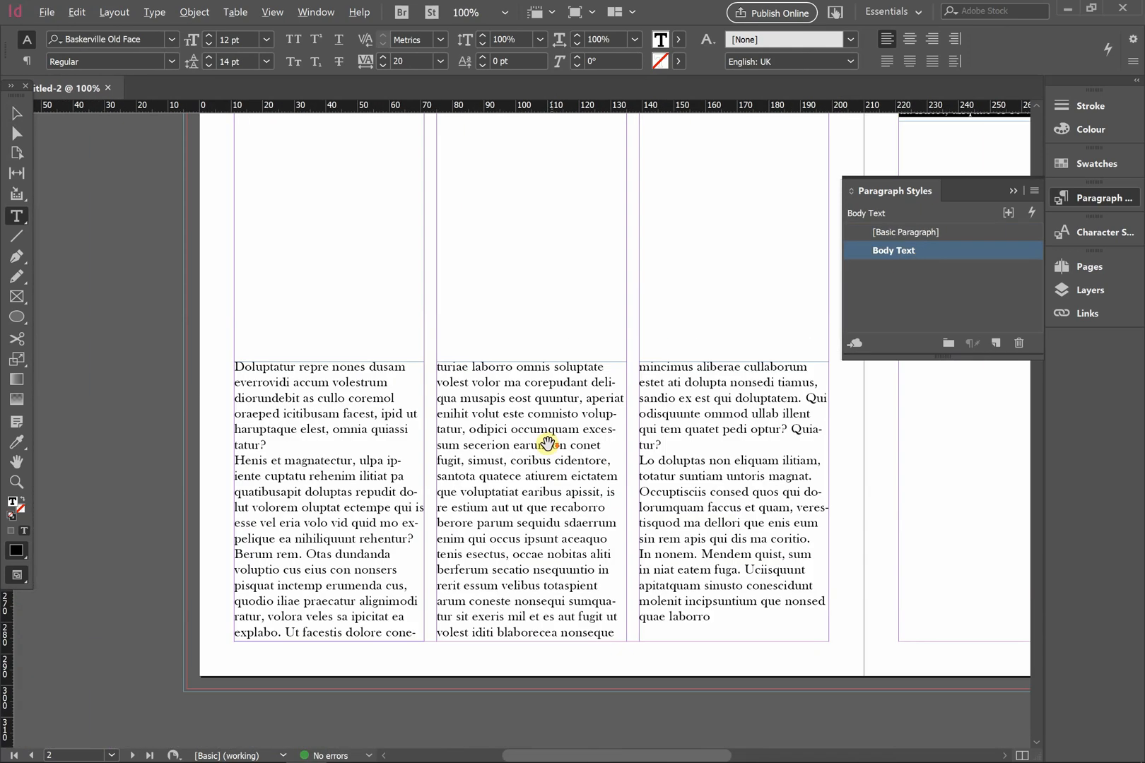
pyautogui.scroll(-2, 548, 442)
pyautogui.scroll(3, 614, 400)
pyautogui.hscroll(3, 523, 395)
pyautogui.scroll(-1, 579, 475)
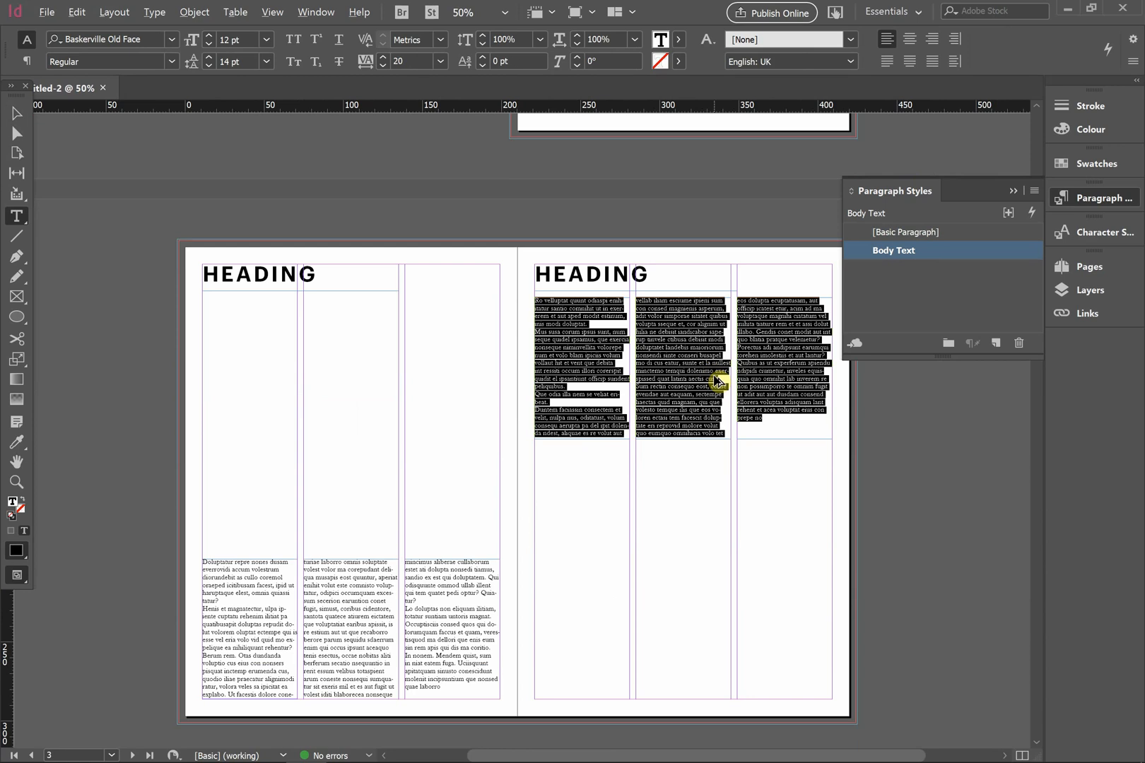
pyautogui.scroll(1, 716, 378)
pyautogui.click(17, 114)
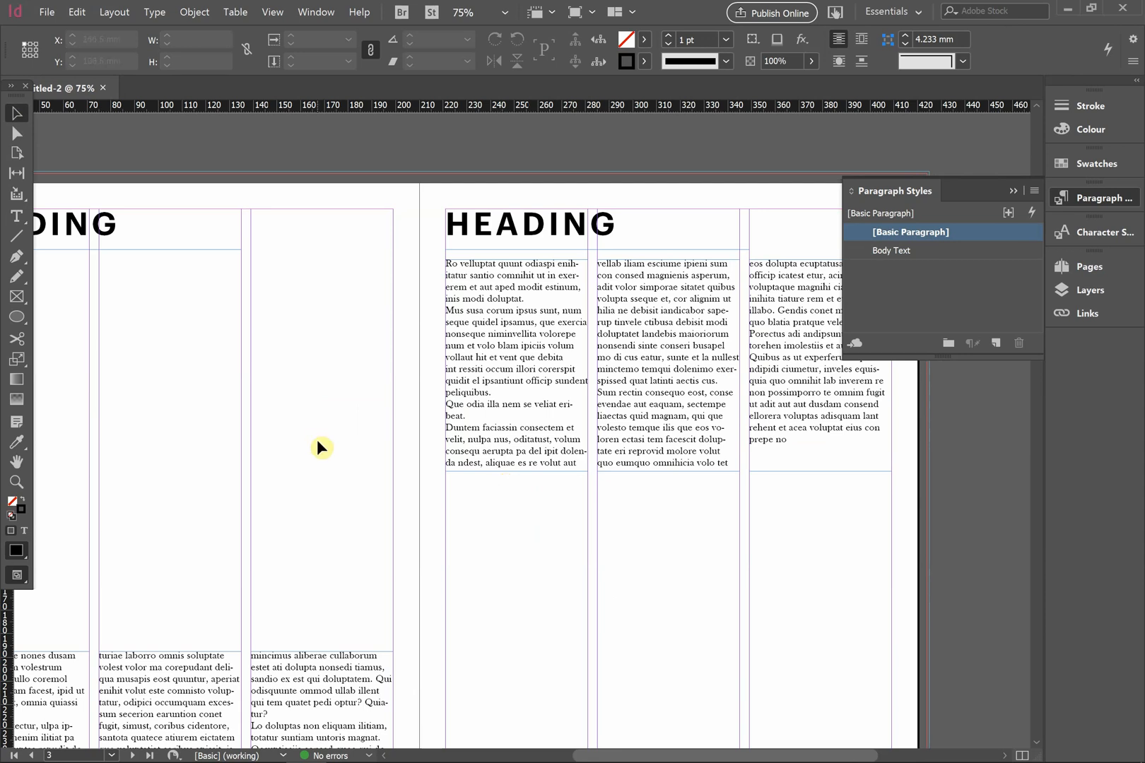
pyautogui.hotkey('ctrl', '-')
pyautogui.hscroll(-3, 362, 444)
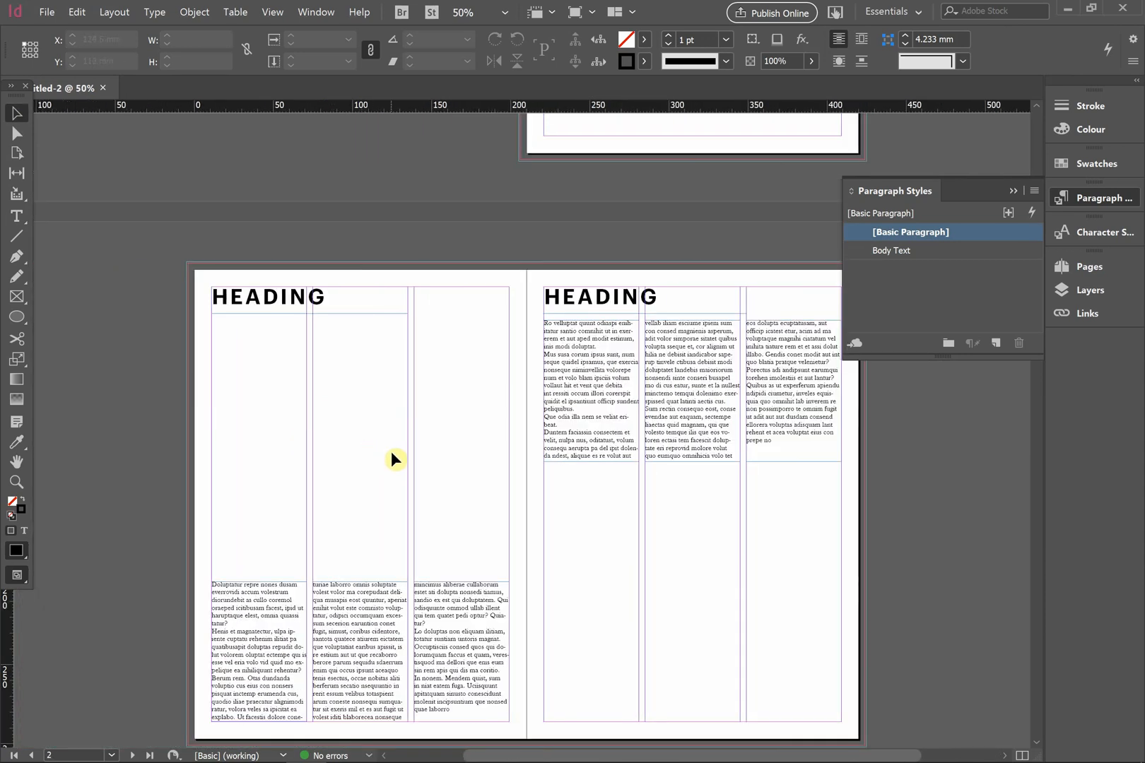
pyautogui.press('w')
pyautogui.press('w')
pyautogui.scroll(-1, 400, 434)
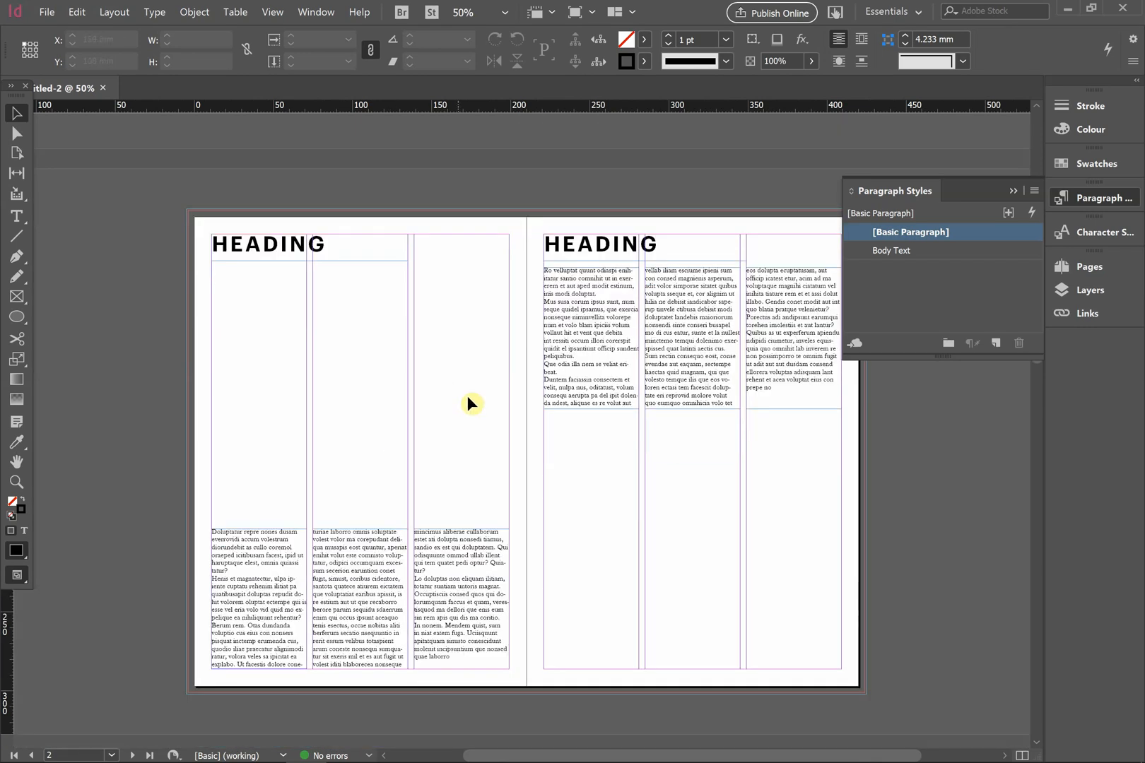
# Collapse the paragraph style list, show the document's pages and open A-Master for editing.
pyautogui.click(1013, 191)
pyautogui.click(322, 13)
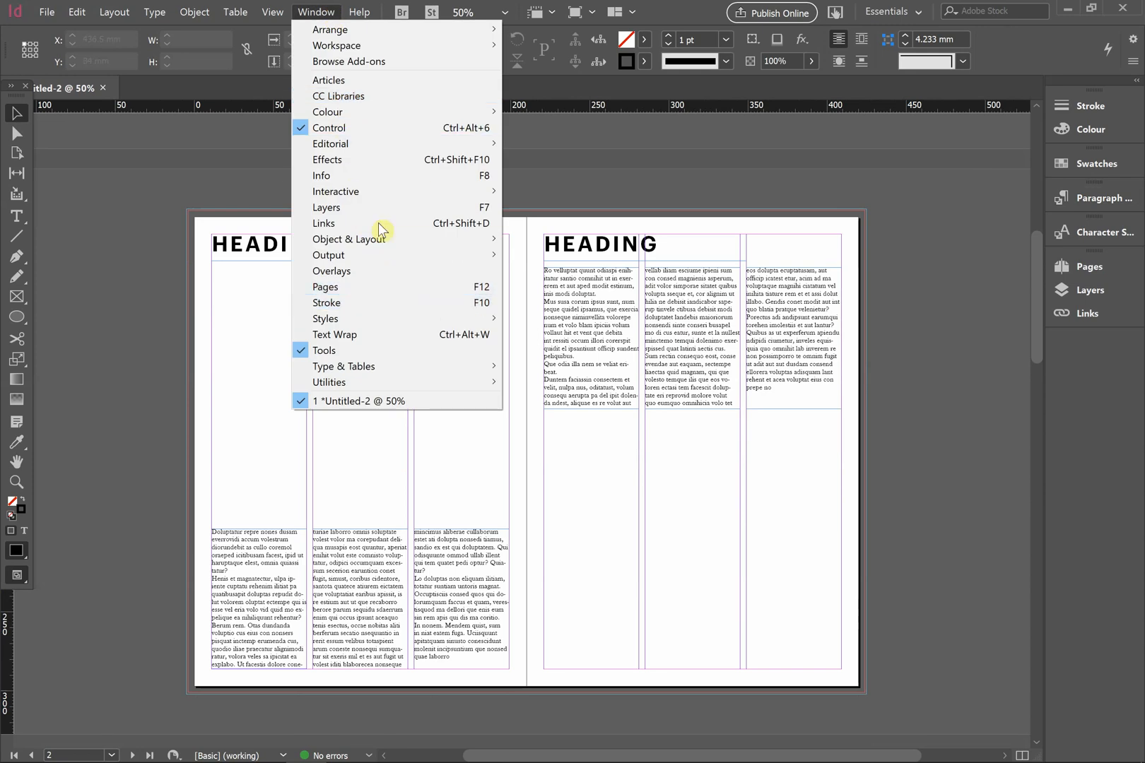
pyautogui.click(372, 293)
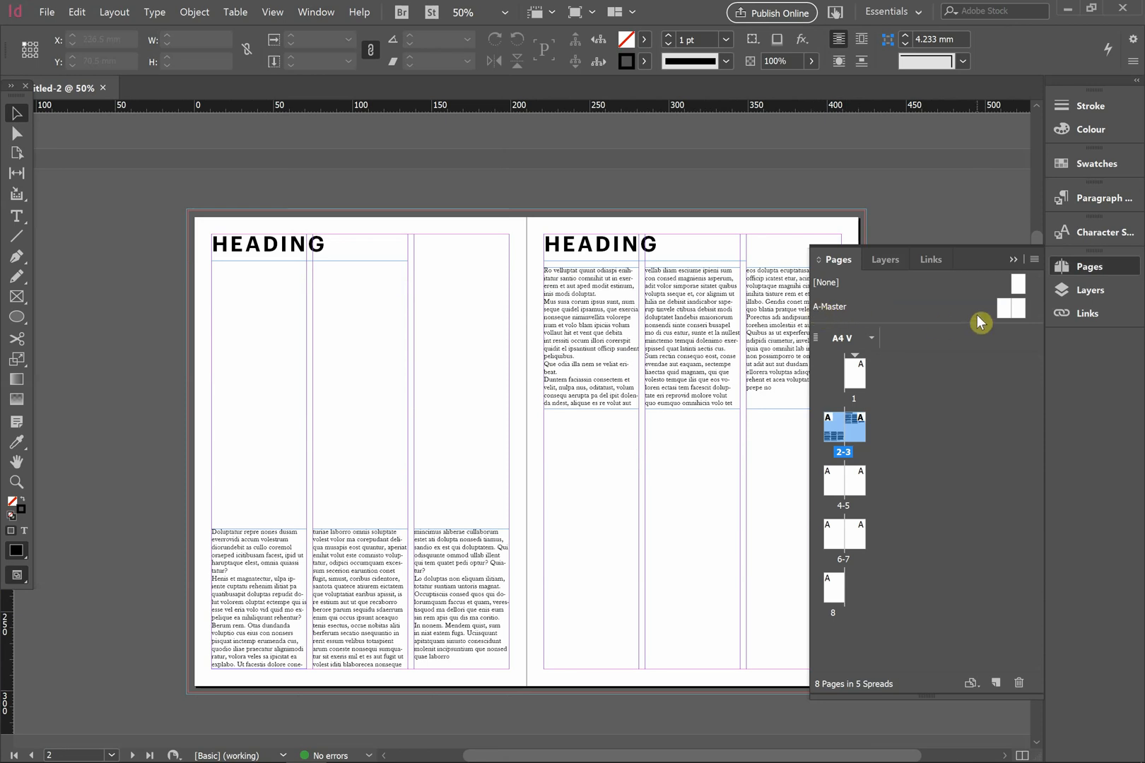
pyautogui.doubleClick(1004, 309)
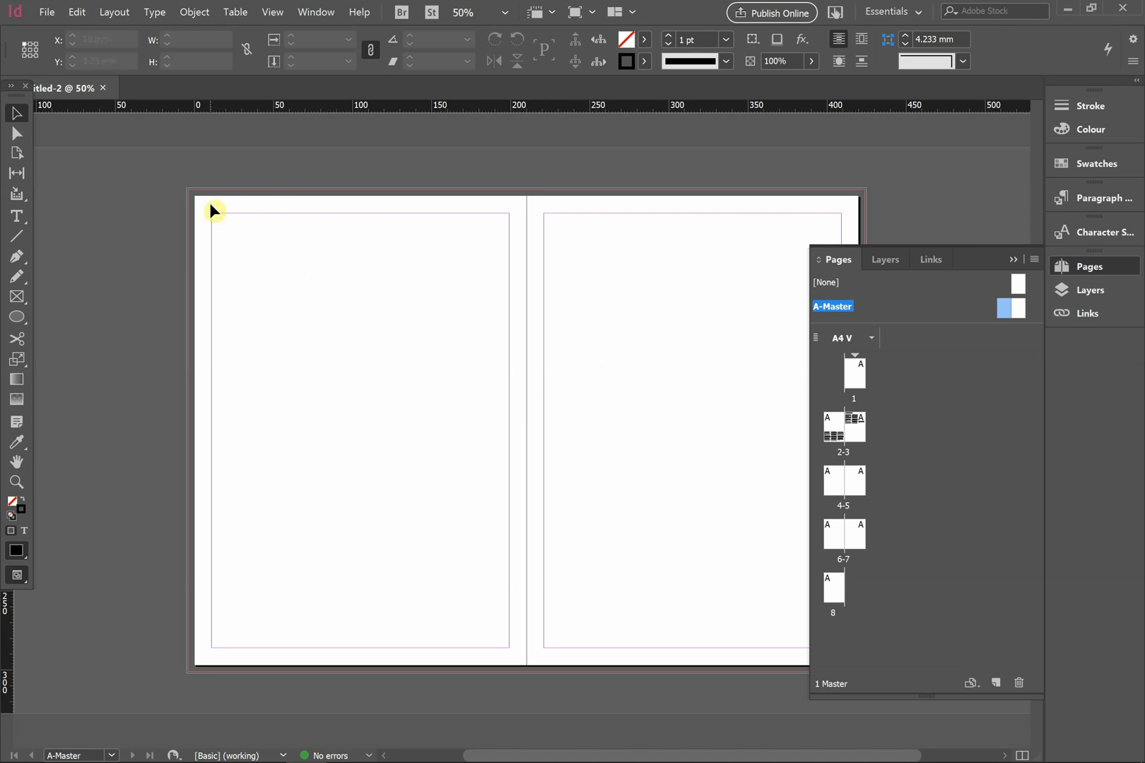
# Add a small text frame below the bottom margin at the master left page's outer corner and insert a Current Page Number marker.
pyautogui.scroll(2, 203, 199)
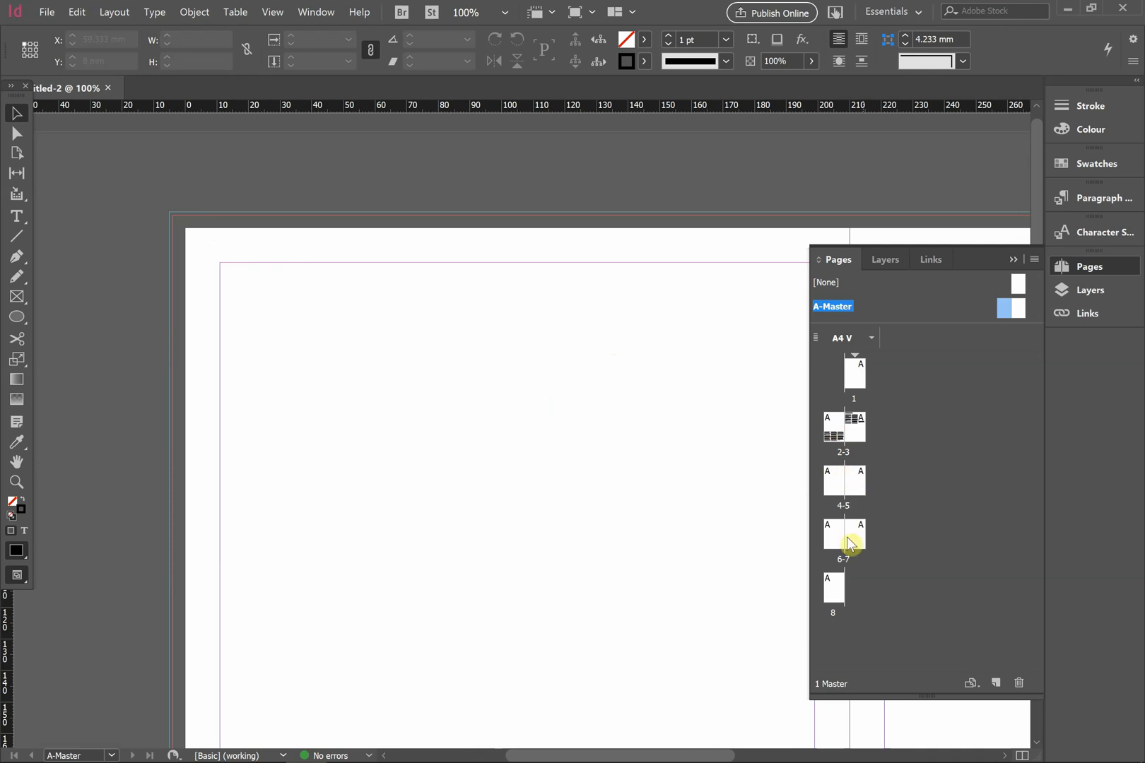
pyautogui.scroll(-6, 578, 482)
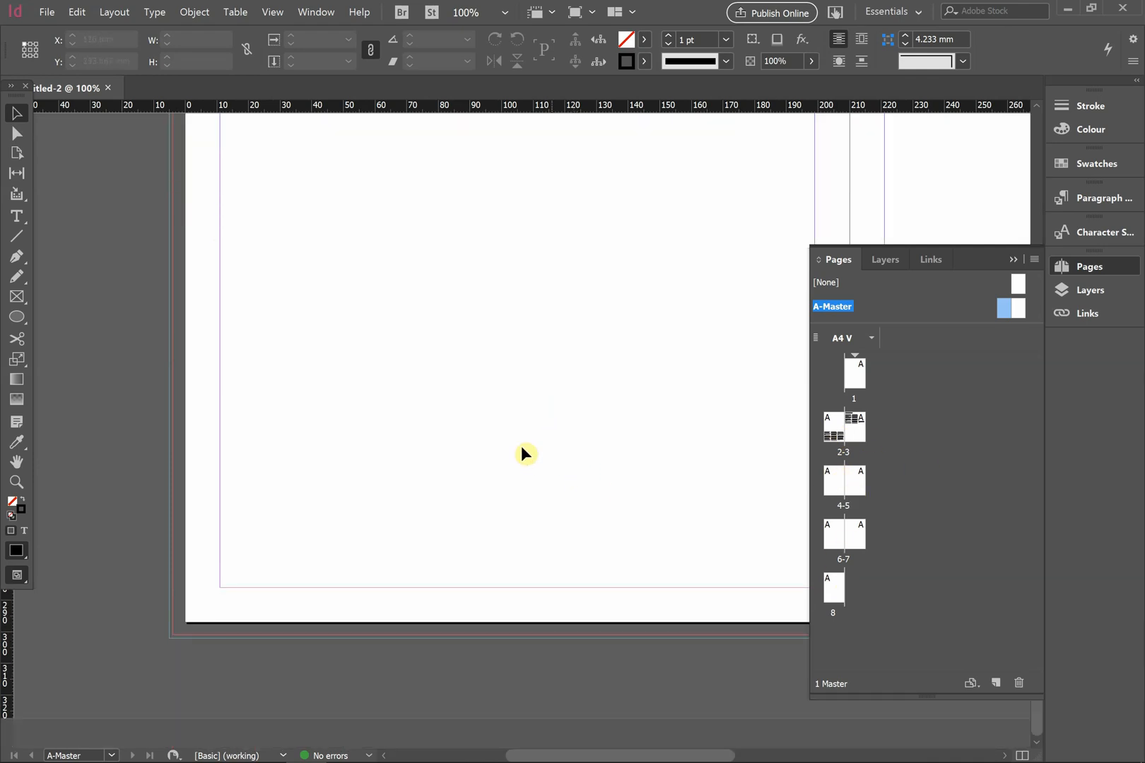
pyautogui.press('t')
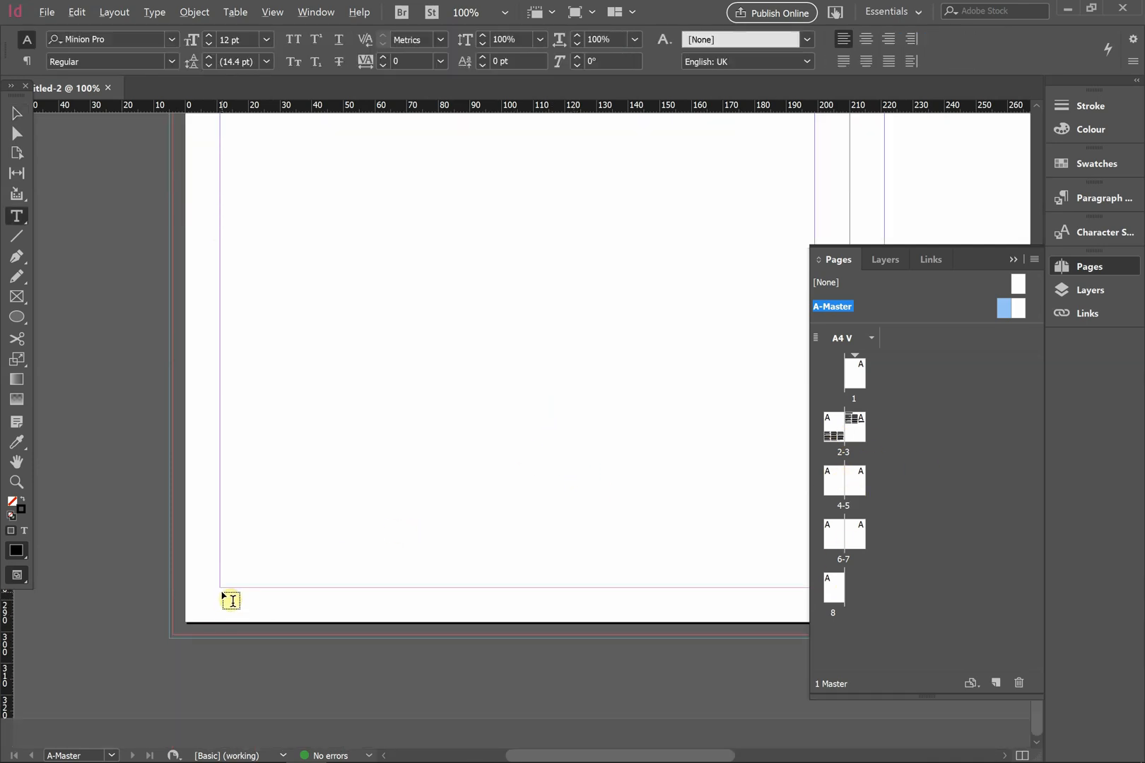
pyautogui.scroll(1, 227, 597)
pyautogui.moveTo(221, 588); pyautogui.dragTo(247, 615)
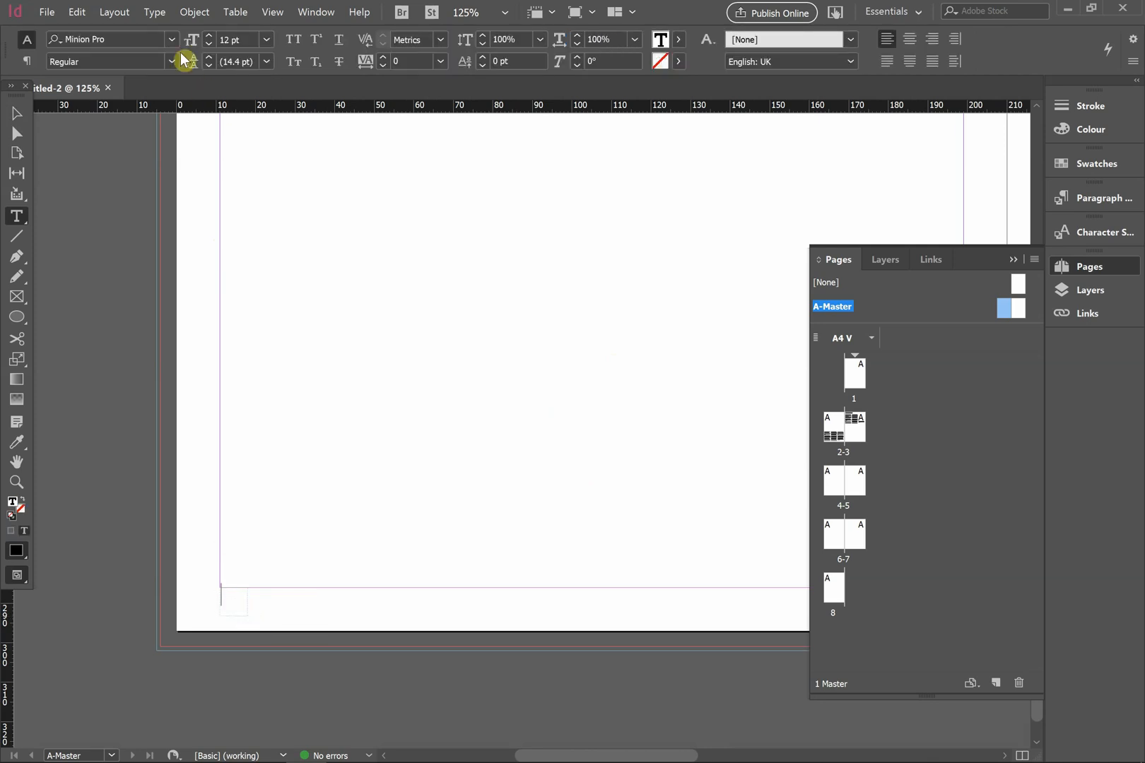
pyautogui.click(154, 12)
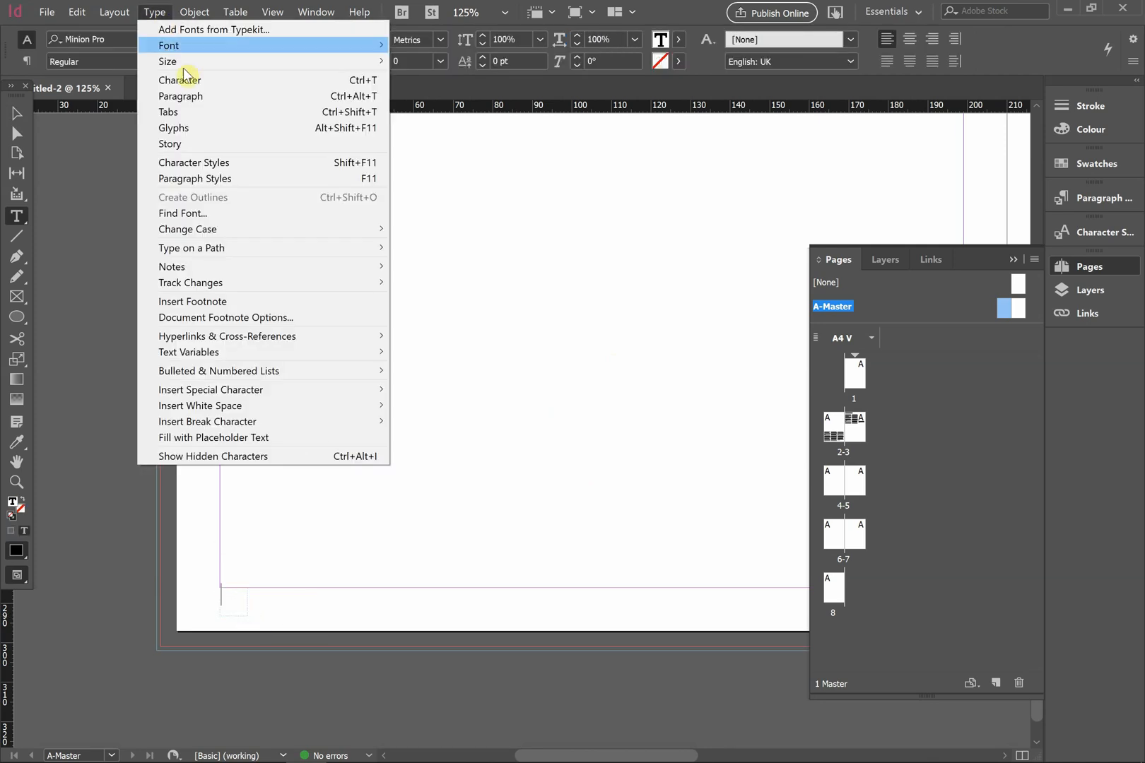
pyautogui.moveTo(286, 396)
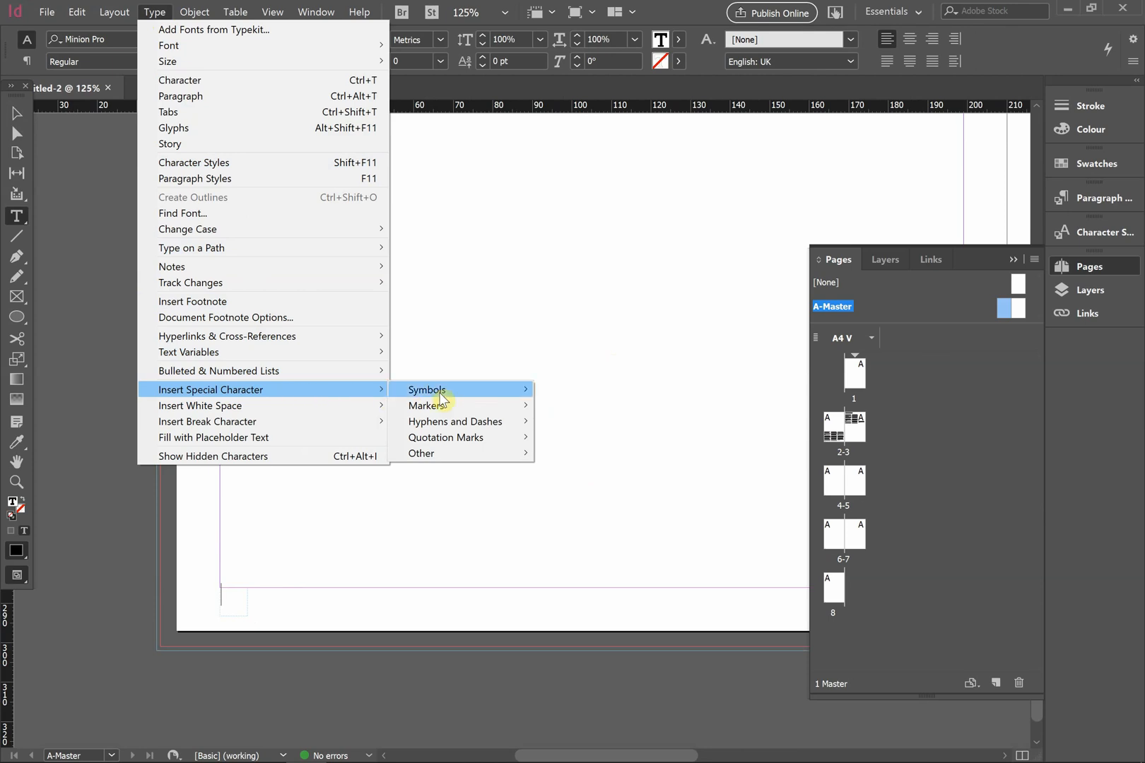
pyautogui.moveTo(470, 411)
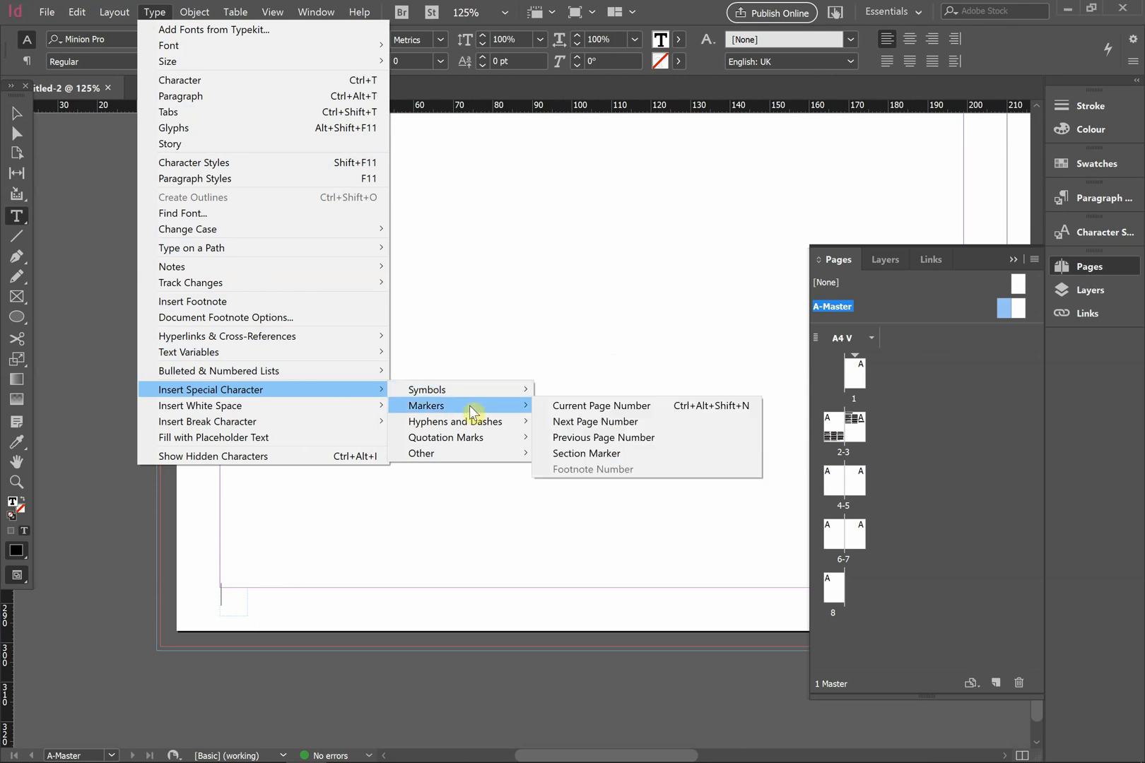
pyautogui.click(605, 406)
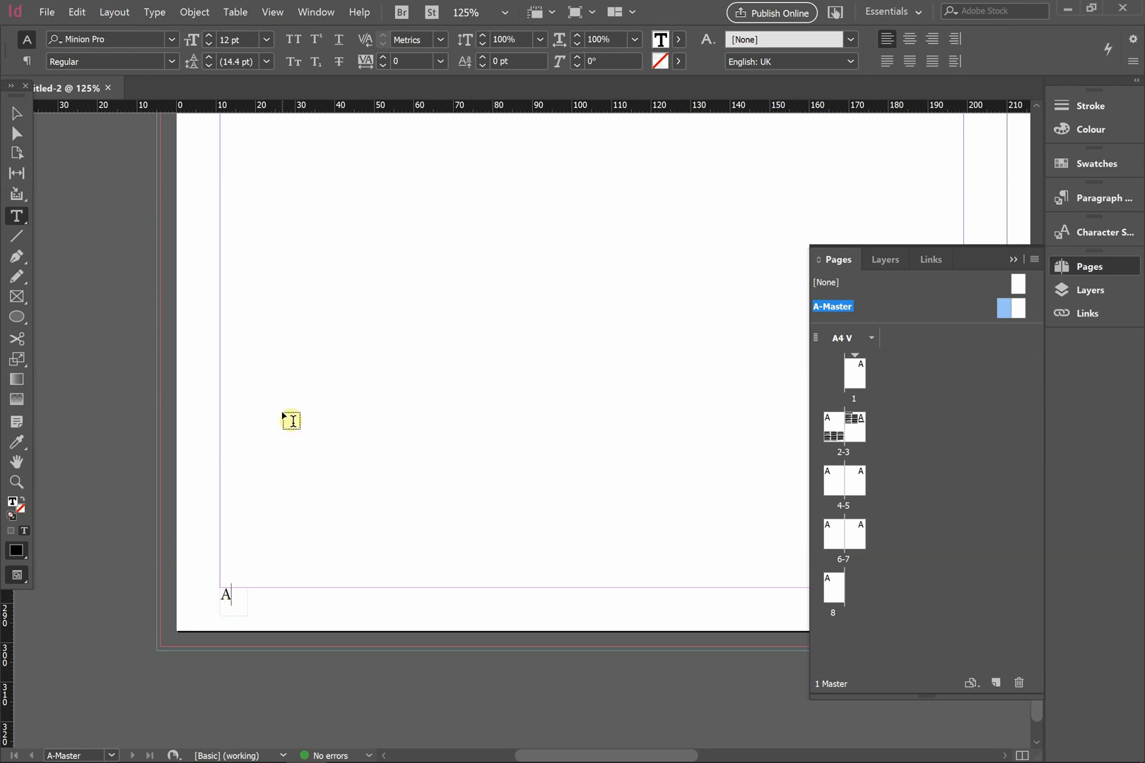
# Add a text frame about 4 by 4.7 mm below the master right page's outer margin corner and insert a Current Page Number marker.
pyautogui.scroll(-1, 282, 417)
pyautogui.scroll(-1, 282, 420)
pyautogui.hscroll(5, 285, 418)
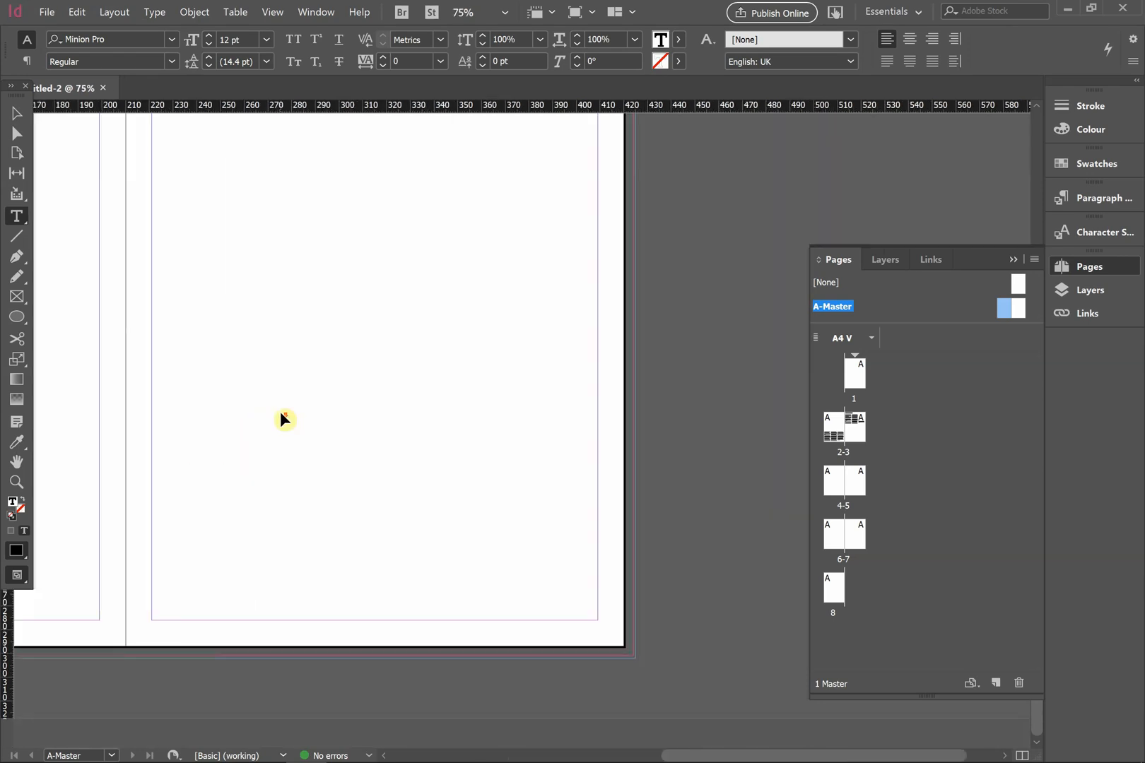
pyautogui.scroll(3, 598, 617)
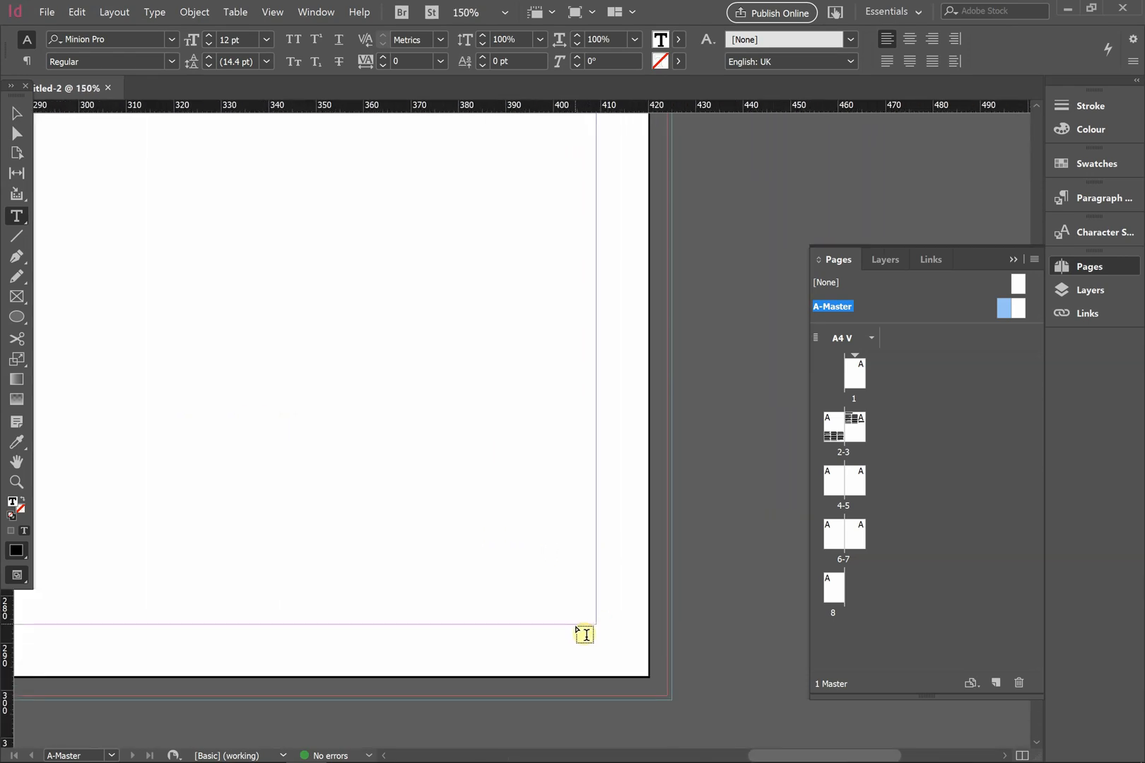
pyautogui.moveTo(578, 625); pyautogui.dragTo(597, 646)
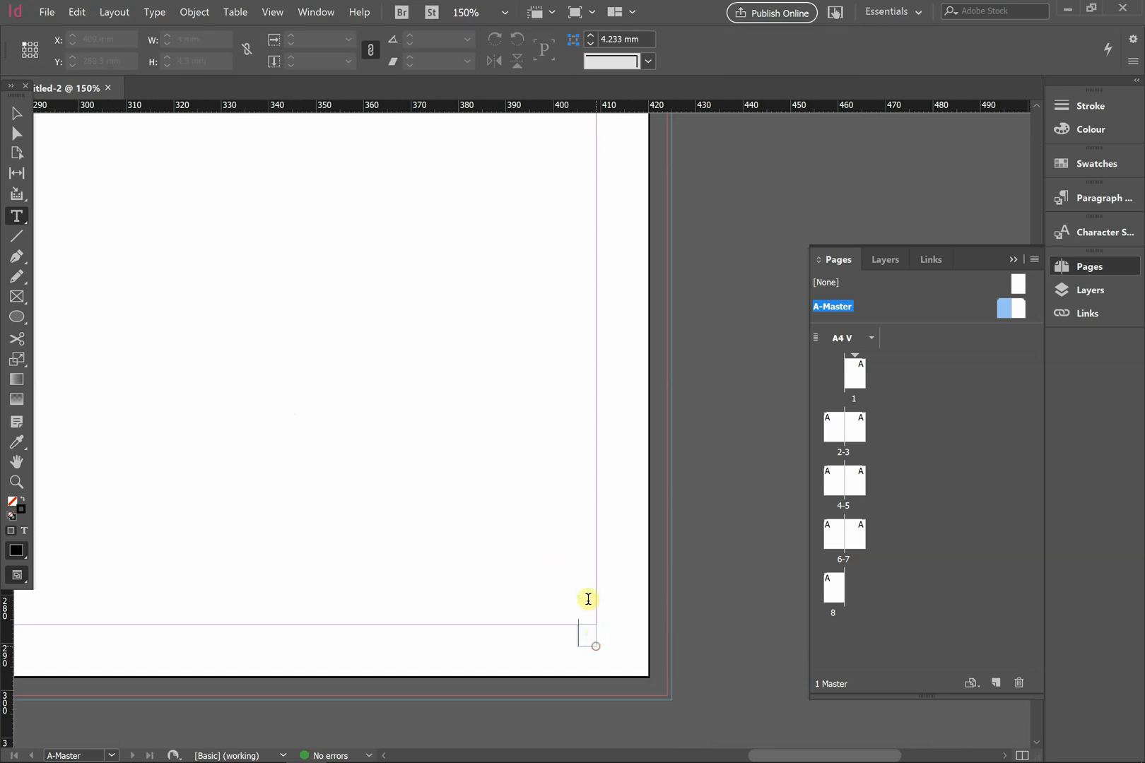
pyautogui.click(154, 12)
pyautogui.moveTo(343, 389)
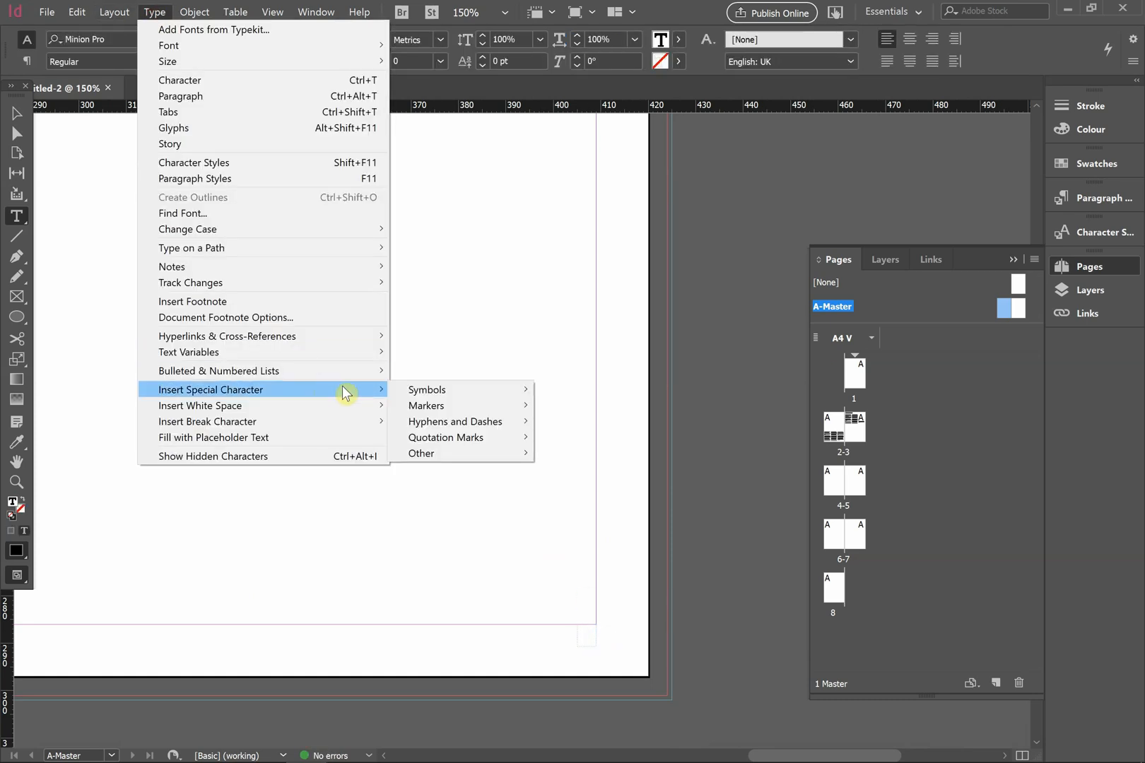
pyautogui.moveTo(467, 409)
pyautogui.click(590, 407)
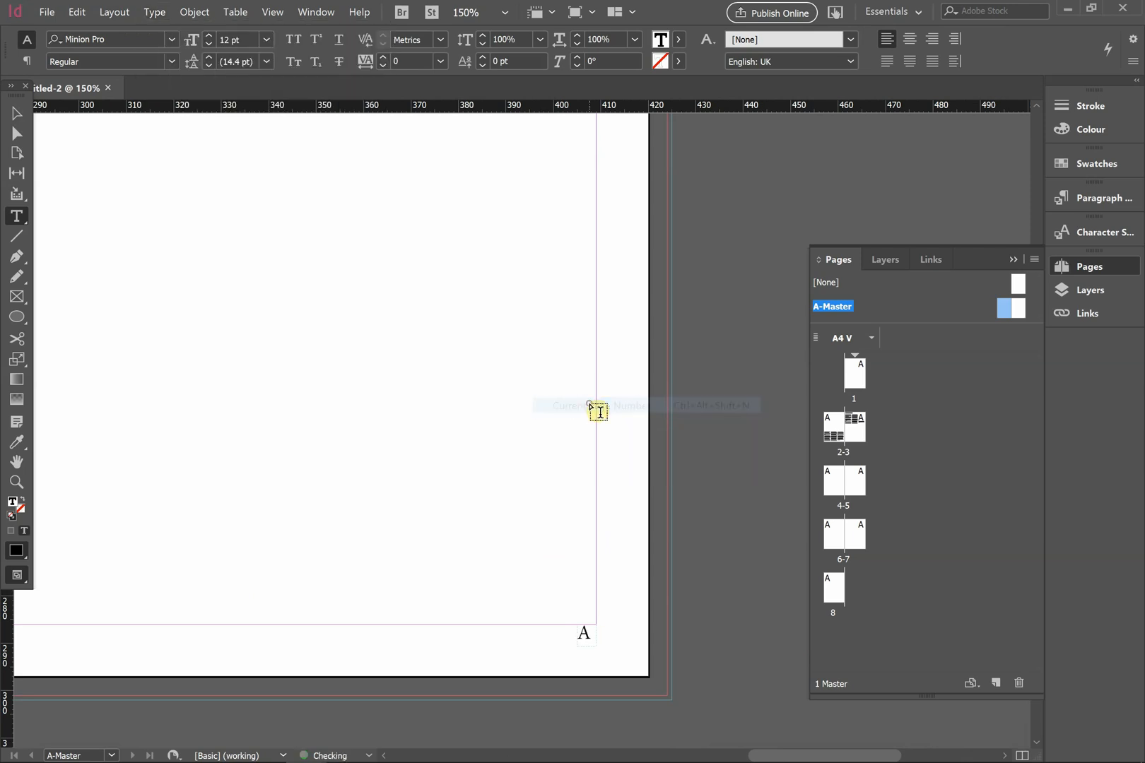
# Leave text editing, return to pages 2-3 and check the page number below page 2's first column.
pyautogui.click(14, 118)
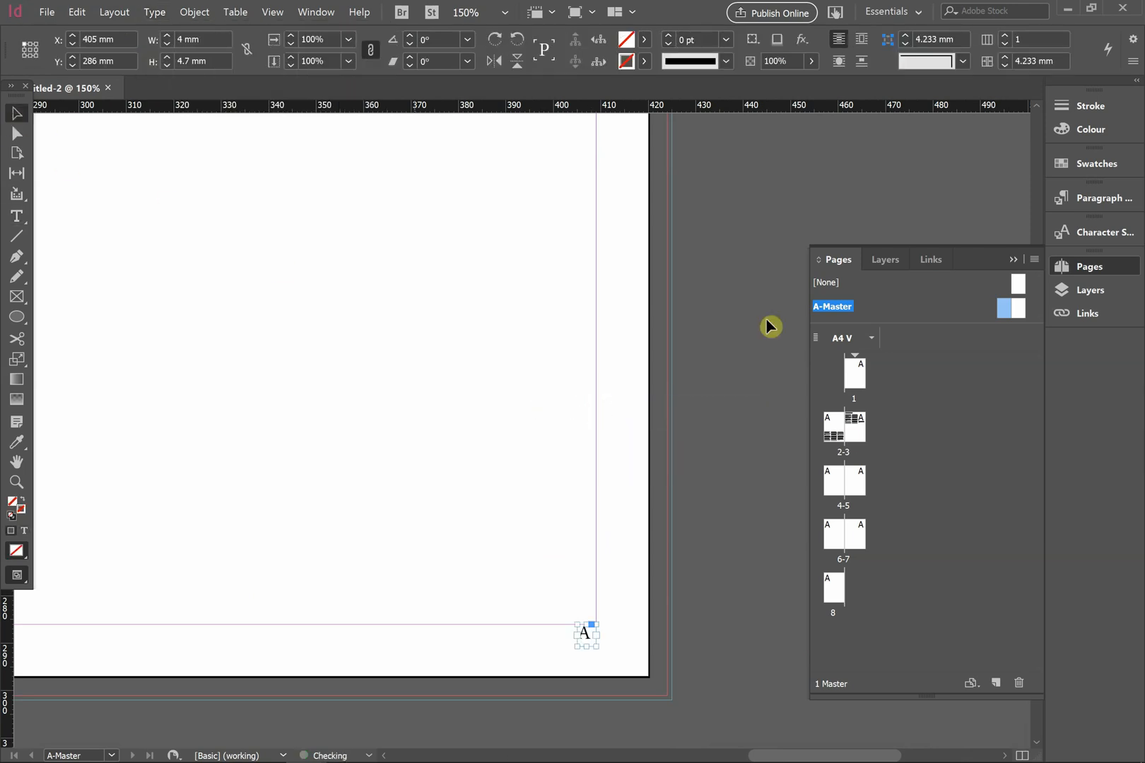
pyautogui.doubleClick(839, 437)
pyautogui.hscroll(-10, 588, 490)
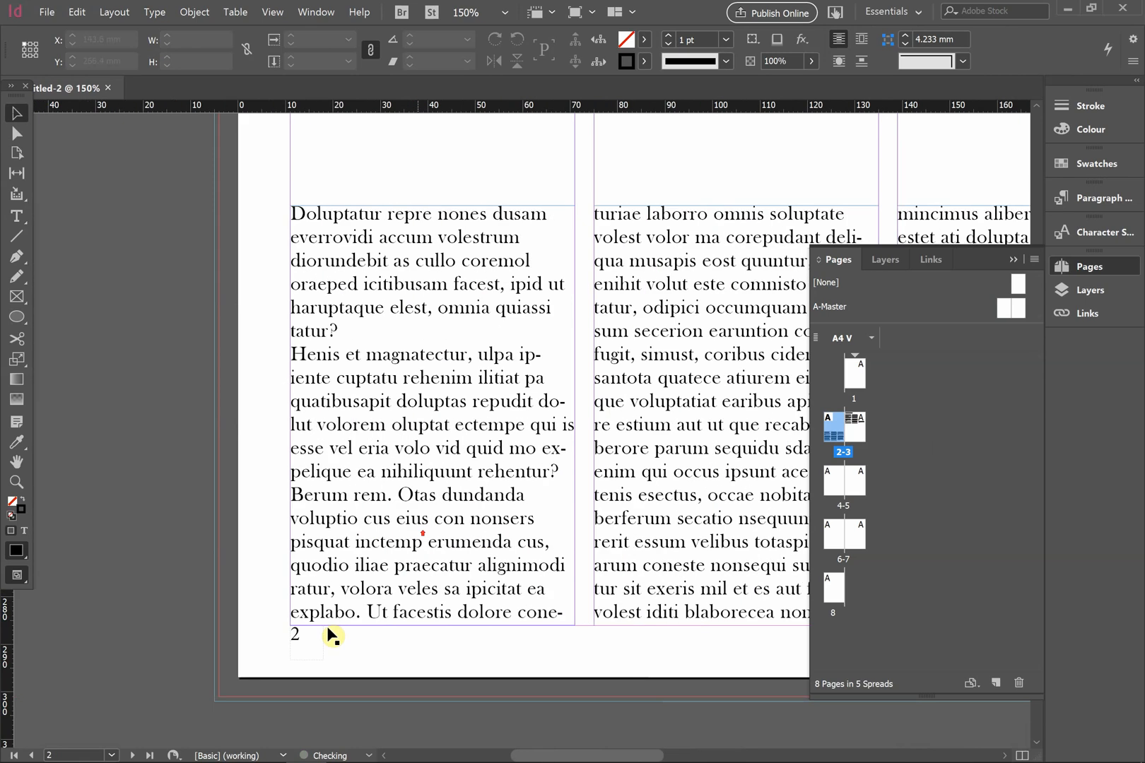
# Examine the automatic page numbers at the outer bottom corners of the document pages, finishing at page 3.
pyautogui.hscroll(-4, 328, 636)
pyautogui.scroll(-1, 466, 637)
pyautogui.hscroll(15, 465, 631)
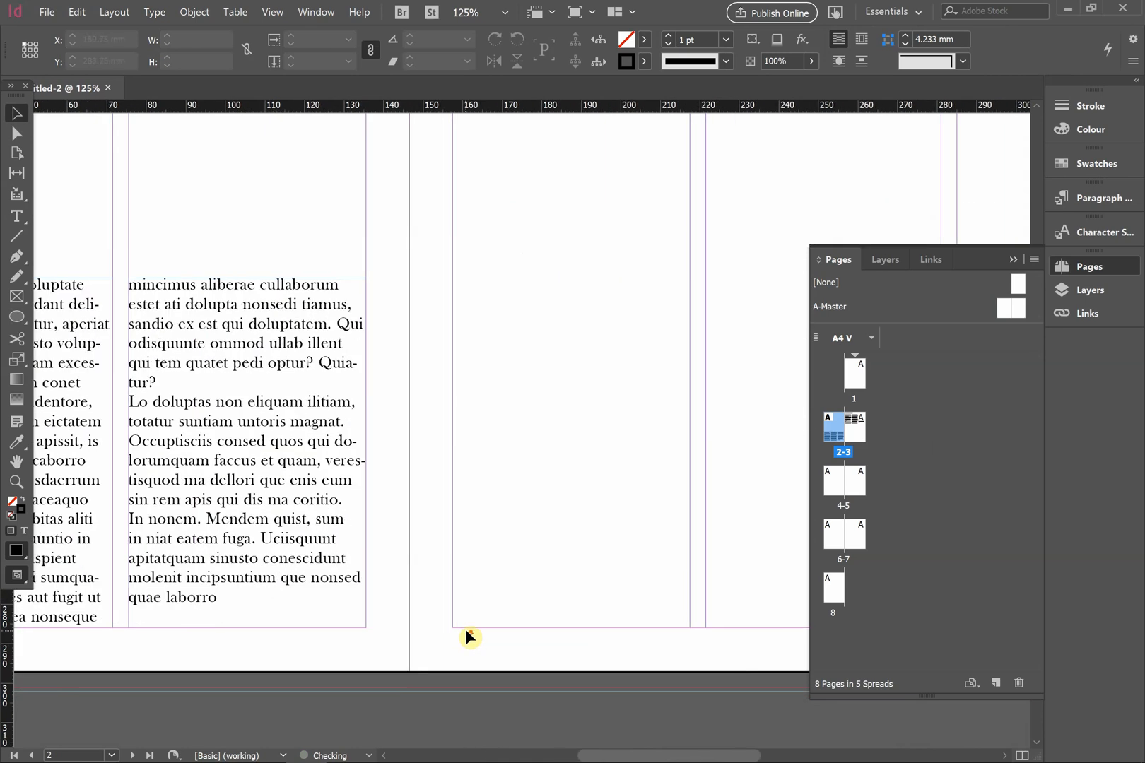
pyautogui.scroll(-2, 488, 635)
pyautogui.scroll(-20, 481, 608)
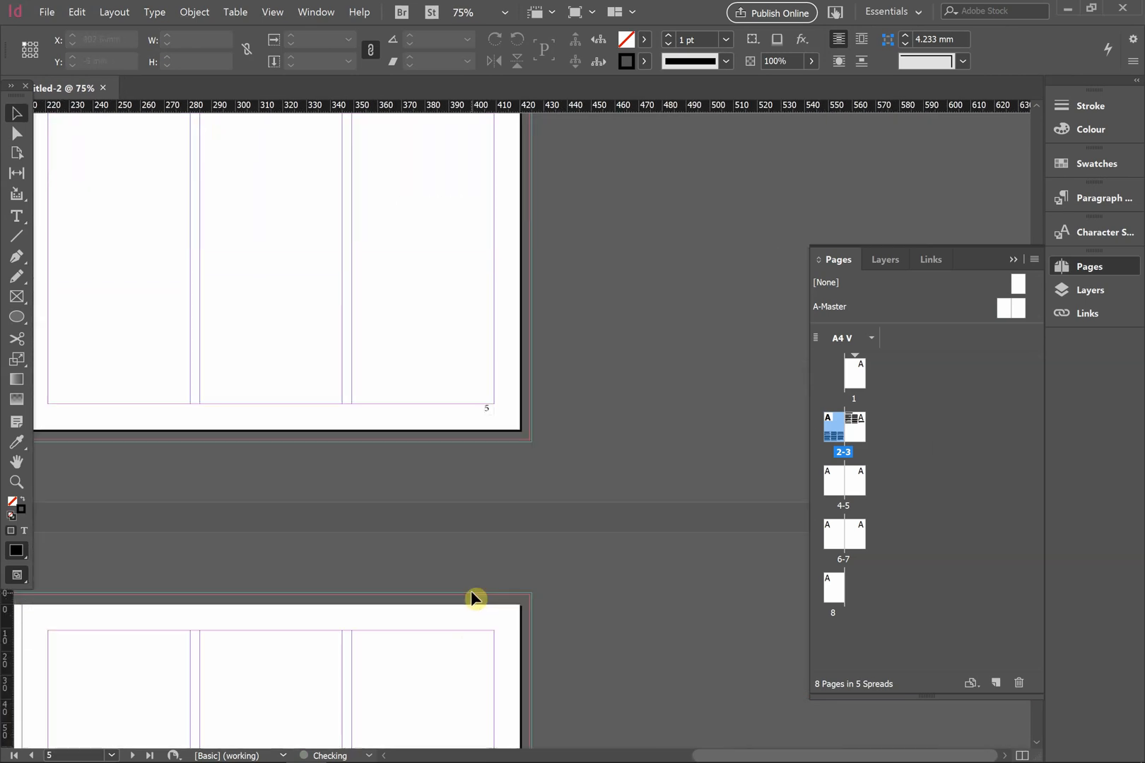
pyautogui.scroll(-5, 472, 574)
pyautogui.hscroll(-15, 471, 485)
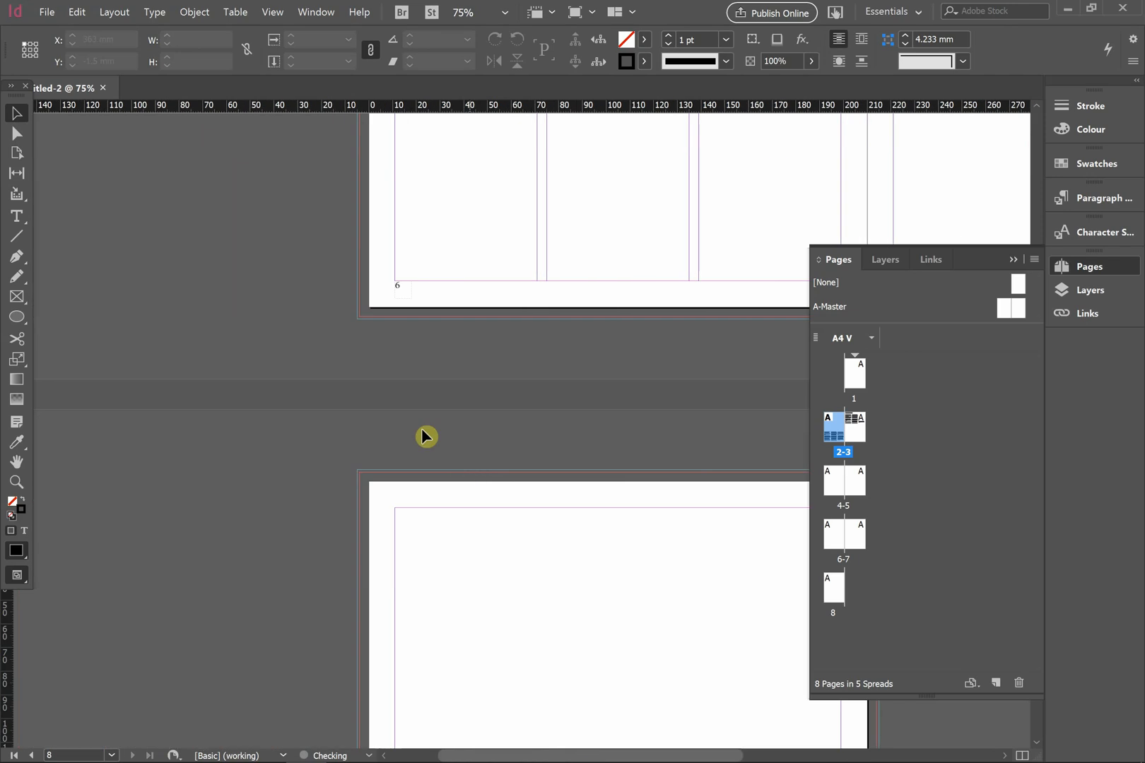
pyautogui.scroll(3, 412, 284)
pyautogui.scroll(-3, 417, 304)
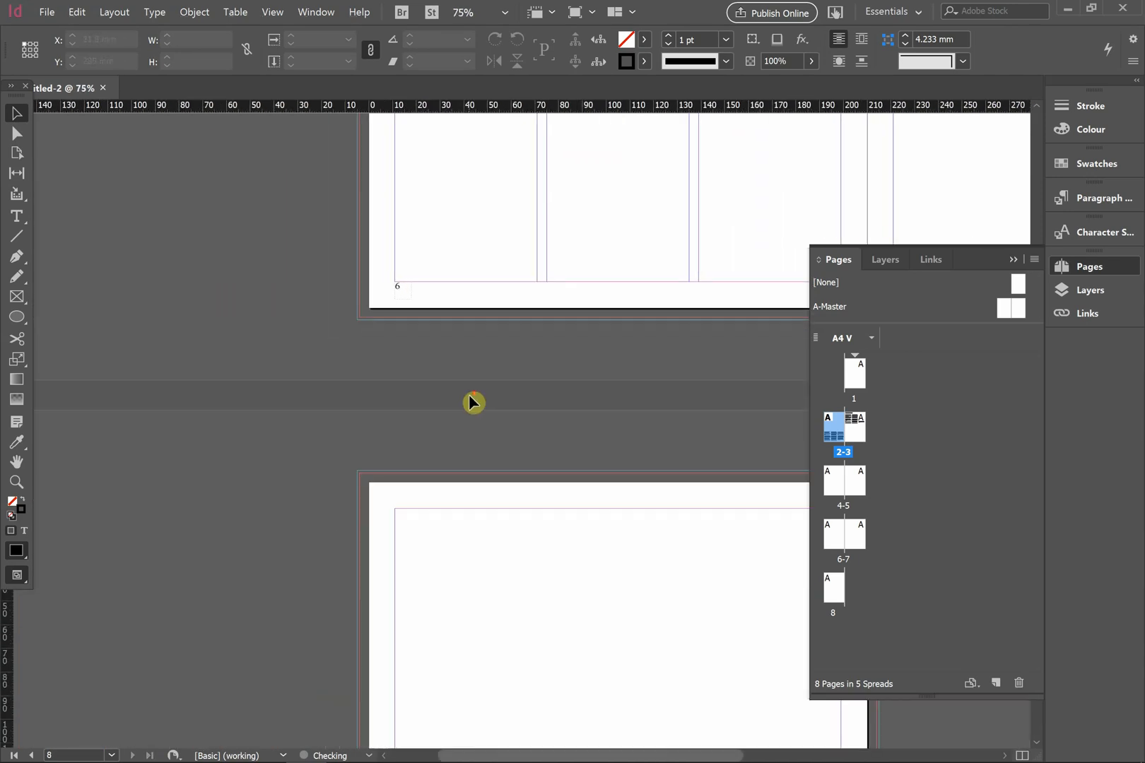
pyautogui.scroll(-7, 473, 402)
pyautogui.scroll(-2, 557, 401)
pyautogui.scroll(15, 561, 395)
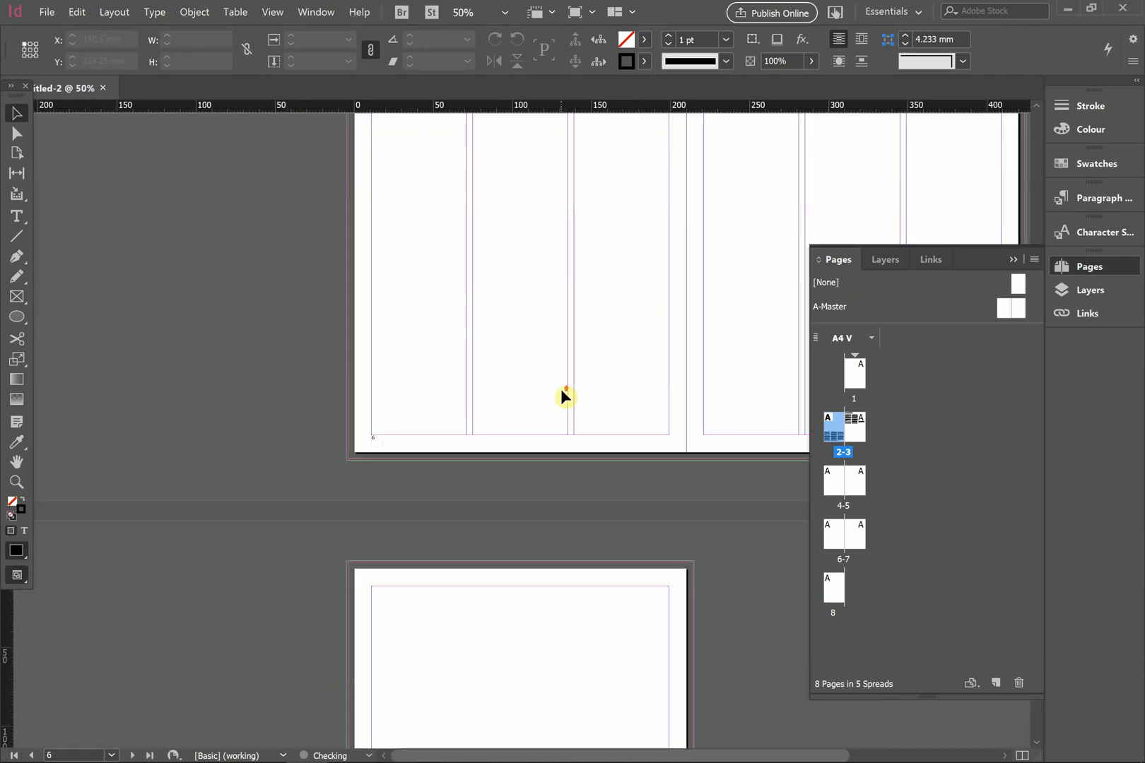
pyautogui.scroll(4, 563, 394)
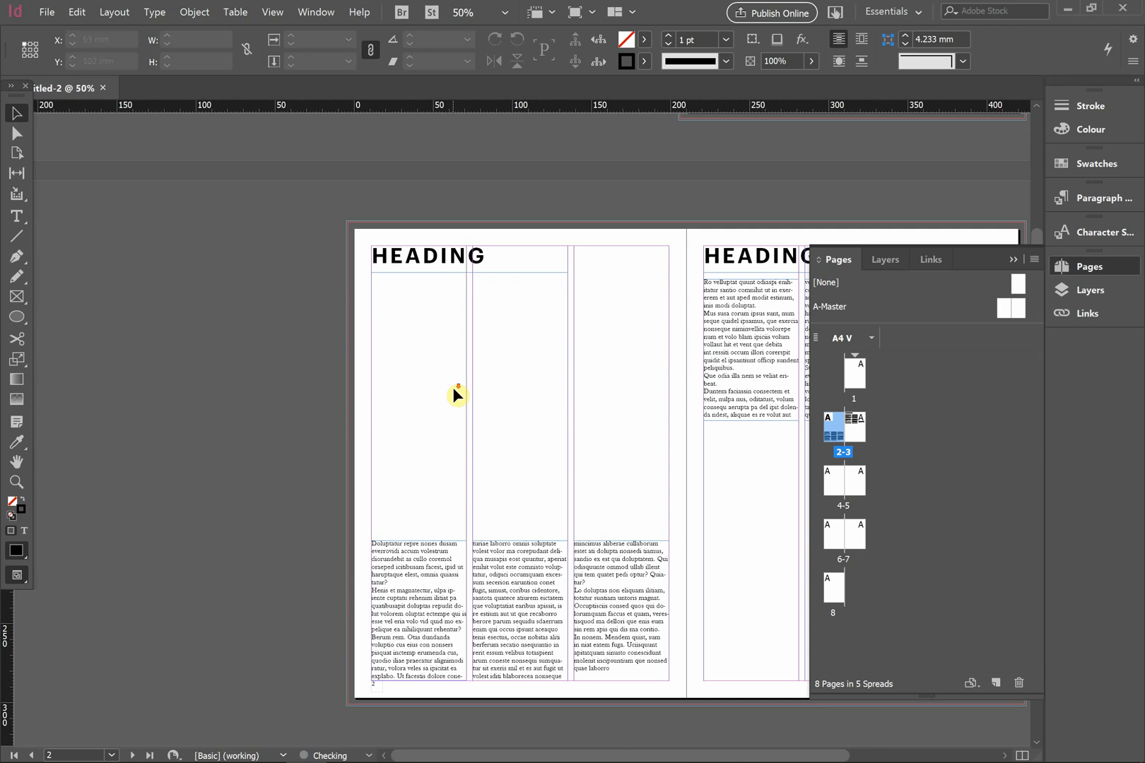
pyautogui.hscroll(4, 453, 387)
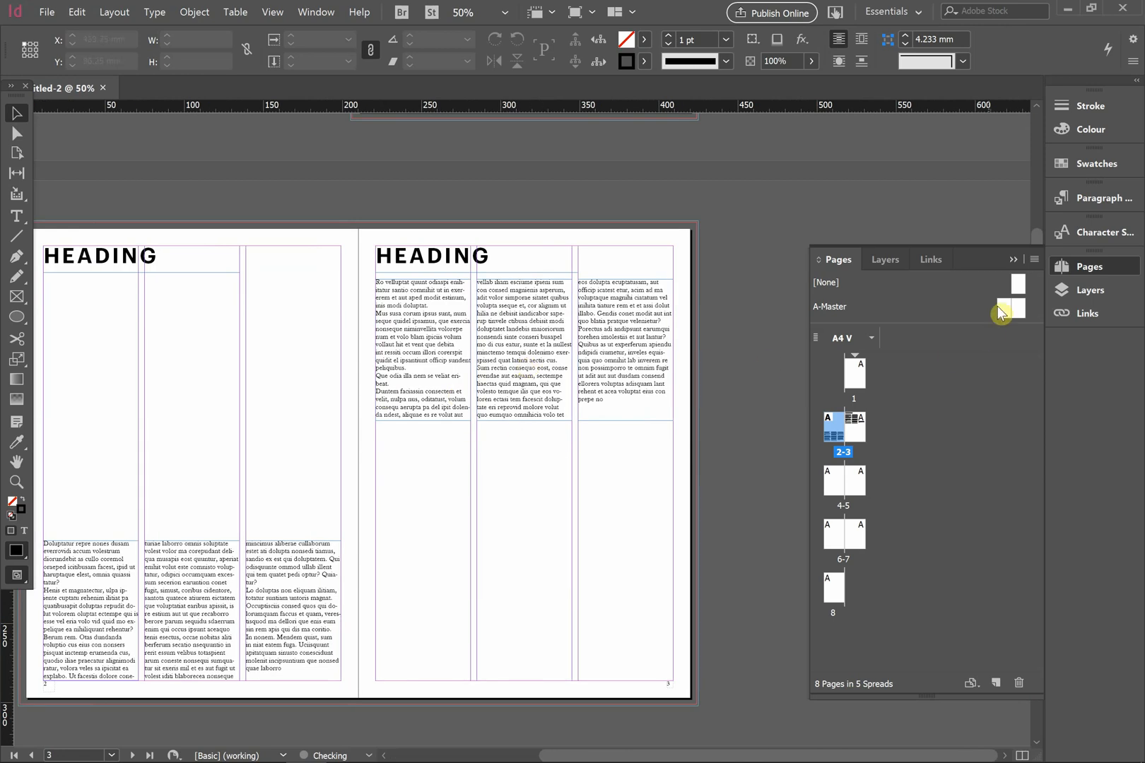
pyautogui.scroll(3, 673, 683)
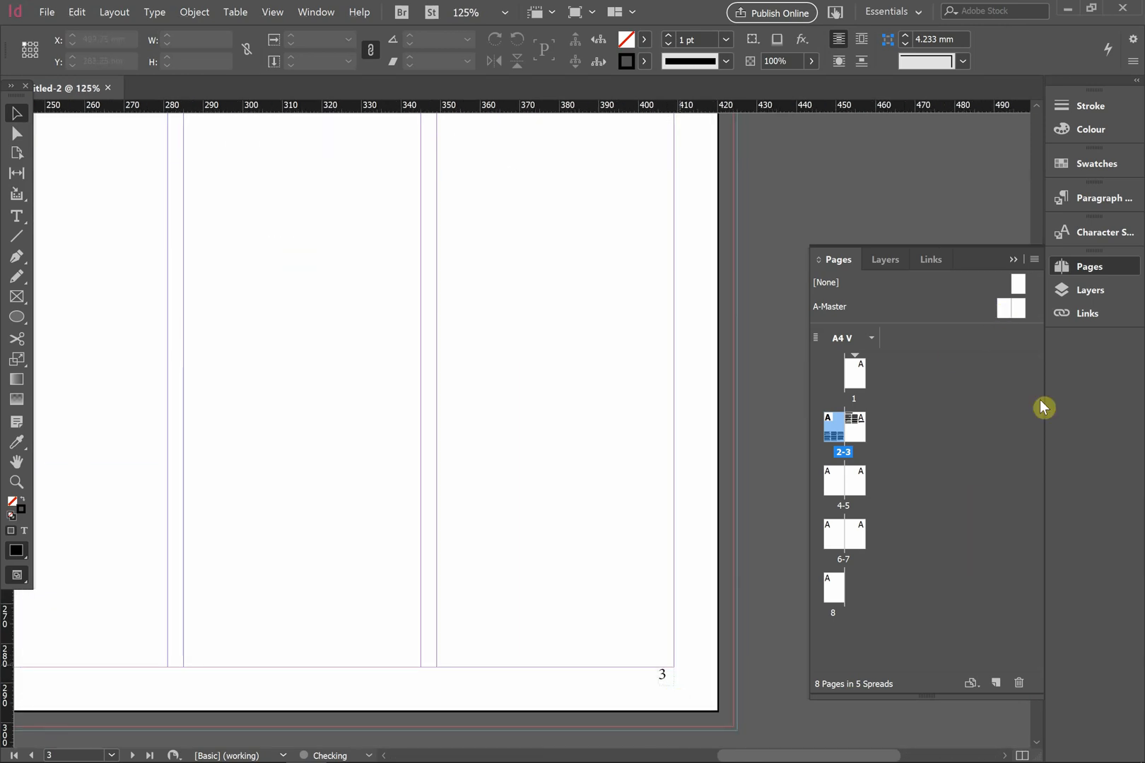
# Open A-Master to view its left page number marker, and return to pages 2-3 to compare the page numbers.
pyautogui.doubleClick(1008, 316)
pyautogui.hscroll(-6, 383, 593)
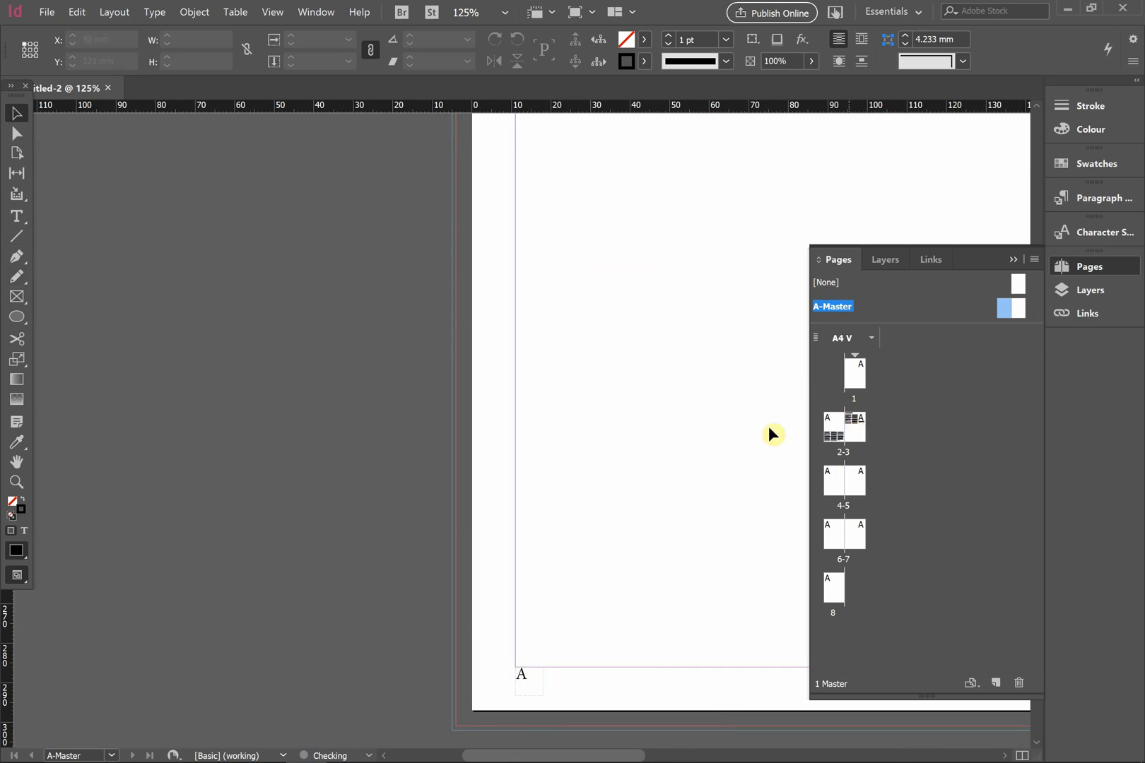
pyautogui.doubleClick(841, 428)
pyautogui.hscroll(8, 558, 360)
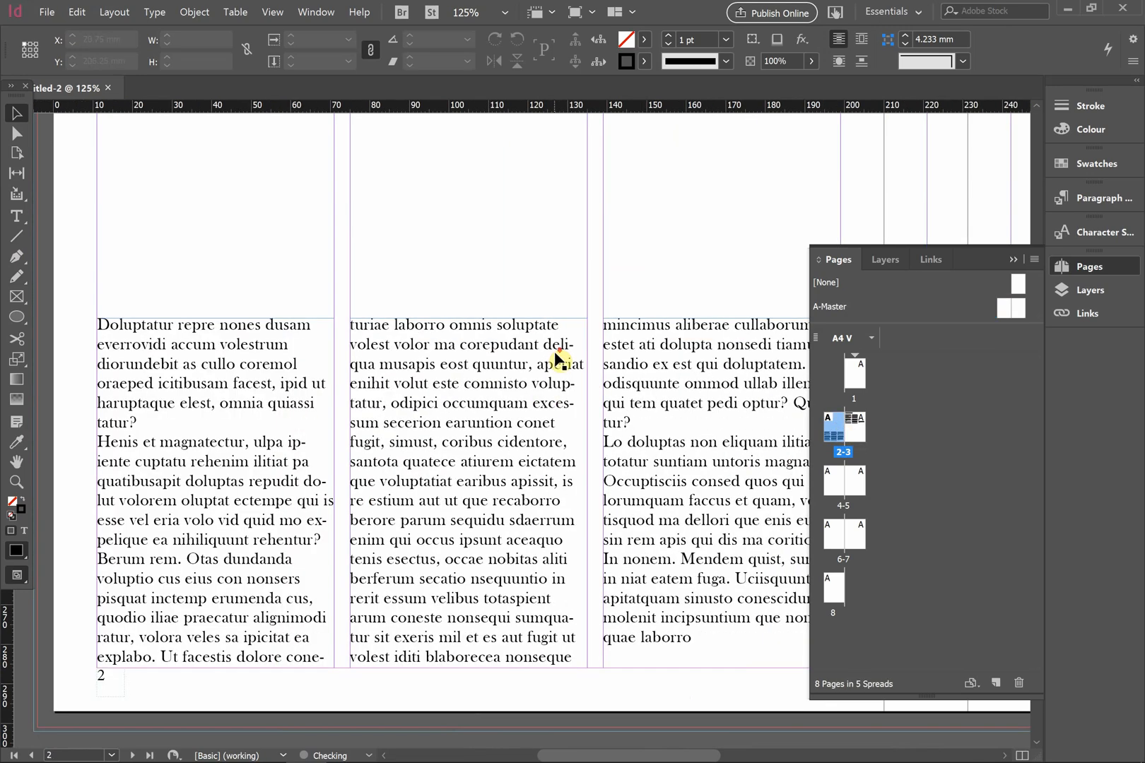
pyautogui.hotkey('ctrl', '-')
pyautogui.hotkey('ctrl', '-')
pyautogui.hscroll(2, 623, 321)
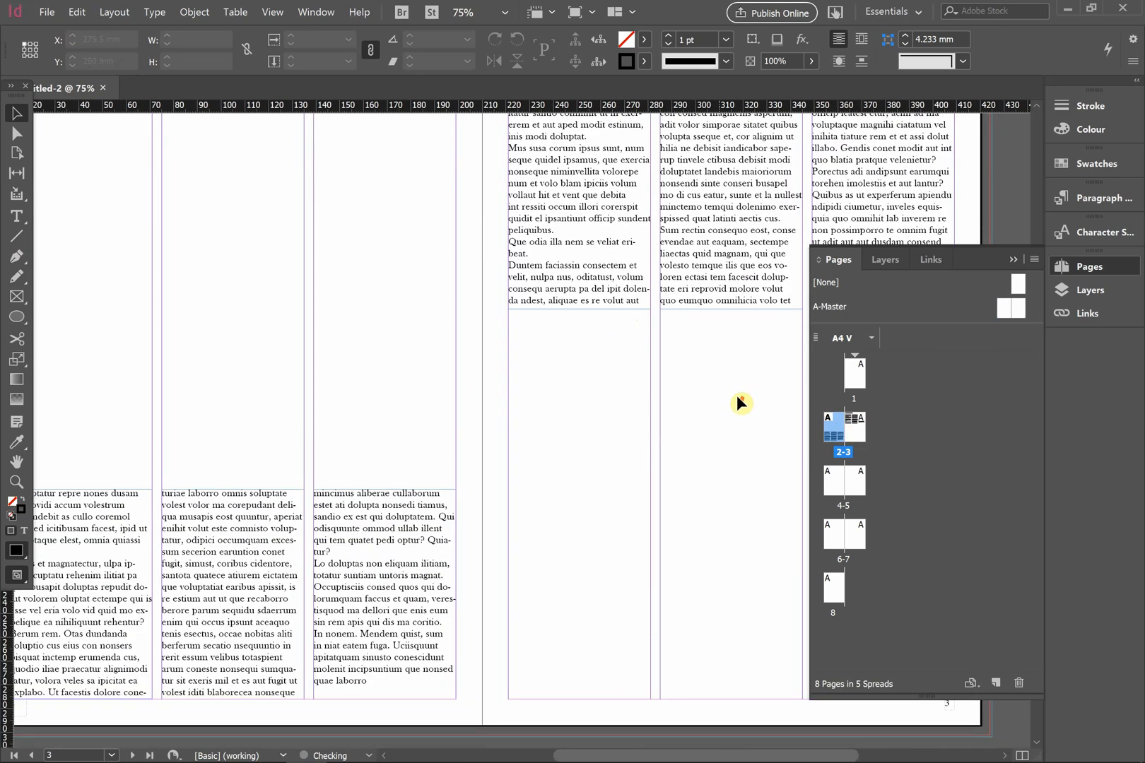
# Override all master page items on page 1 and delete its page number frame.
pyautogui.scroll(5, 737, 395)
pyautogui.hscroll(4, 605, 361)
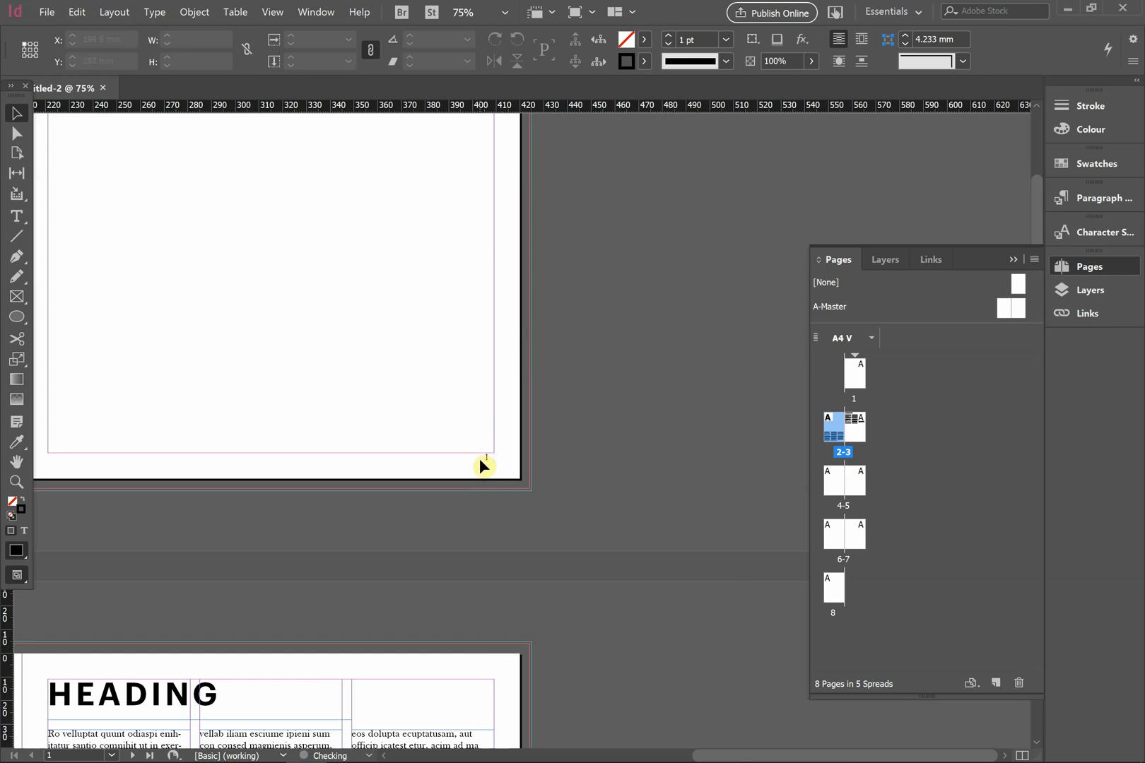
pyautogui.scroll(3, 450, 412)
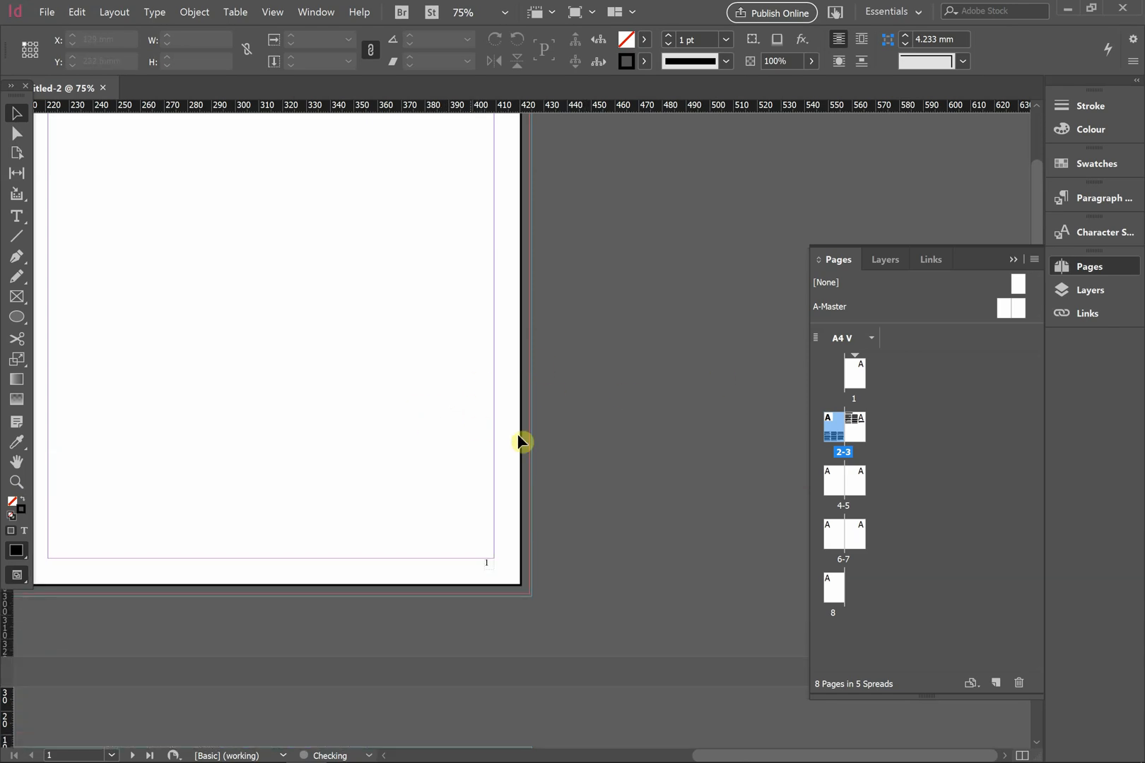
pyautogui.click(854, 375)
pyautogui.doubleClick(853, 381)
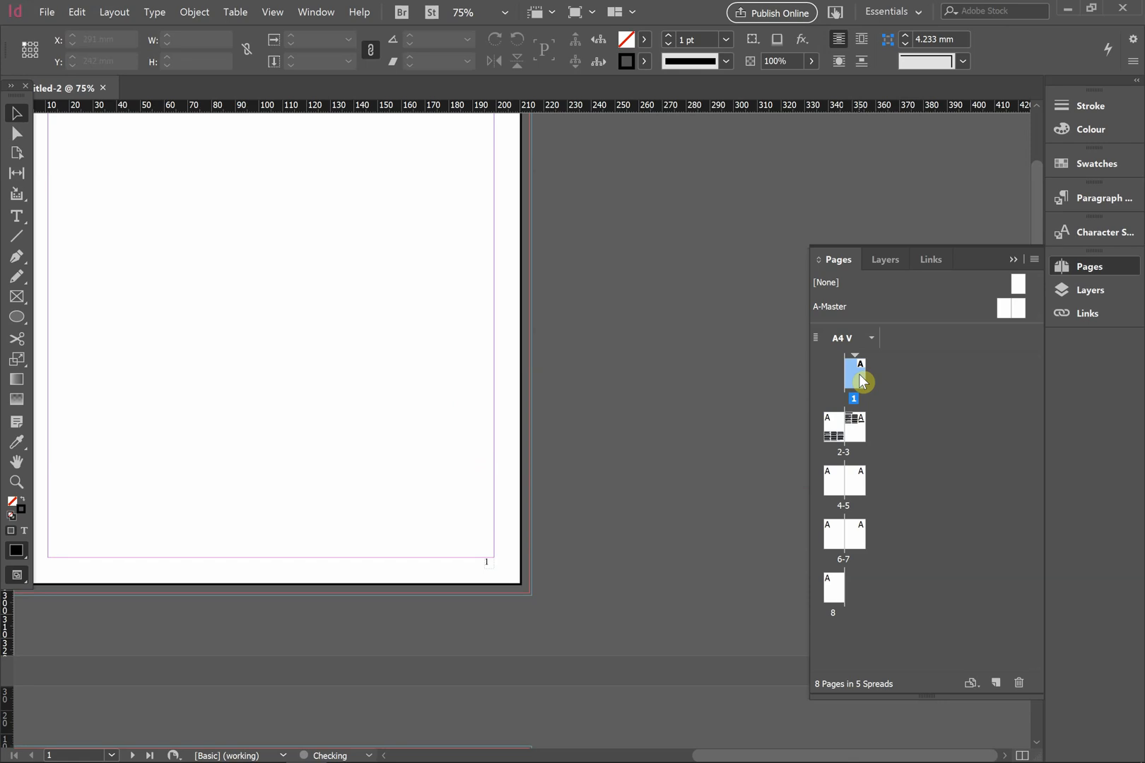
pyautogui.rightClick(859, 376)
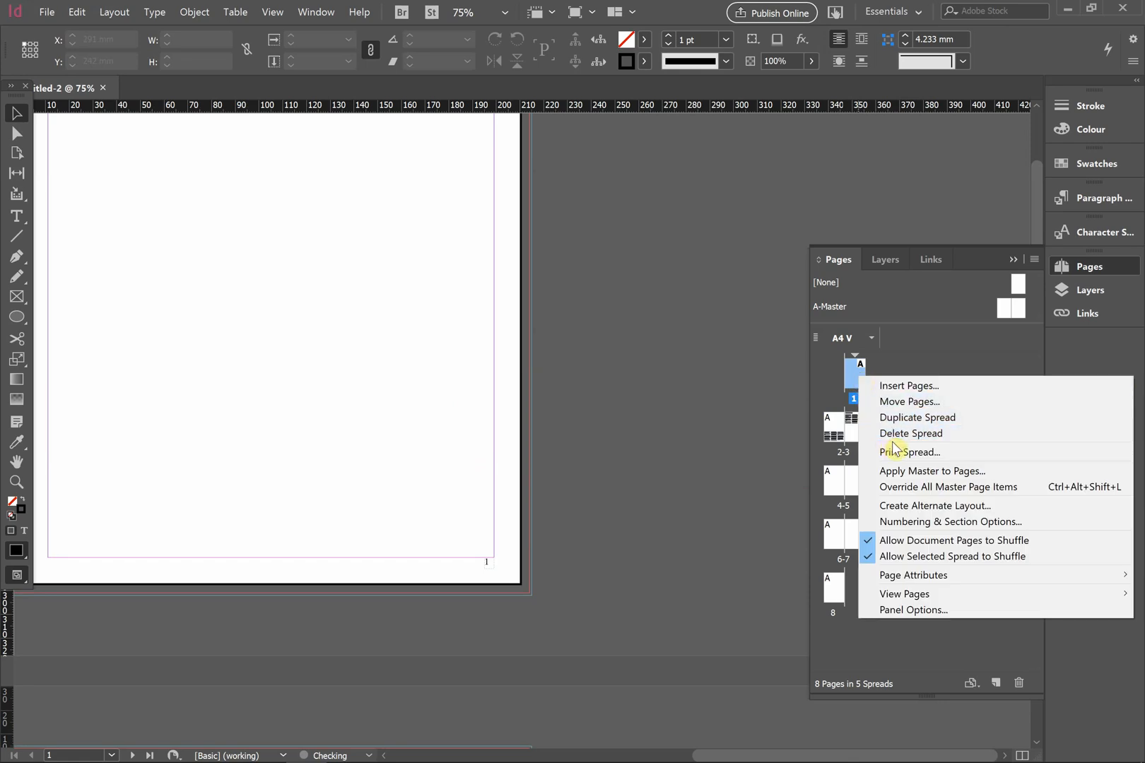
pyautogui.click(1015, 495)
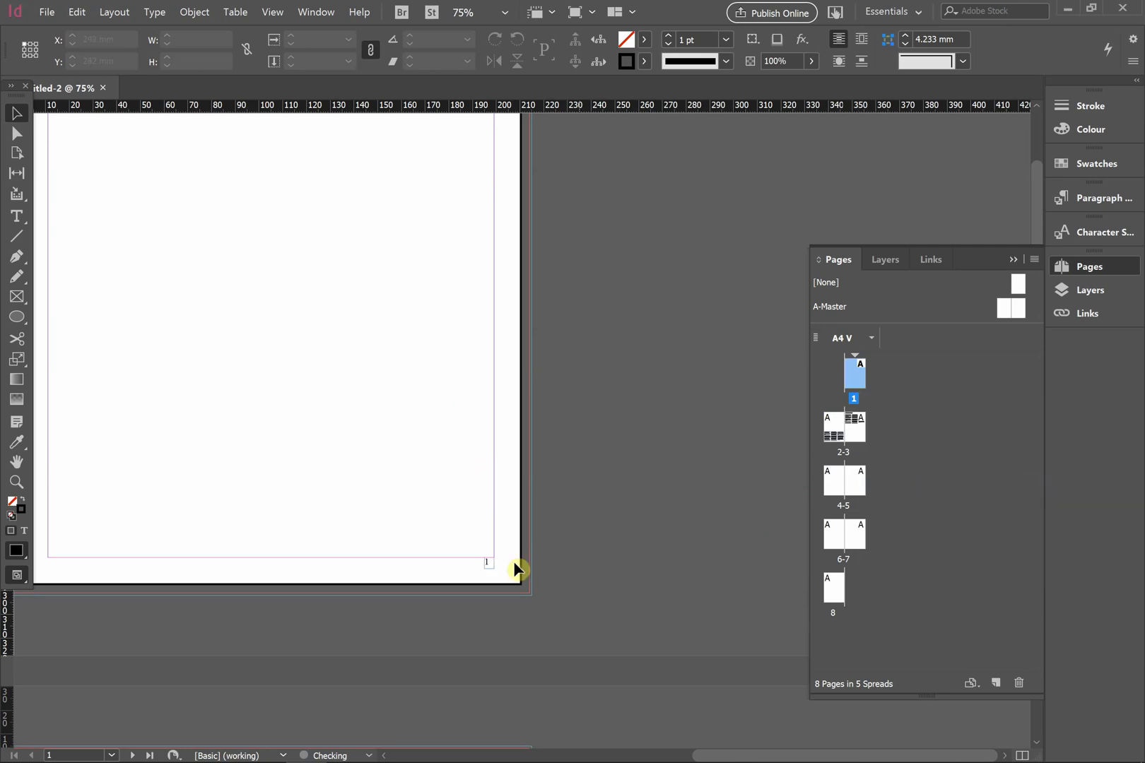
pyautogui.click(491, 562)
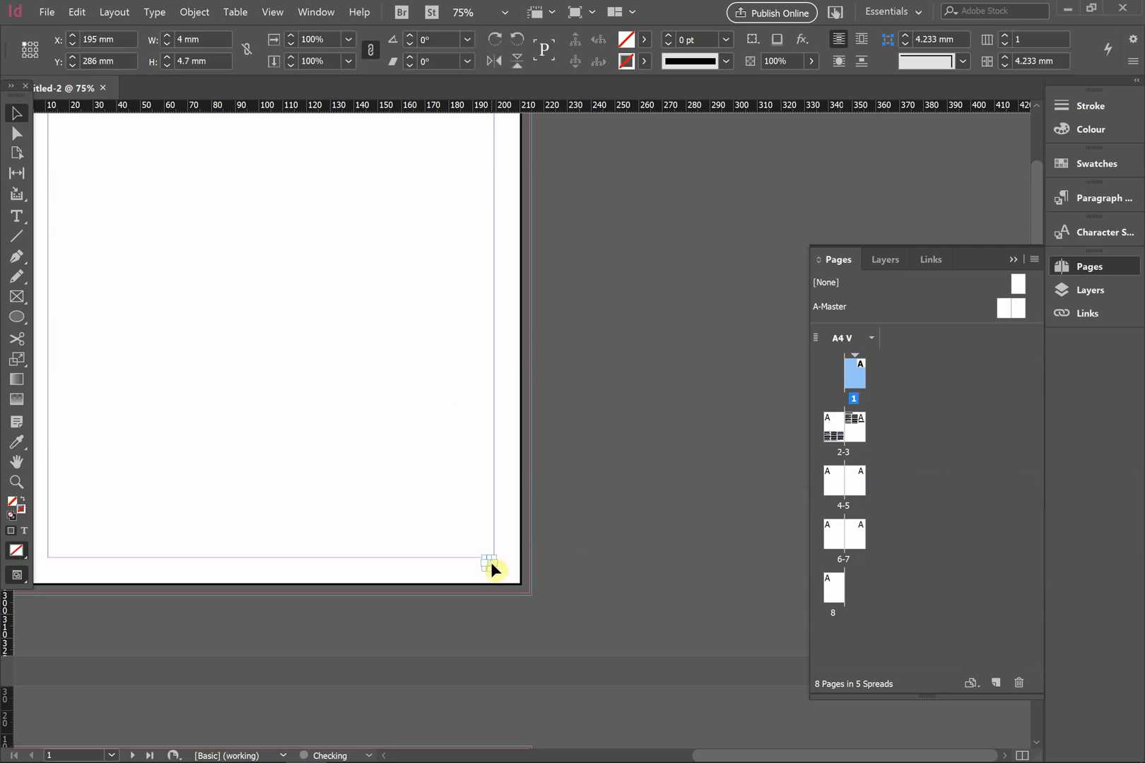
pyautogui.press('Delete')
# Override all master page items on page 8 and delete its page number frame.
pyautogui.hotkey('ctrl', '-')
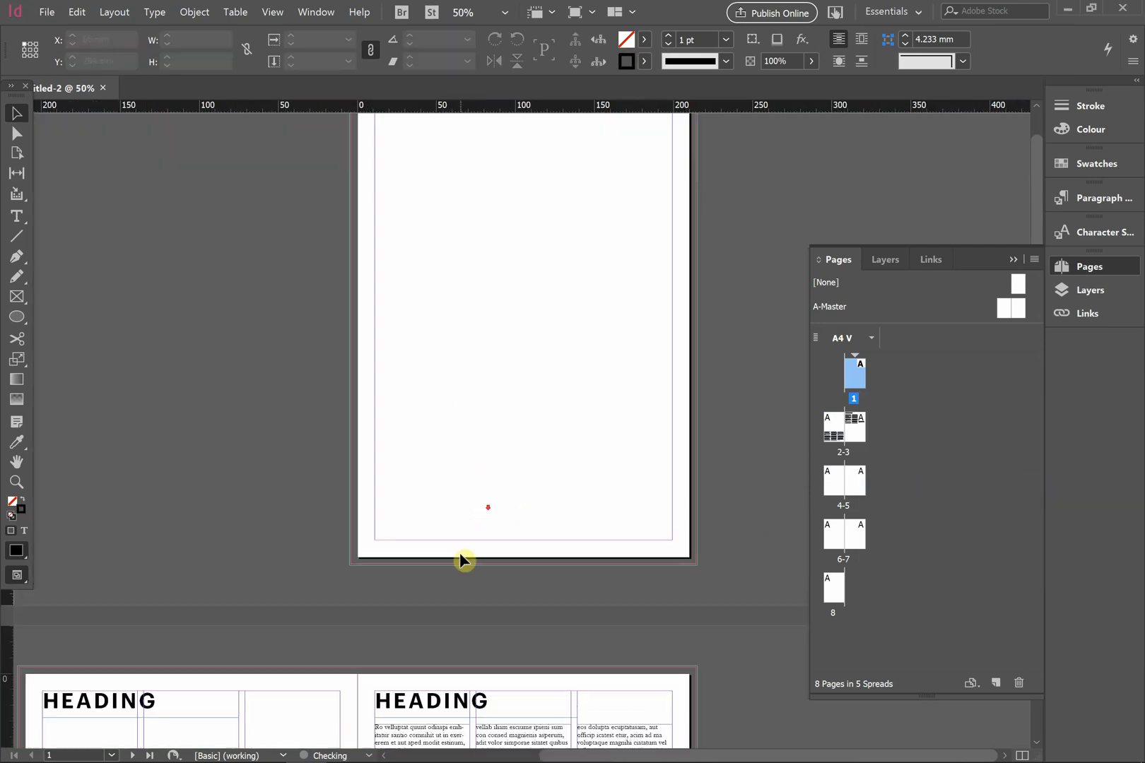
pyautogui.scroll(-6, 452, 548)
pyautogui.hscroll(-3, 445, 501)
pyautogui.scroll(2, 403, 446)
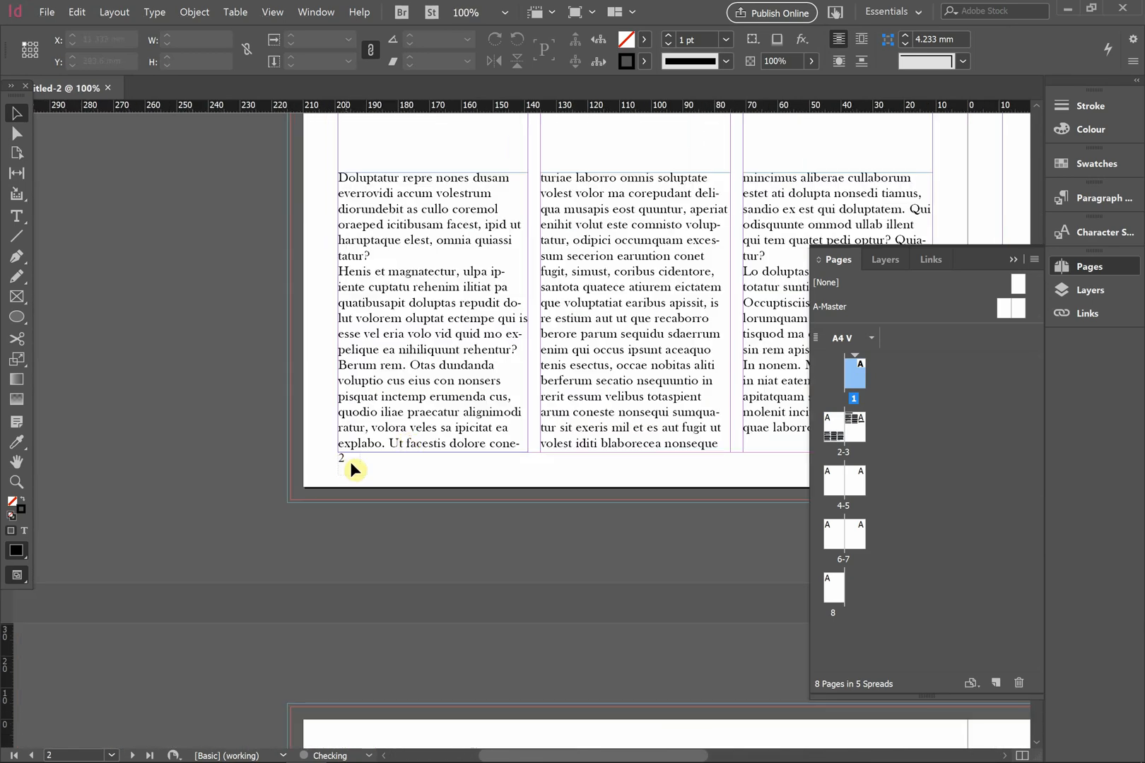
pyautogui.scroll(-4, 342, 463)
pyautogui.scroll(-5, 477, 484)
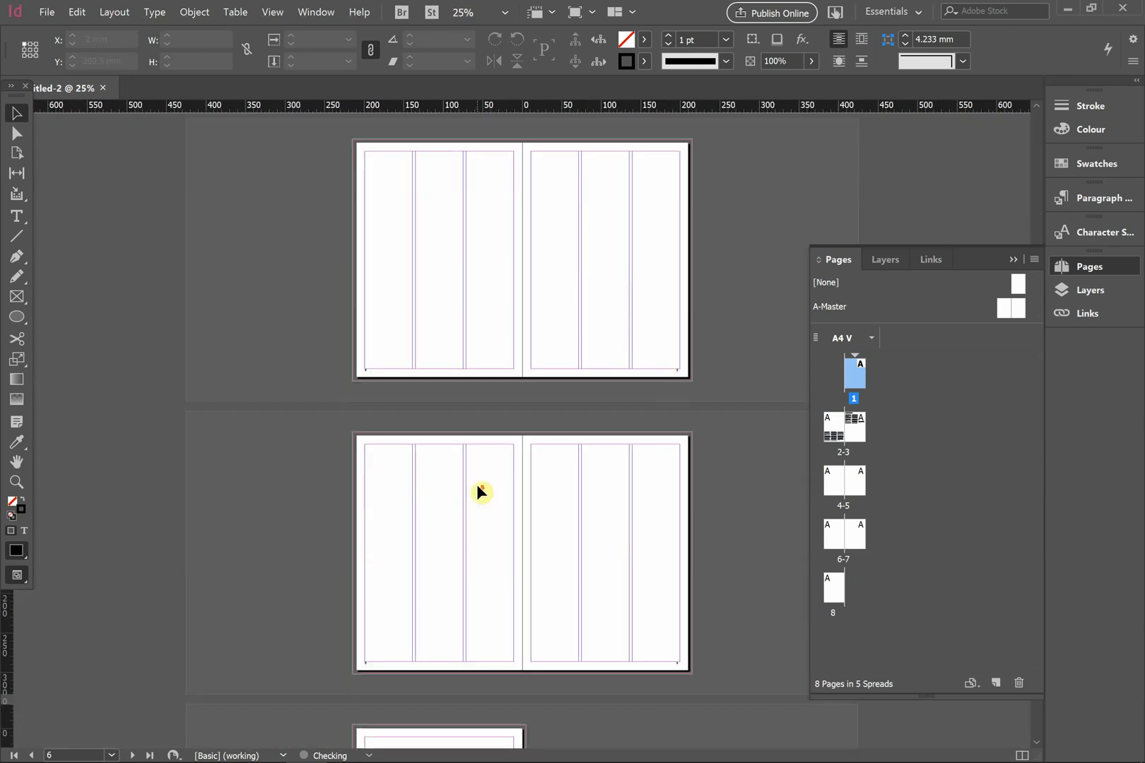
pyautogui.scroll(-5, 477, 484)
pyautogui.scroll(6, 340, 685)
pyautogui.scroll(-2, 531, 612)
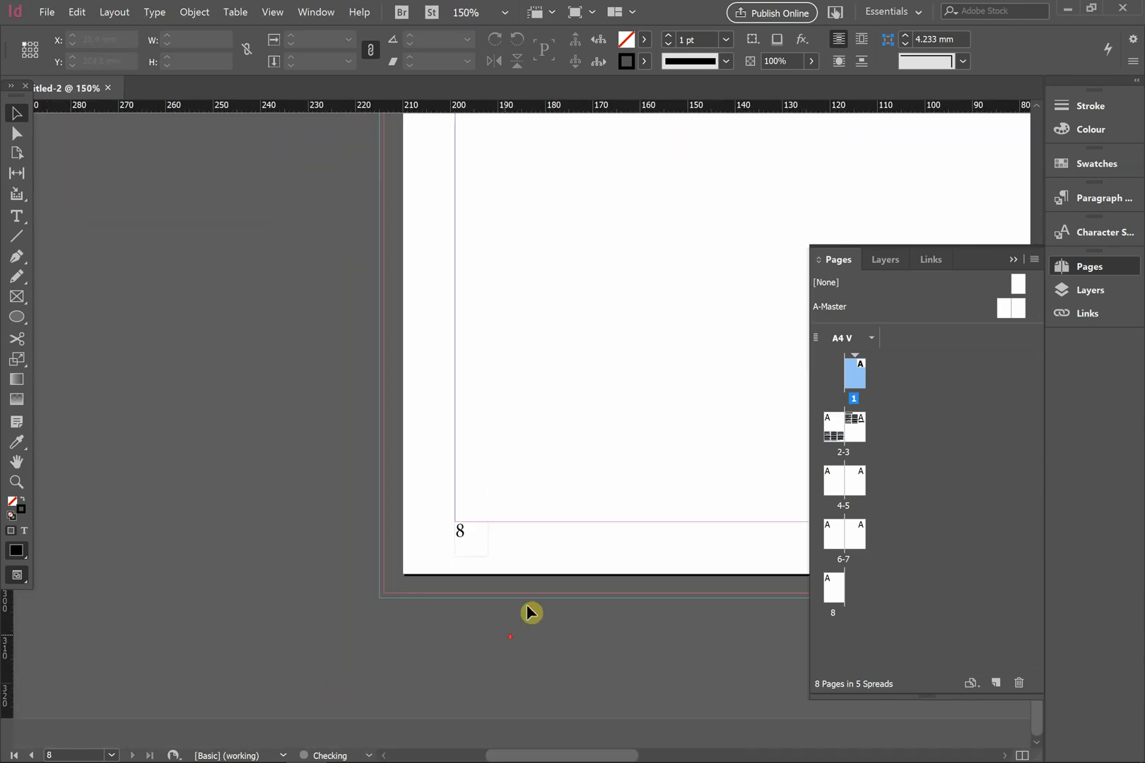
pyautogui.doubleClick(835, 589)
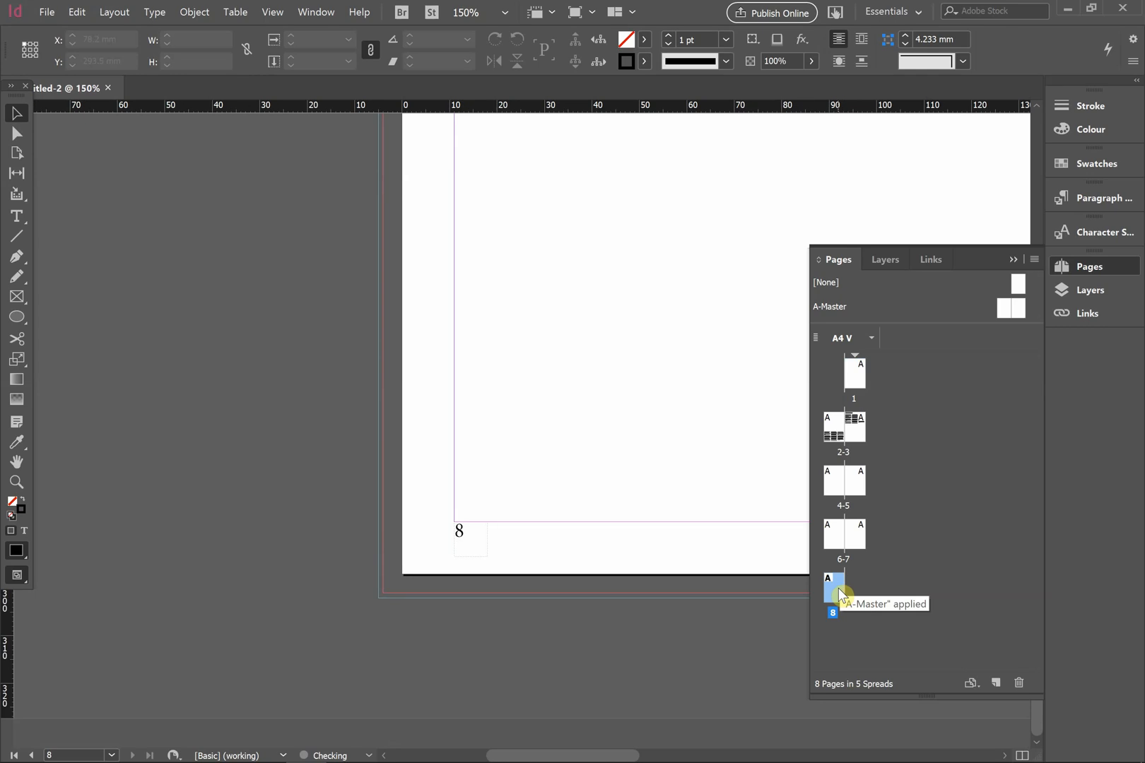
pyautogui.rightClick(838, 588)
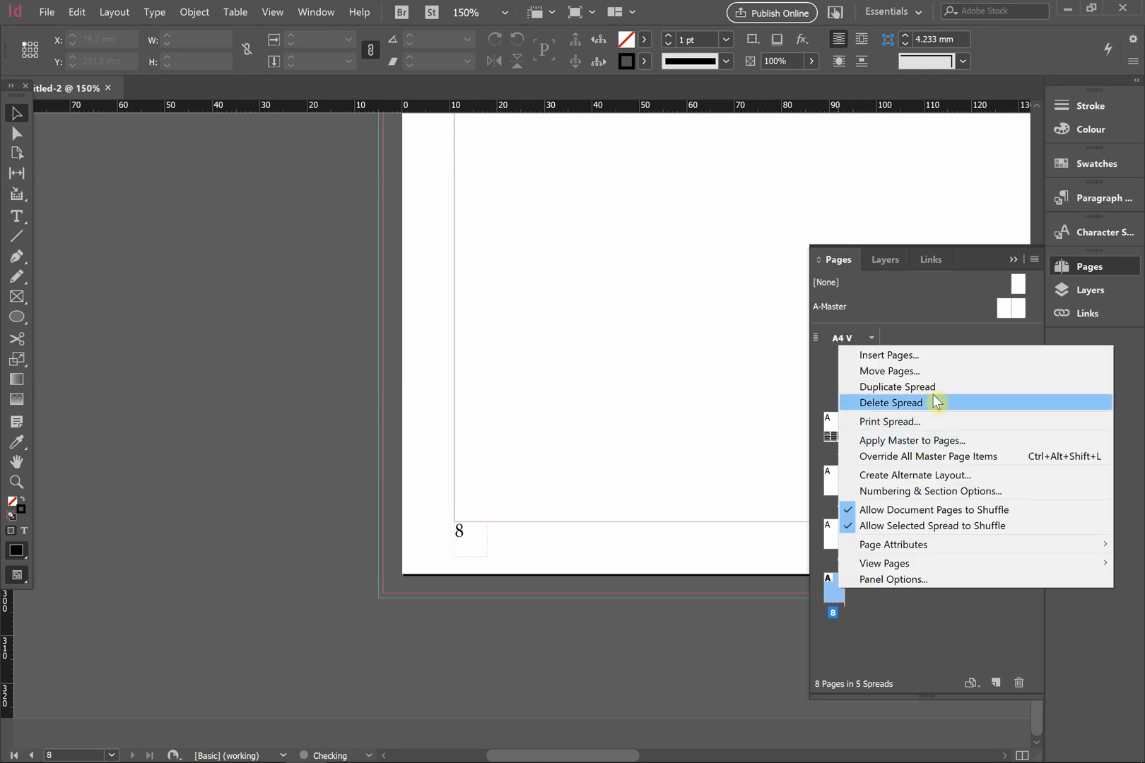
pyautogui.click(936, 457)
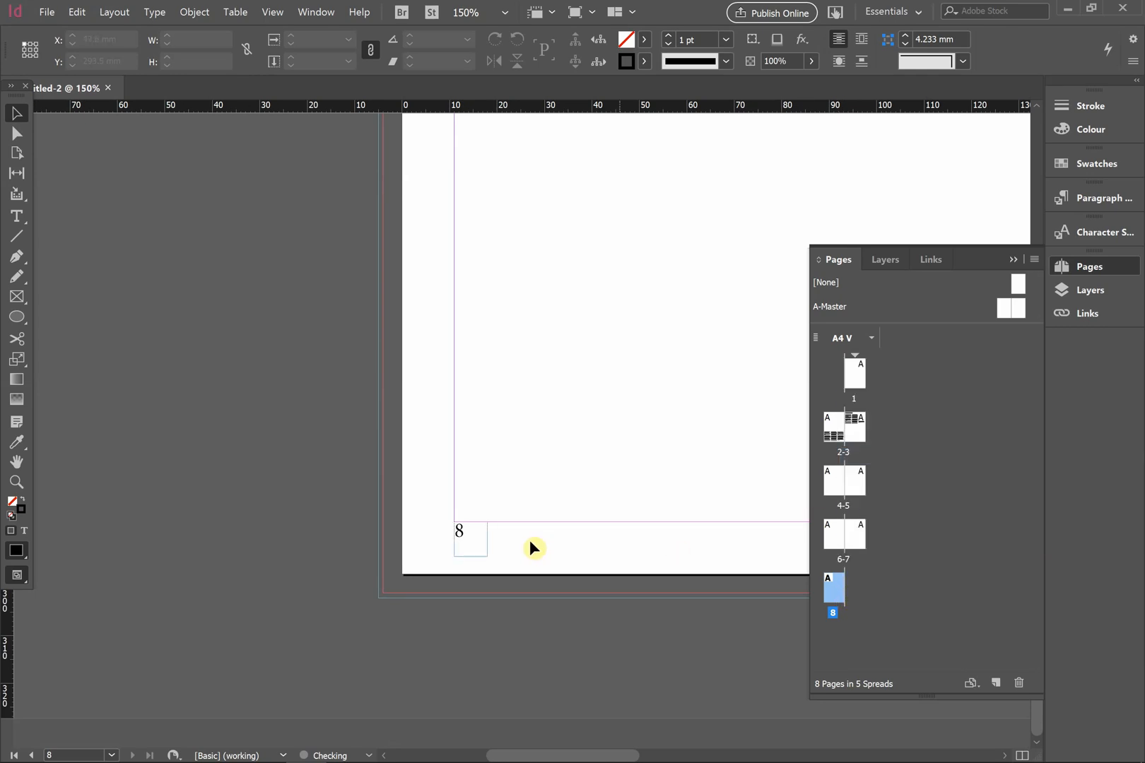
pyautogui.click(466, 536)
pyautogui.press('Delete')
# Review the inner spreads from page 6 back to pages 2-3, checking their layout and page numbers.
pyautogui.scroll(-4, 509, 446)
pyautogui.scroll(3, 535, 373)
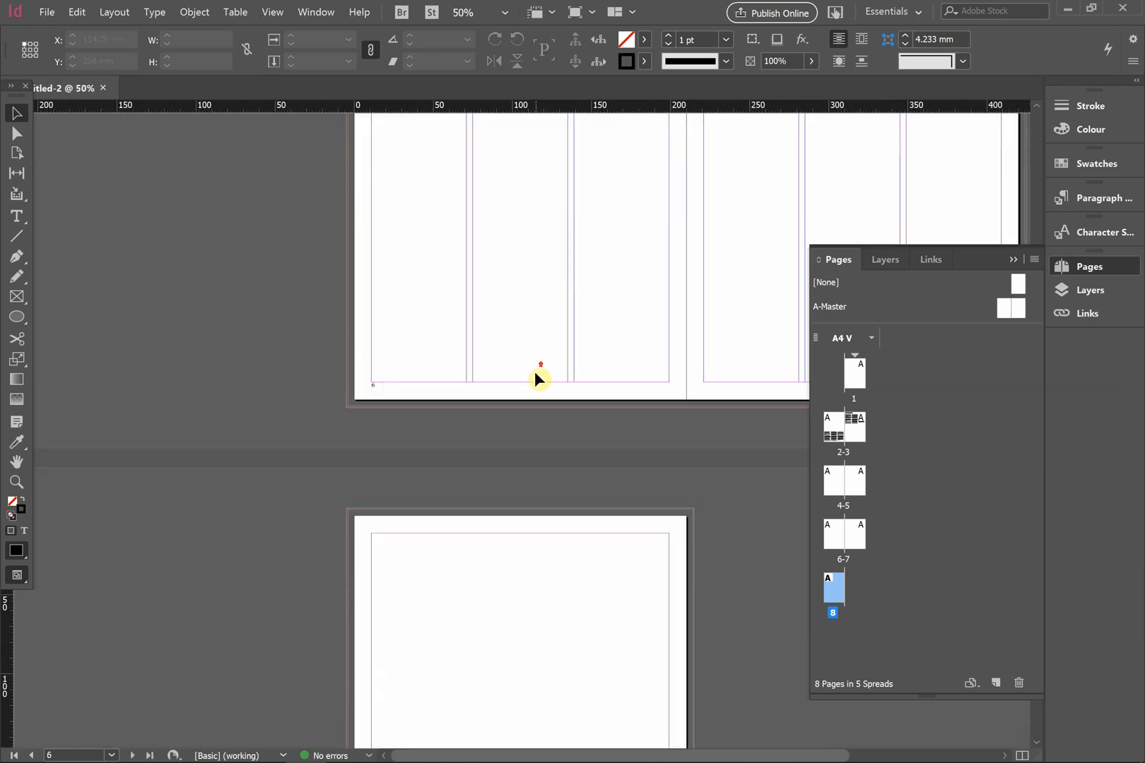
pyautogui.scroll(8, 534, 371)
pyautogui.hscroll(3, 535, 371)
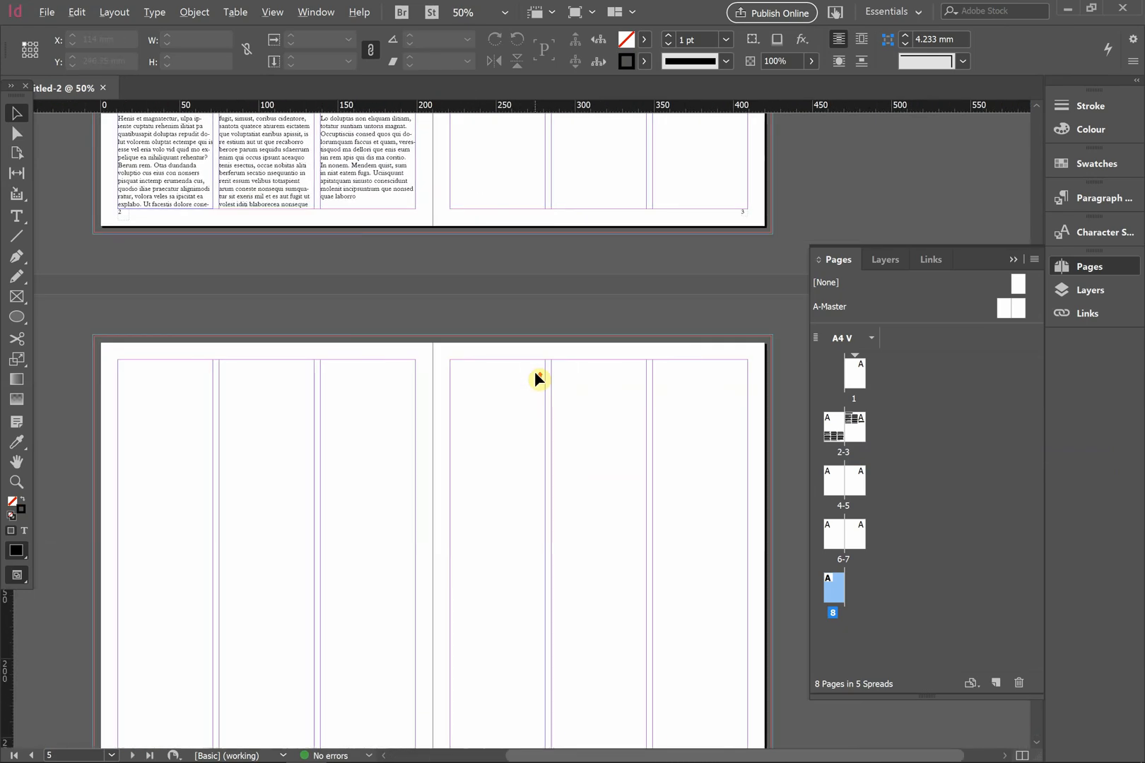
pyautogui.scroll(2, 534, 371)
pyautogui.scroll(-2, 535, 371)
pyautogui.scroll(4, 453, 348)
pyautogui.hscroll(-3, 433, 341)
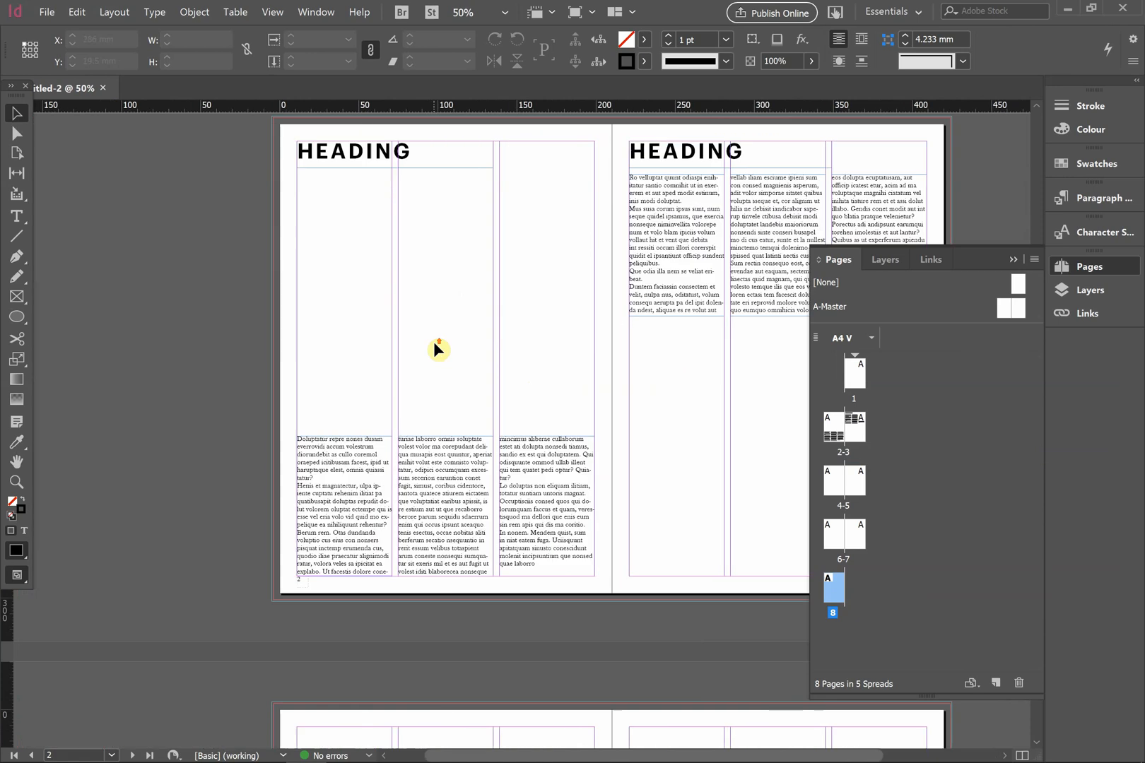
pyautogui.scroll(2, 506, 328)
pyautogui.hscroll(4, 506, 328)
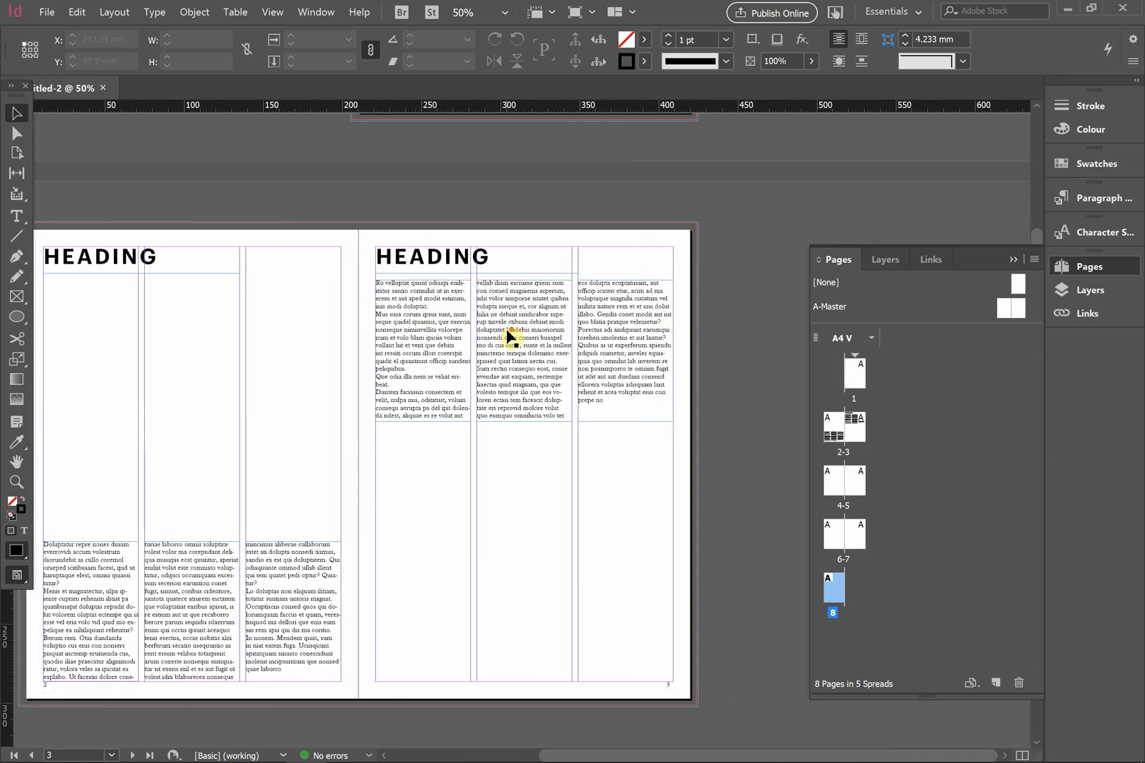
pyautogui.hscroll(-4, 506, 328)
pyautogui.scroll(-1, 506, 328)
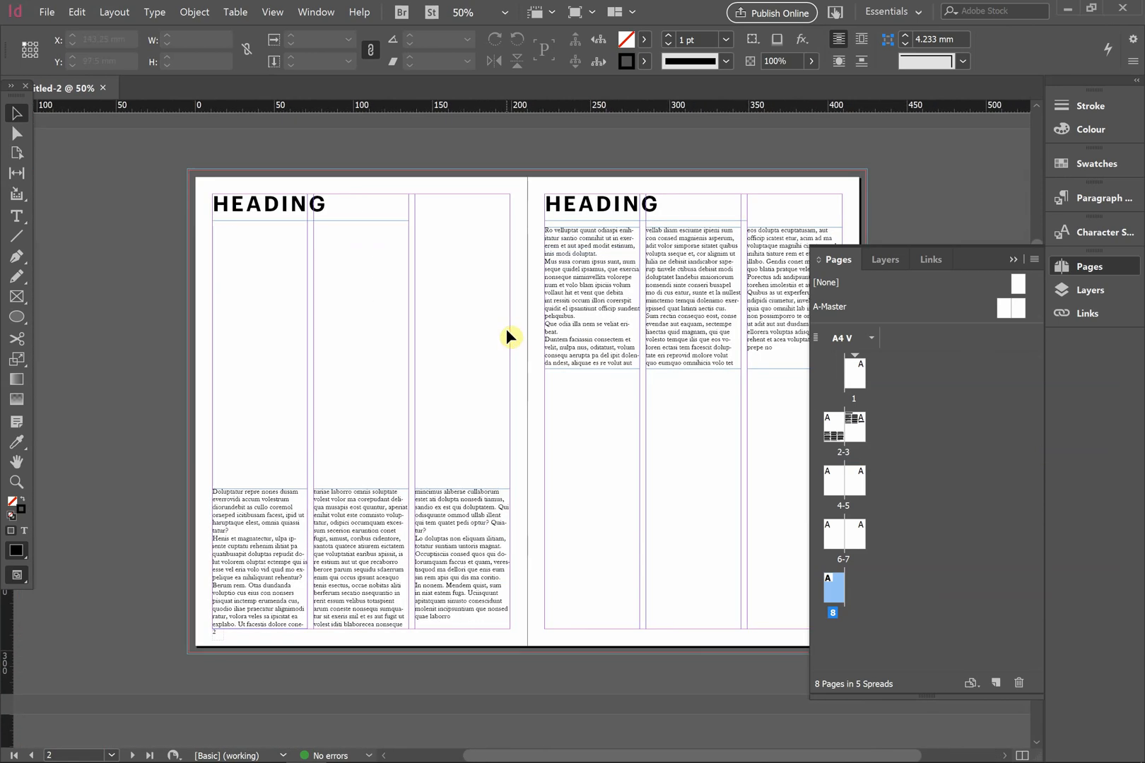